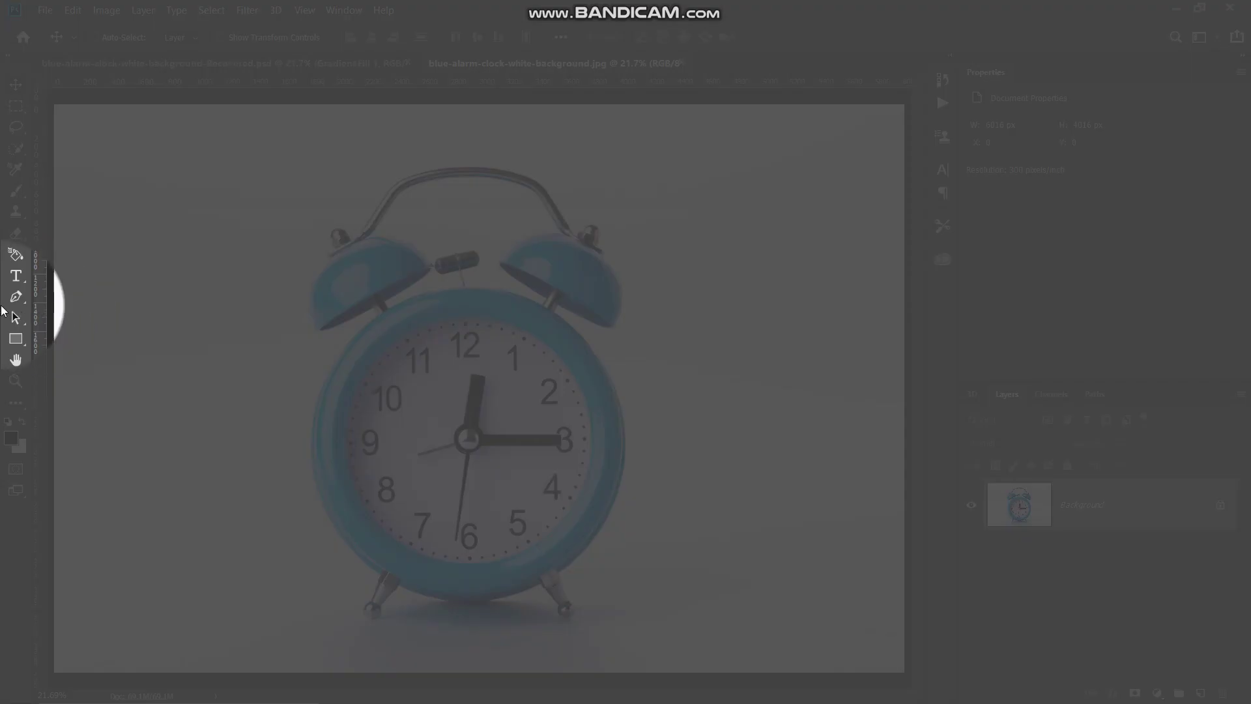
Activate the Pen tool and set its drawing mode to Path.
right_click(20, 297)
click(73, 301)
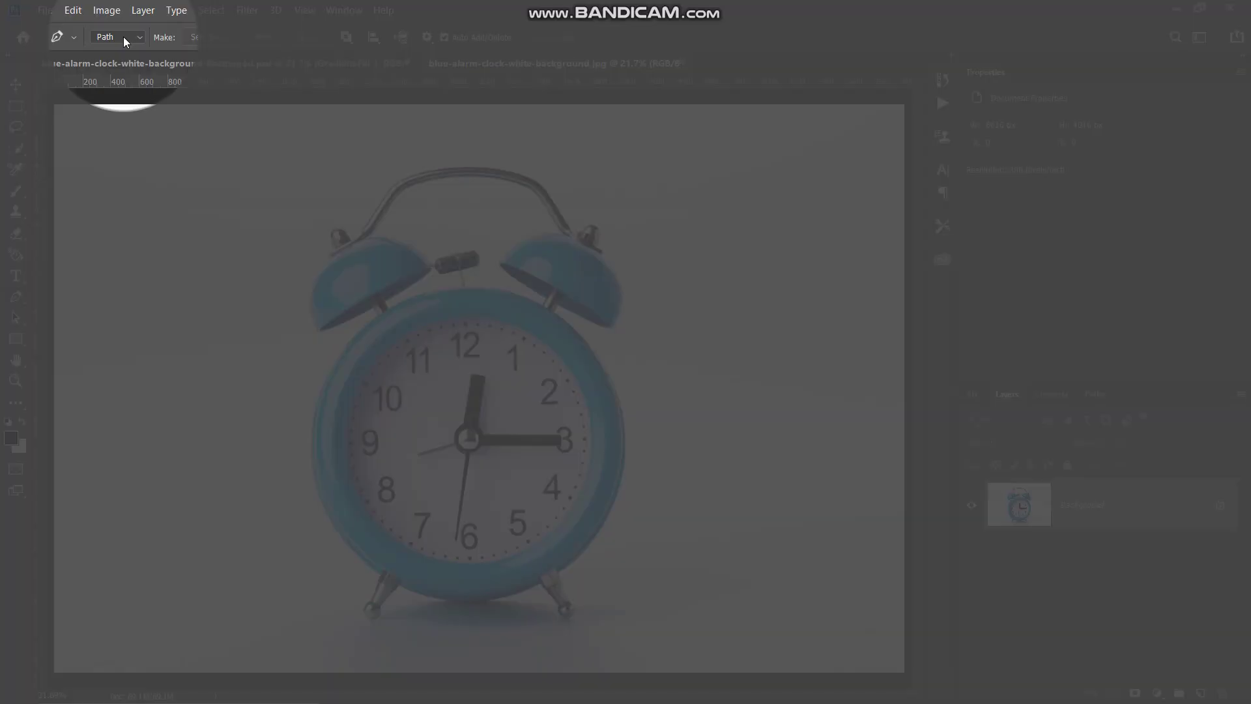
click(123, 38)
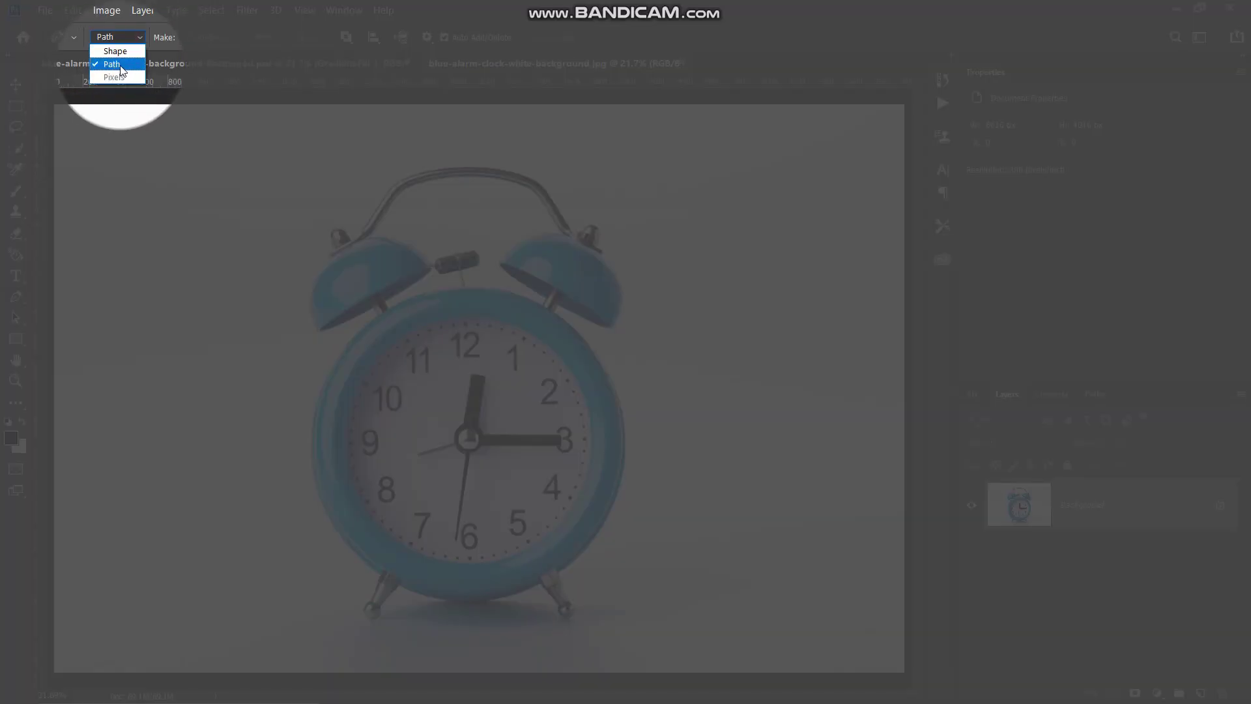
click(124, 65)
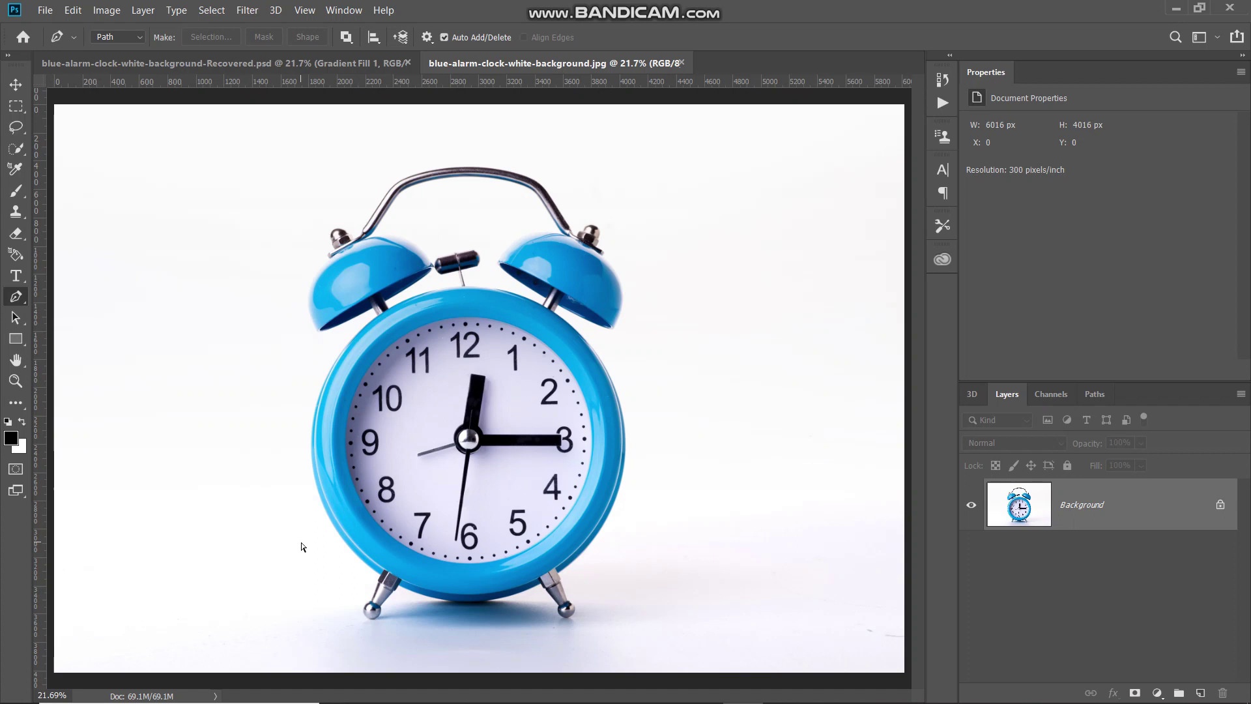
Start the clock's outline path at the ball of its left foot and trace up the leg to the blue body.
key(ctrl+plus)
key(ctrl+plus)
key(ctrl+plus)
key(ctrl+plus)
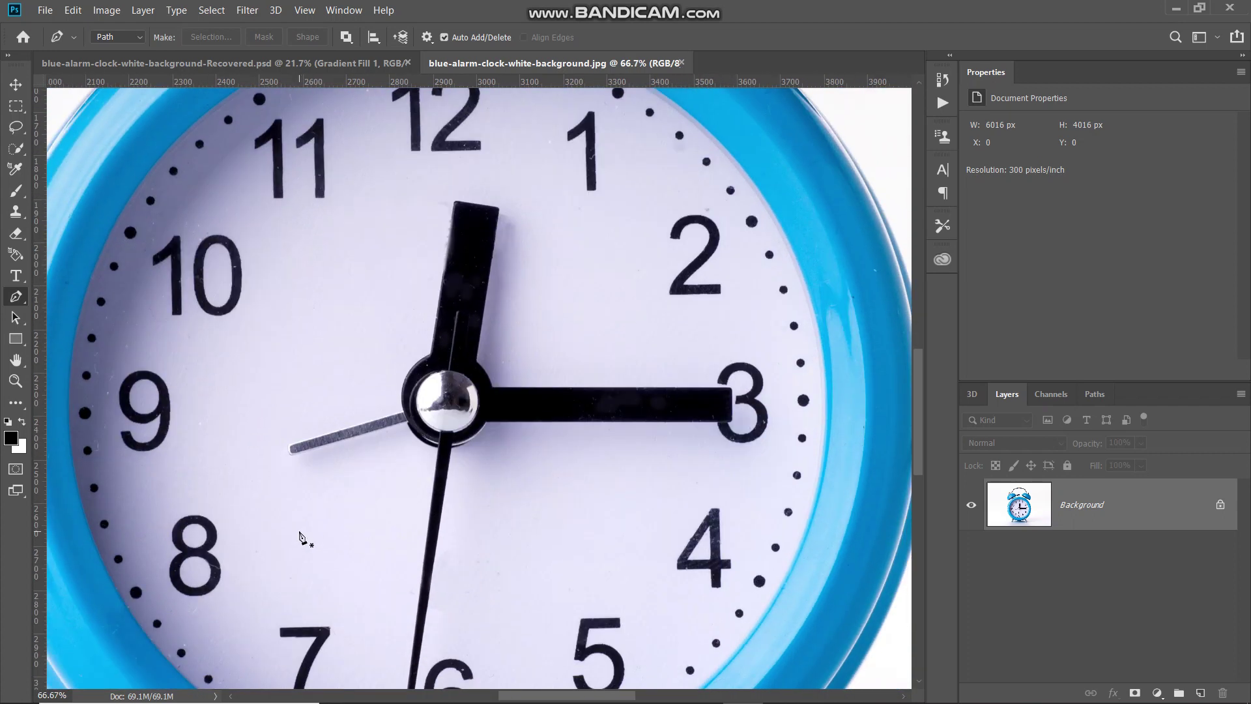
scroll(306, 586, down, 2)
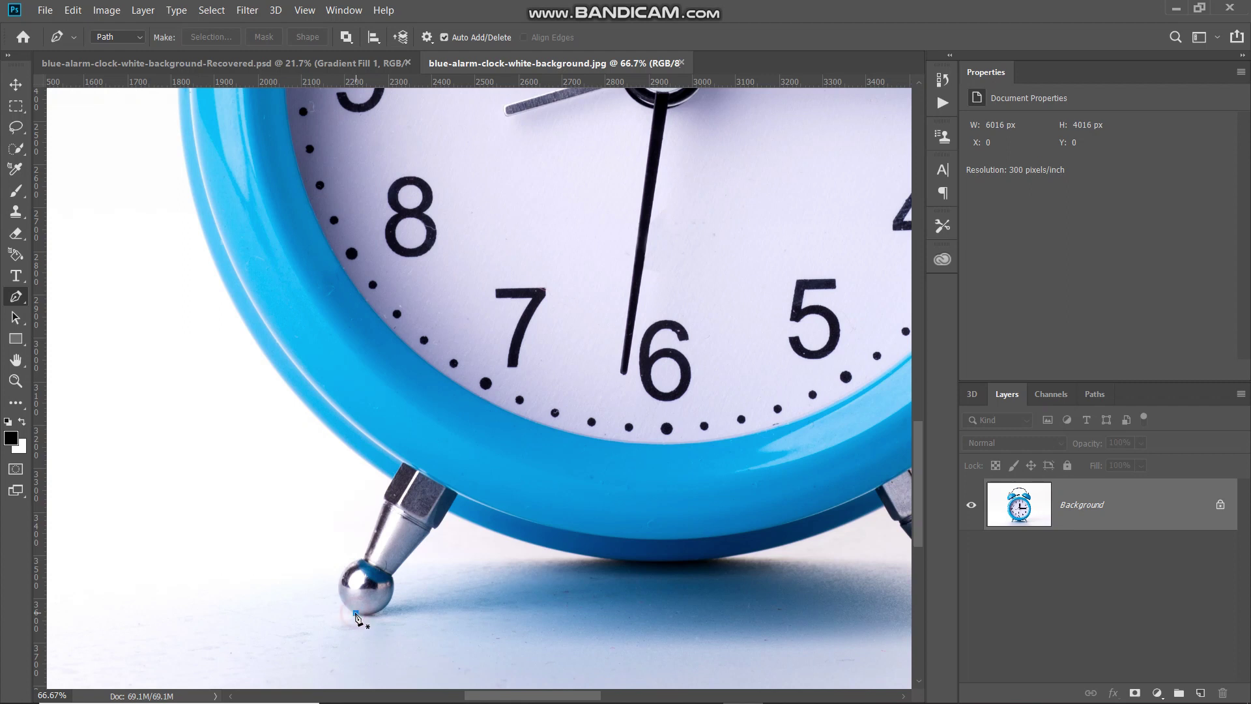
click(355, 612)
click(341, 573)
drag(363, 561, 378, 561)
click(383, 497)
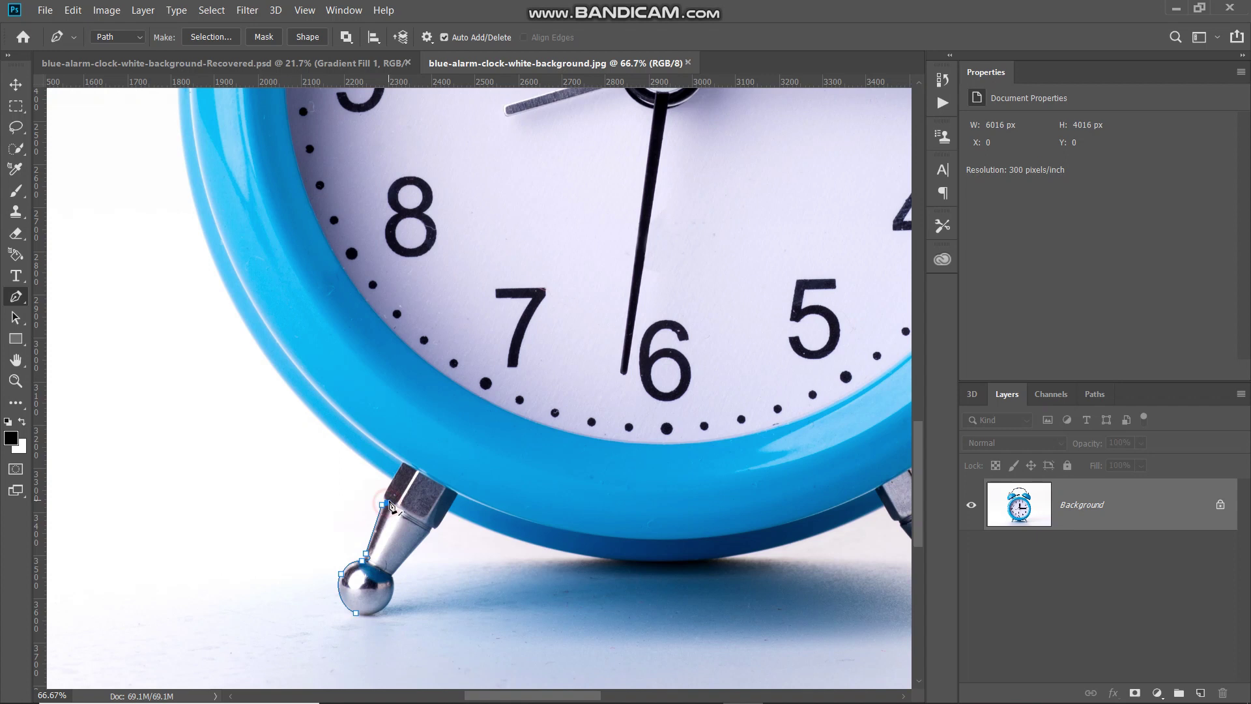
click(394, 479)
Continue the path with curves up the left side of the blue body to the left bell's post.
drag(231, 297, 222, 109)
scroll(189, 202, up, 3)
scroll(222, 109, up, 3)
drag(352, 178, 420, 115)
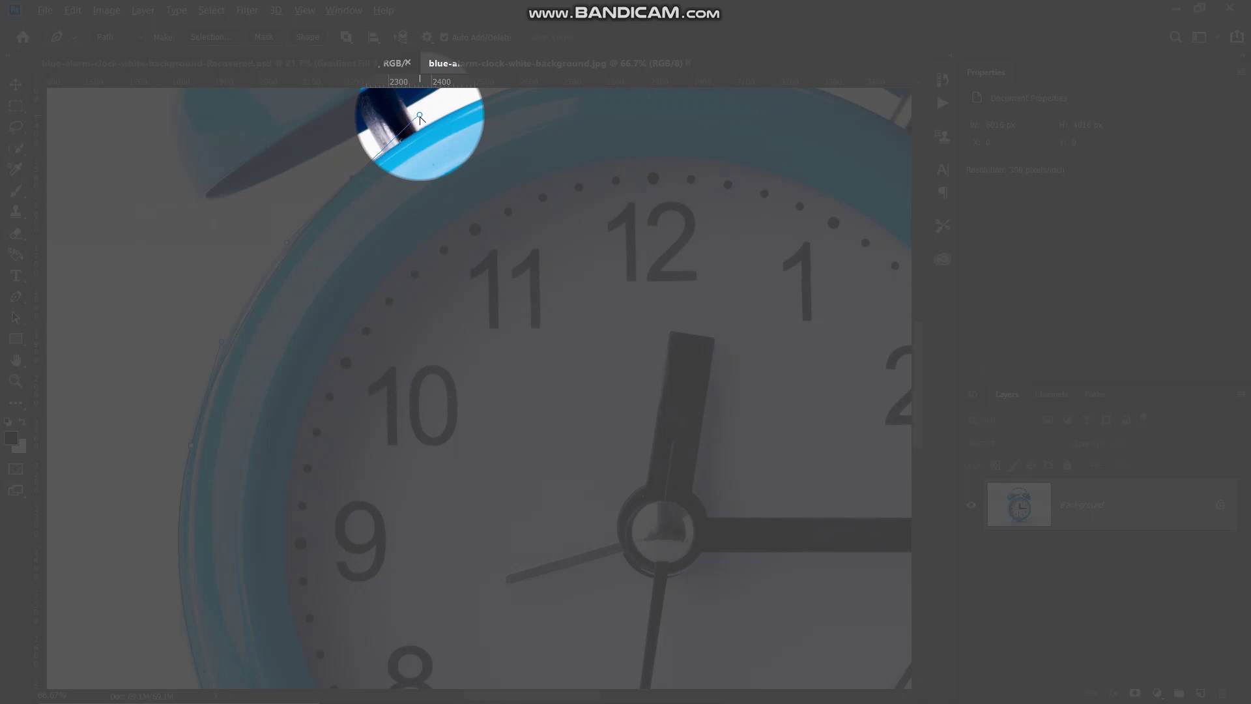
drag(420, 115, 366, 171)
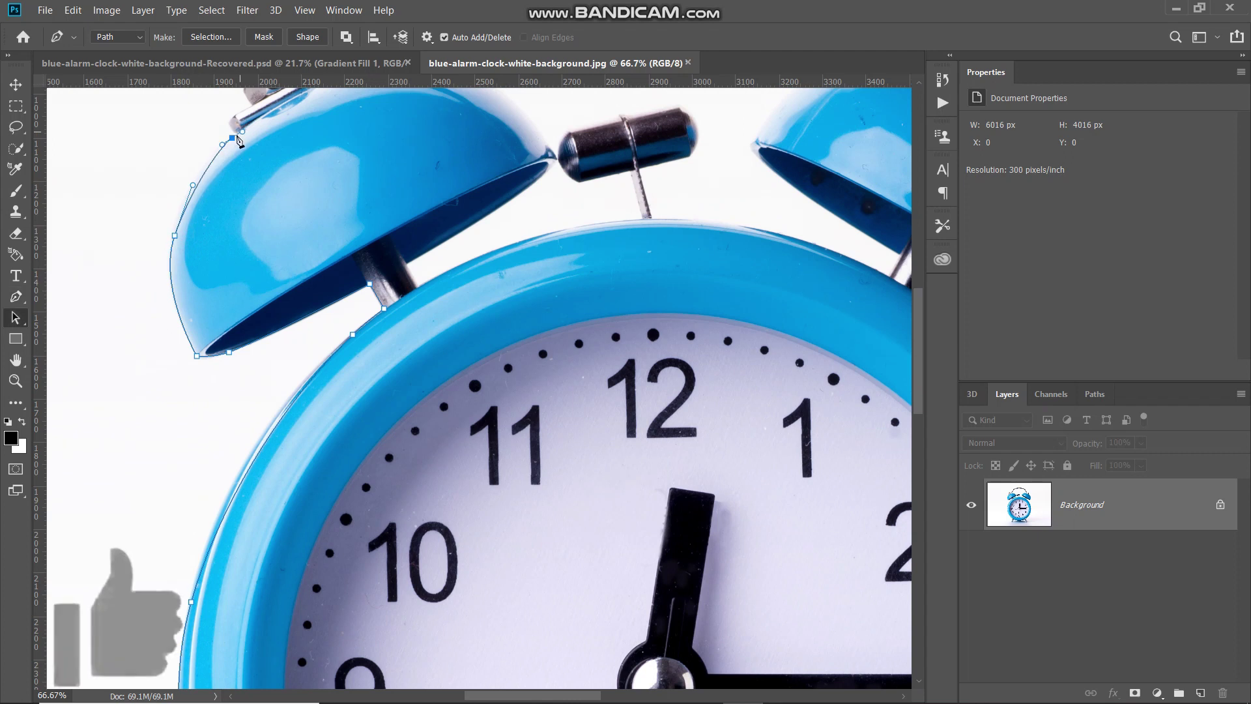
Trace the path around the cap nut above the left bell up to the base of the carrying handle.
key(z)
key(p)
scroll(215, 182, up, 2)
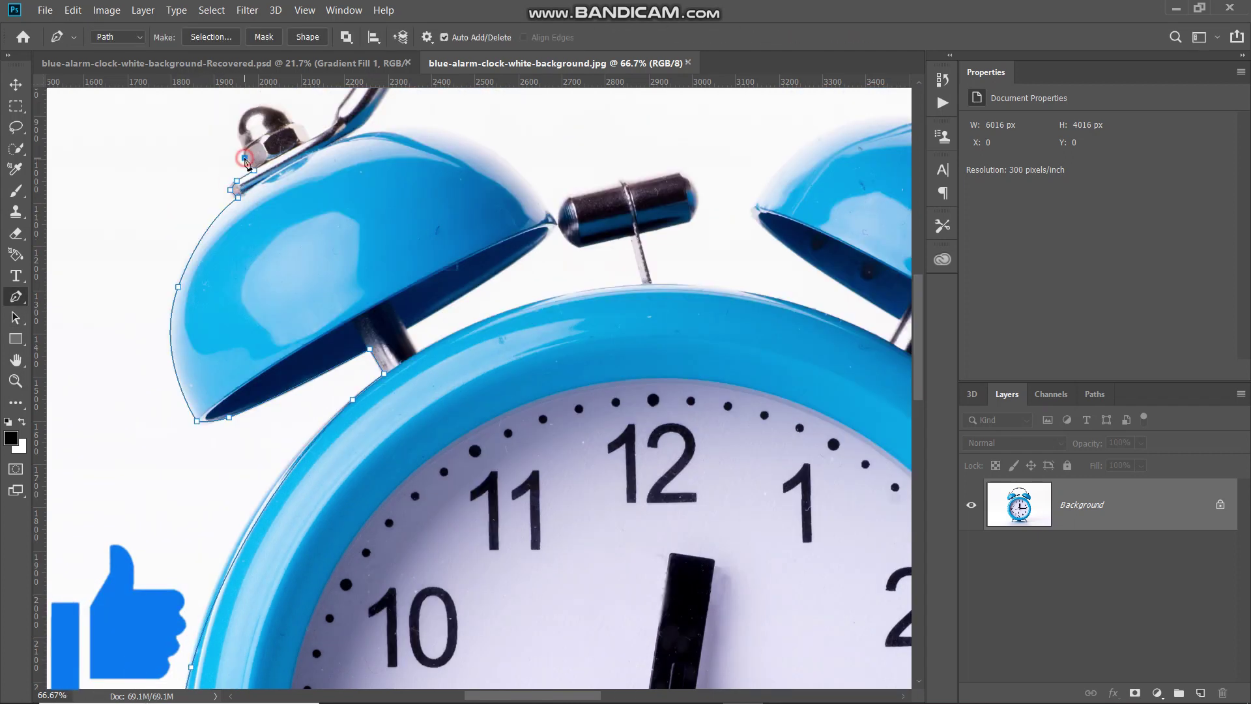
click(254, 247)
click(240, 215)
click(257, 186)
click(291, 199)
click(311, 215)
click(332, 204)
click(338, 187)
Trace the outer edge of the carrying handle with curves from its left base over the arch to the right bend.
scroll(338, 189, up, 2)
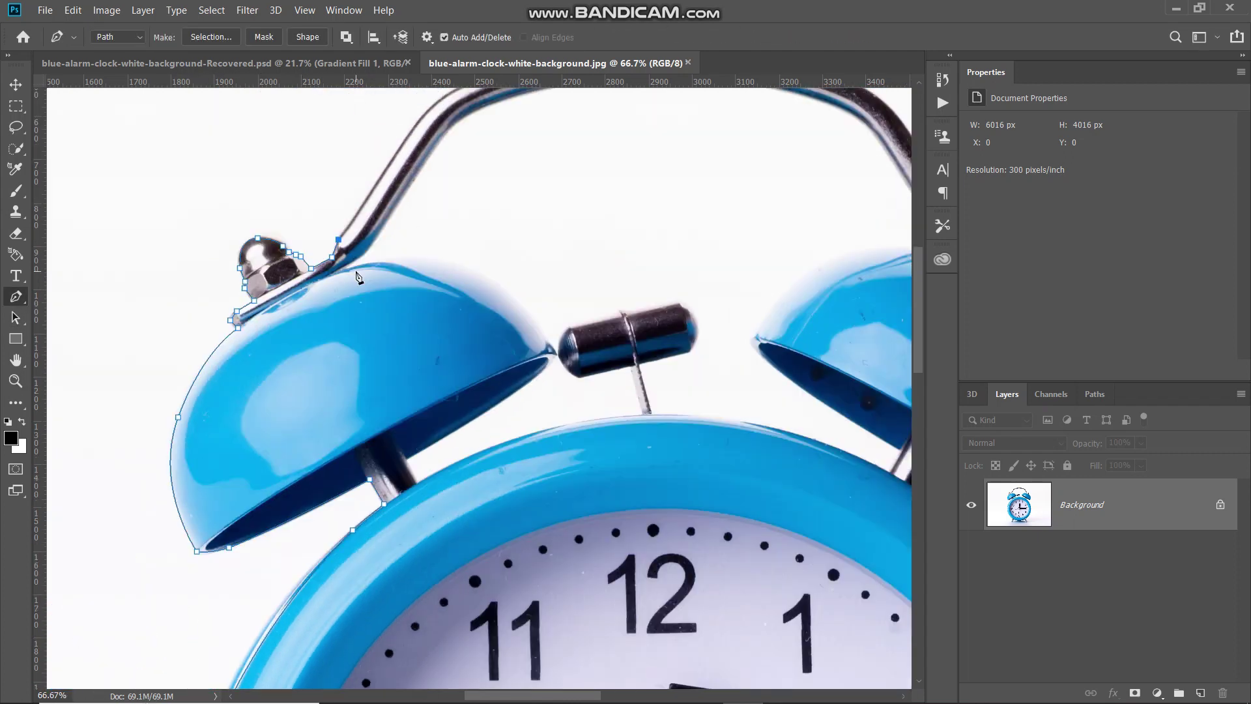
scroll(338, 189, right, 2)
drag(209, 255, 225, 228)
drag(296, 157, 328, 142)
drag(464, 117, 518, 121)
scroll(518, 121, right, 2)
click(575, 166)
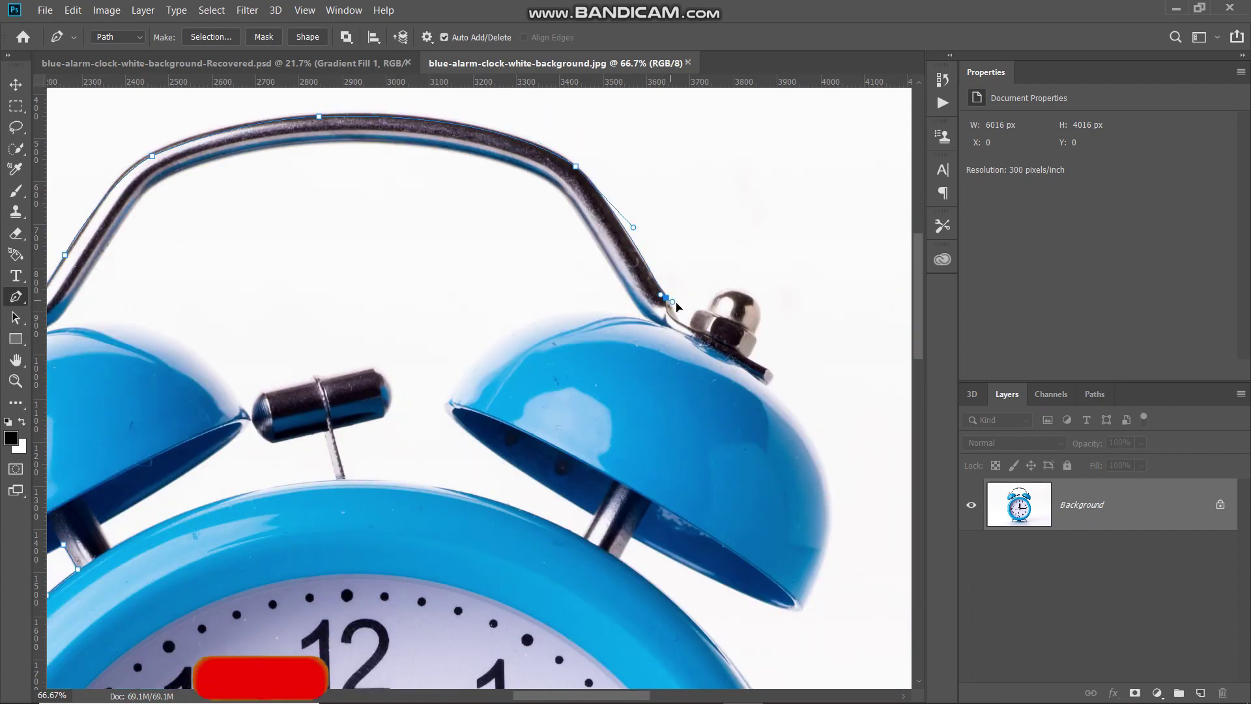
Continue the path down the handle's right end and around the cap nut to the top of the right bell.
click(666, 296)
click(676, 320)
click(698, 311)
click(715, 298)
click(741, 292)
click(757, 315)
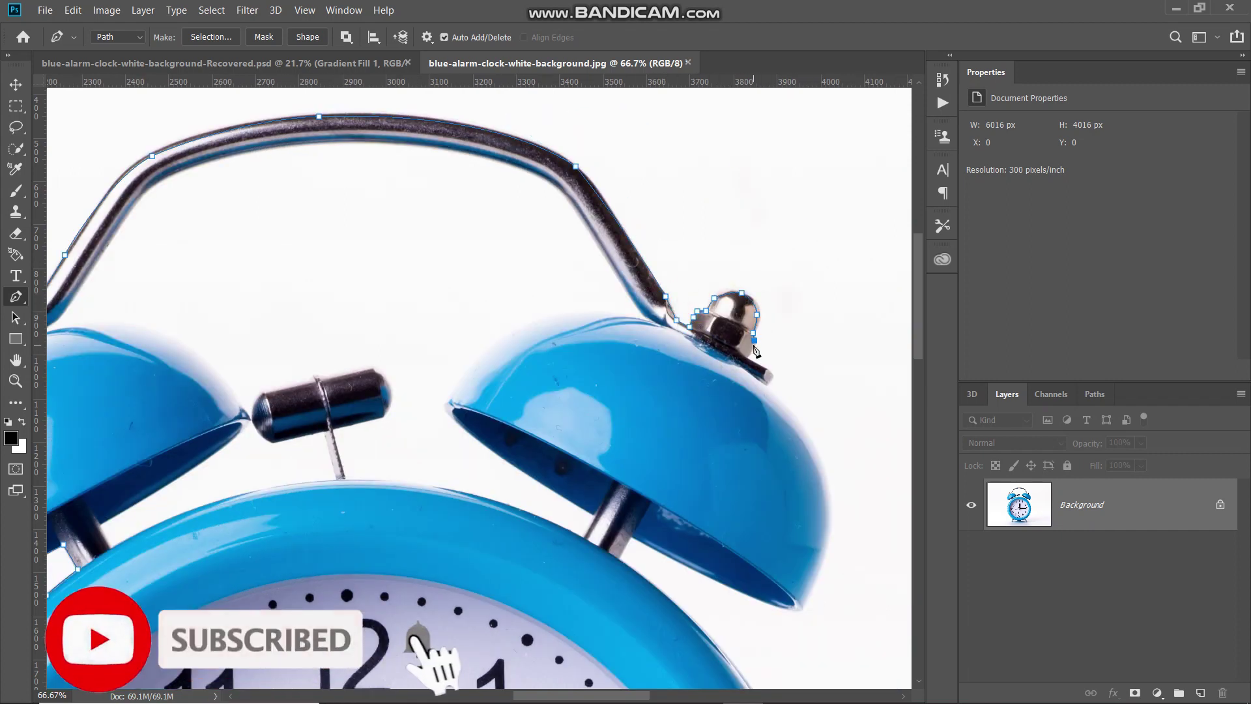
click(753, 335)
click(748, 355)
click(769, 373)
Trace the right bell's outer curve and its lower rim back toward the bell's post.
drag(817, 461, 835, 513)
click(797, 609)
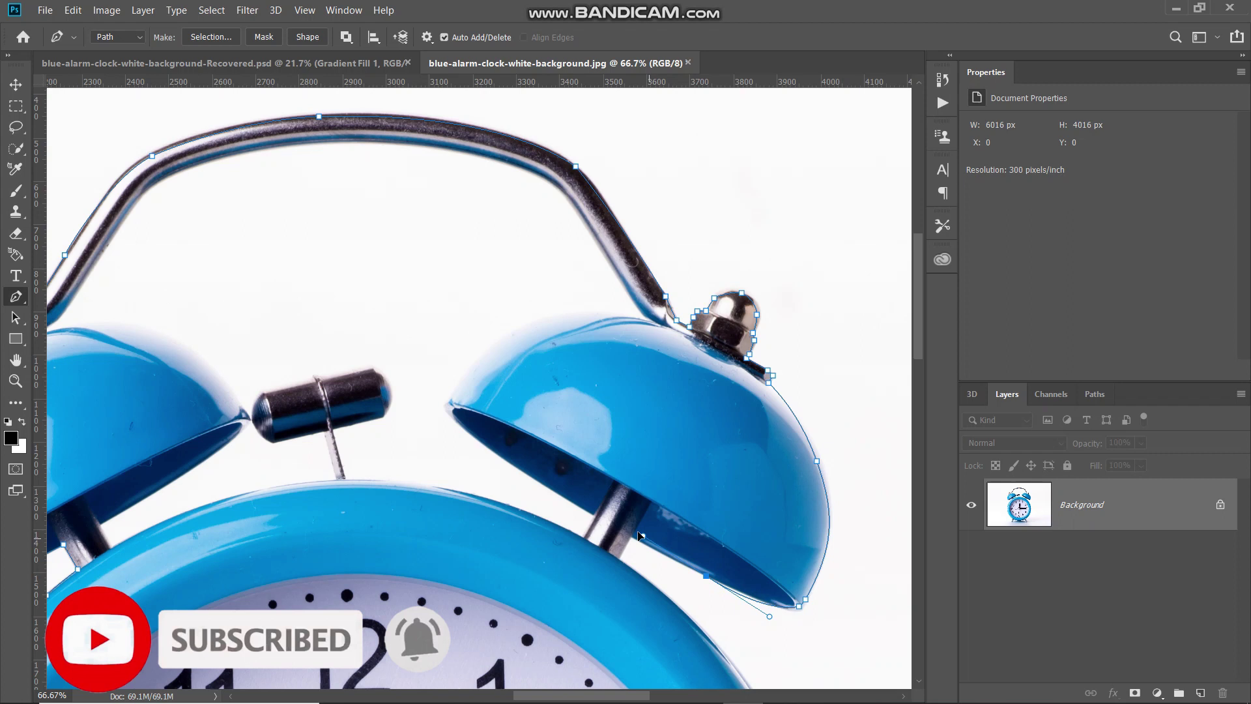
drag(699, 571, 667, 554)
Continue the path down the right side of the body, around the right foot and along the underside, closing the outline.
scroll(642, 586, down, 10)
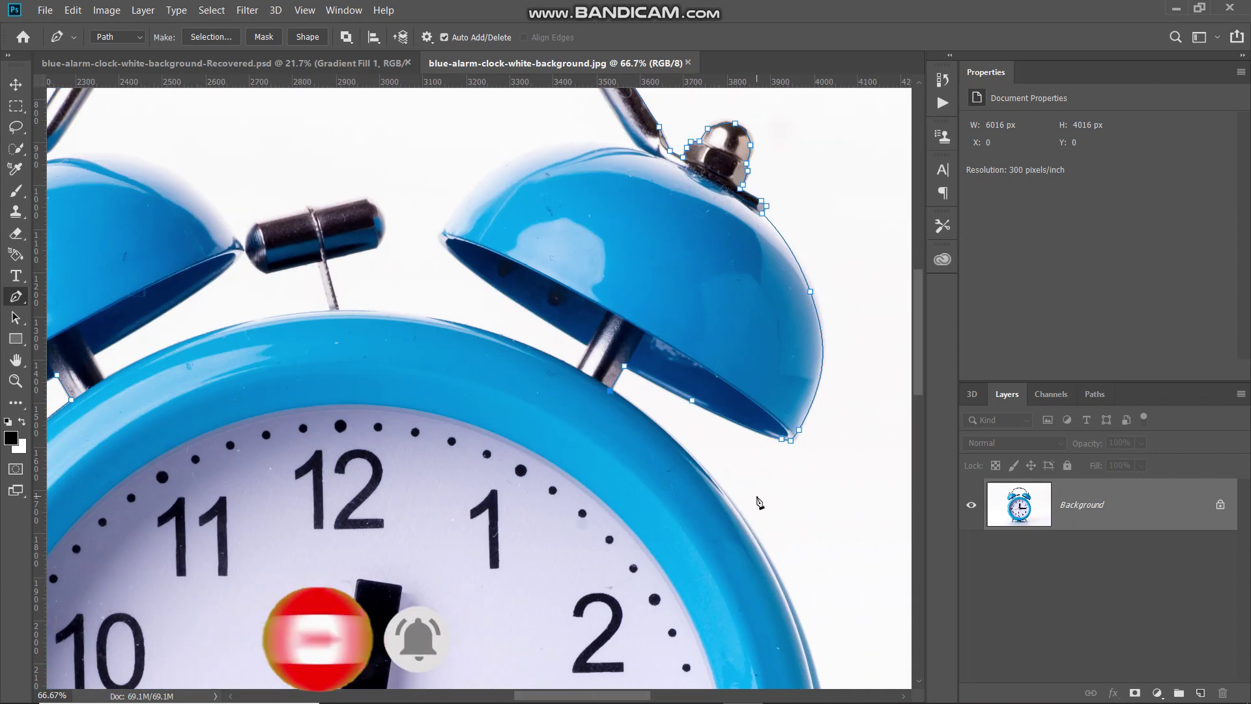
scroll(641, 576, down, 3)
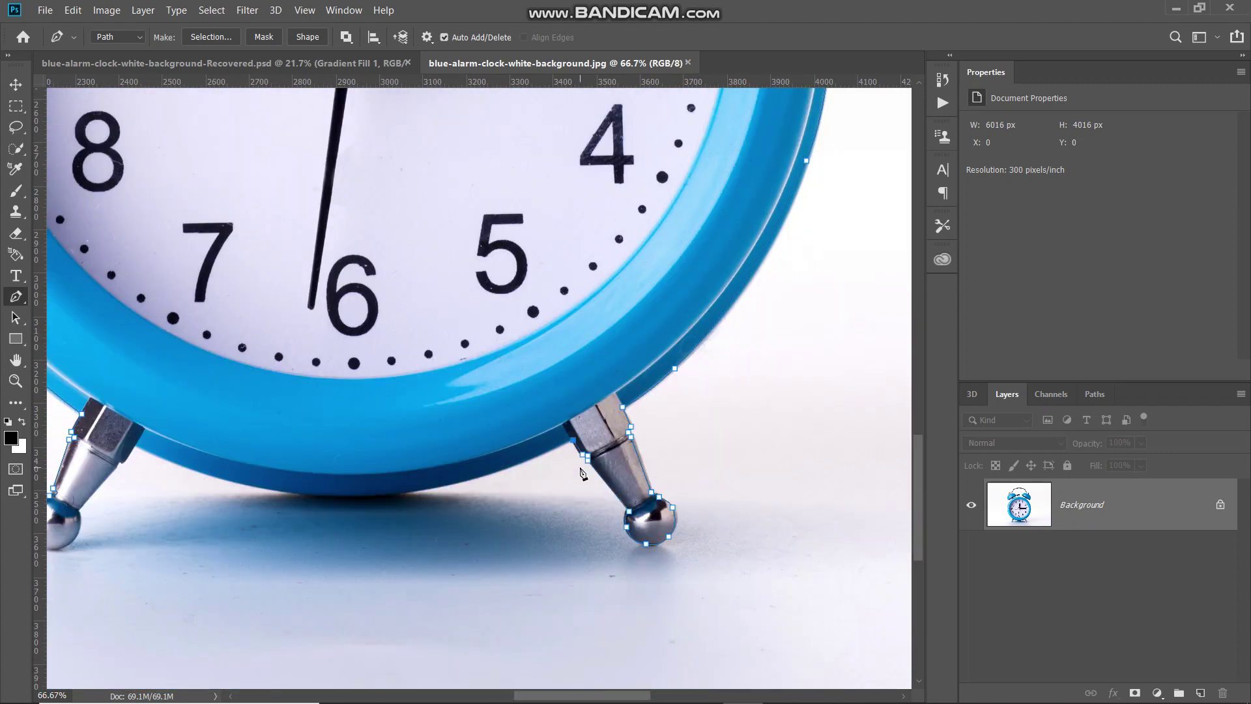
key(ctrl+minus)
key(ctrl+minus)
scroll(312, 469, down, 1)
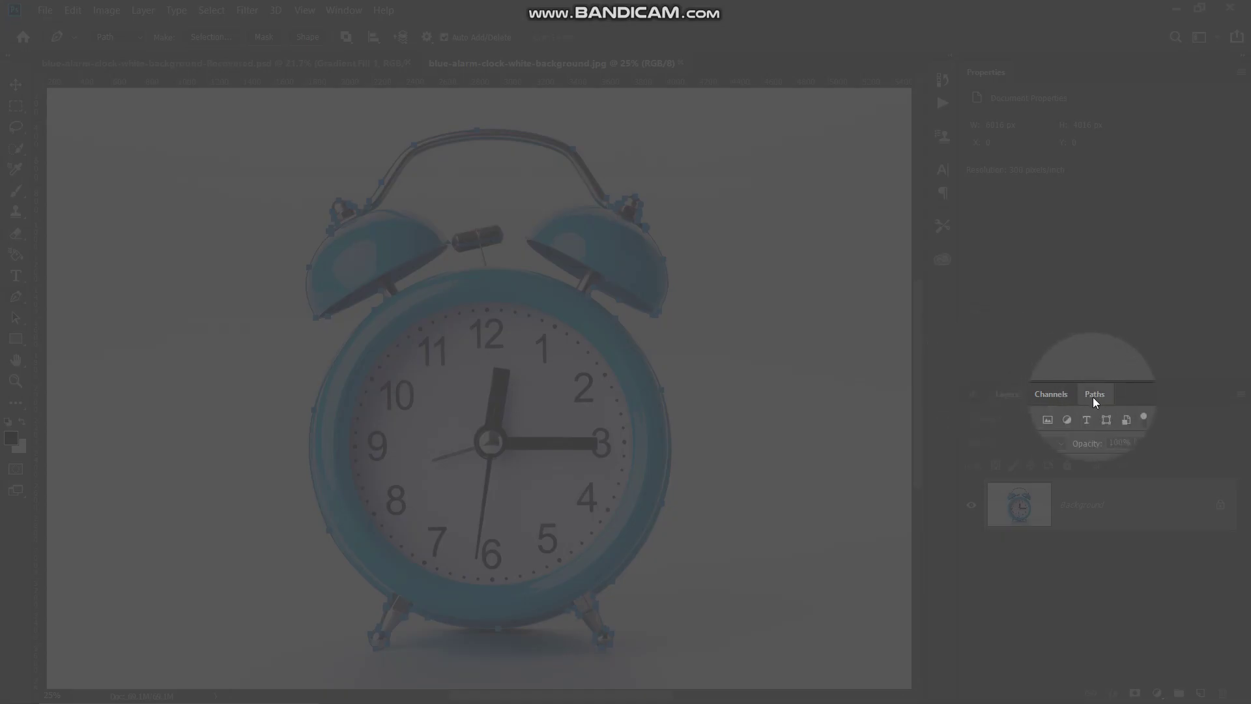
Save the work path under the name Clock.
click(1095, 394)
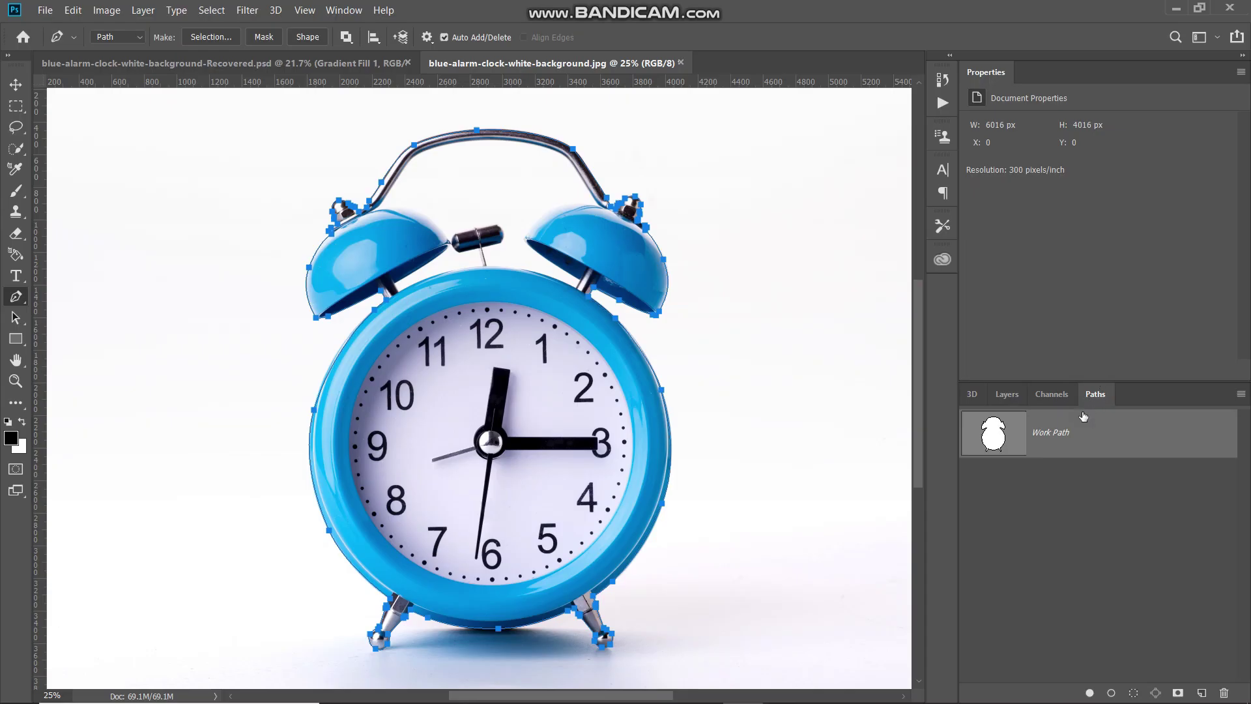
double_click(1070, 430)
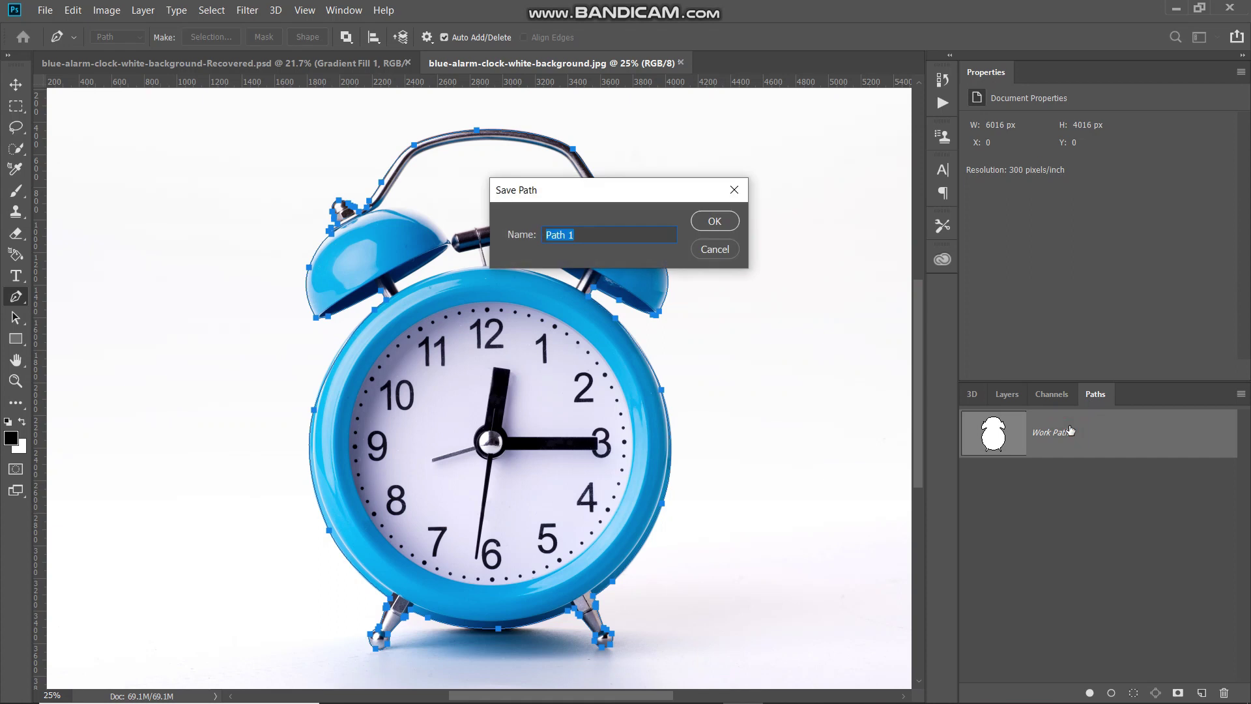
key(BackSpace)
click(728, 224)
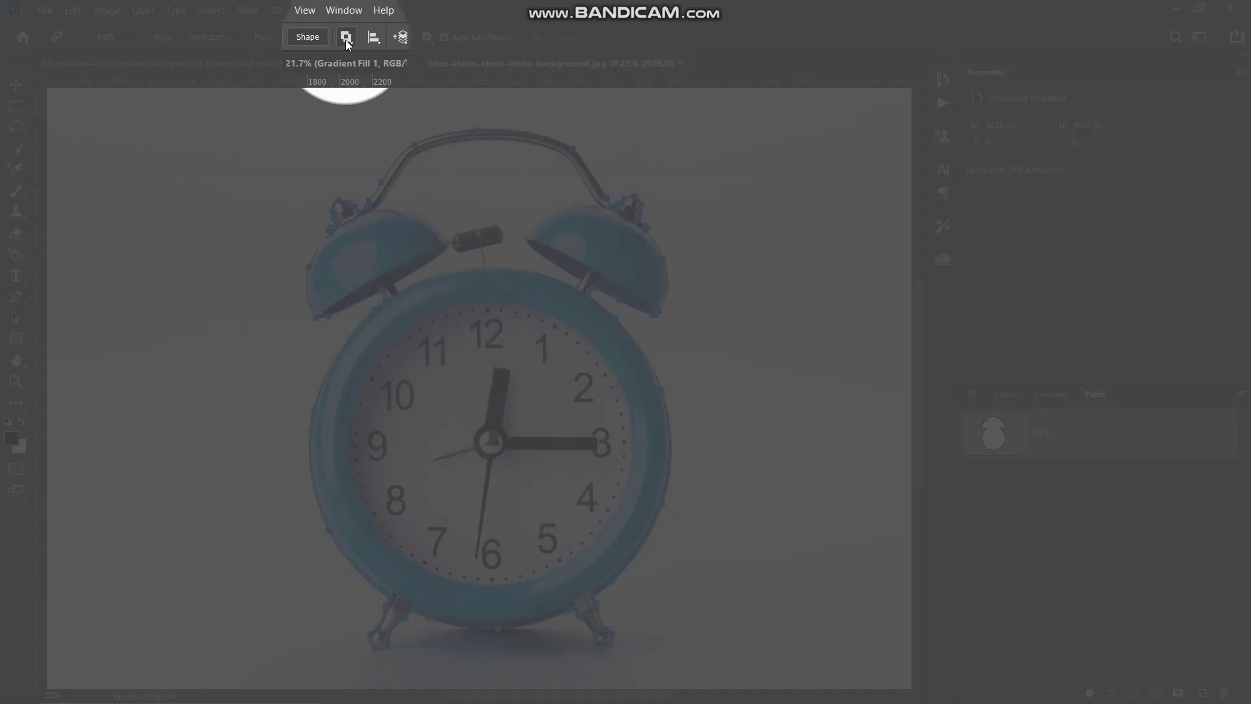
Set the path operation to Exclude Overlapping Shapes and start a subpath for the inner gap at the left bell's post.
click(346, 37)
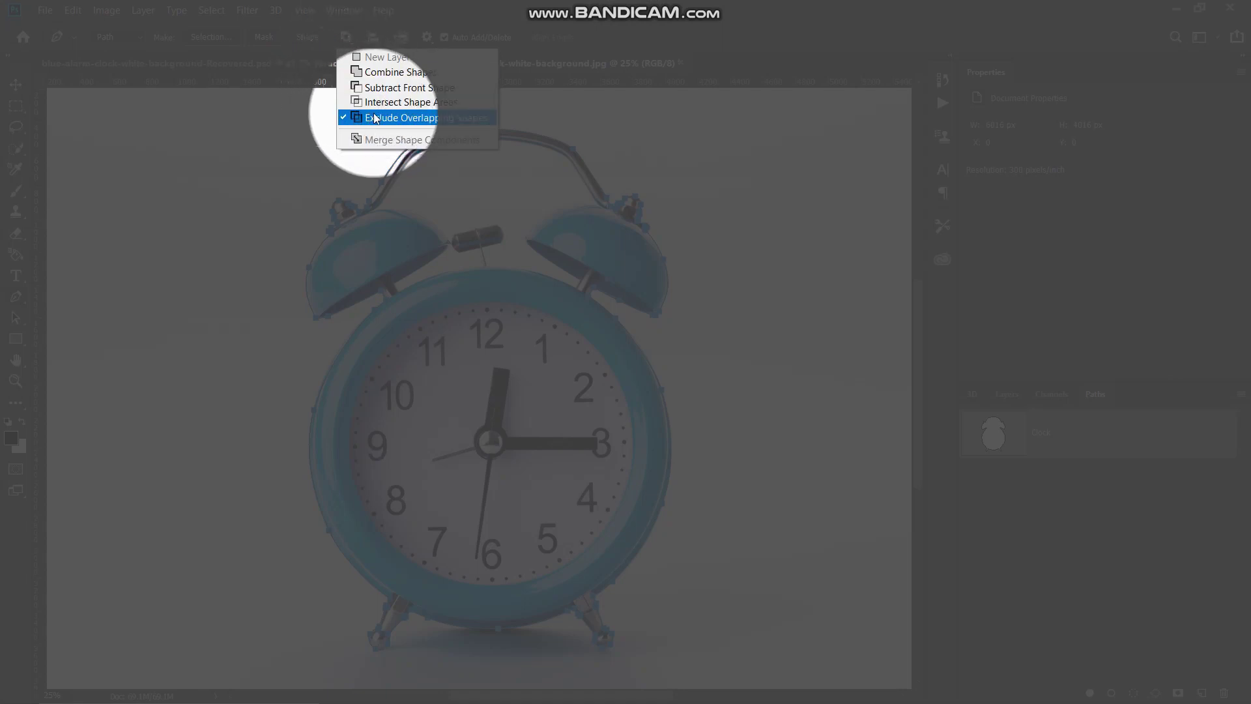
click(432, 118)
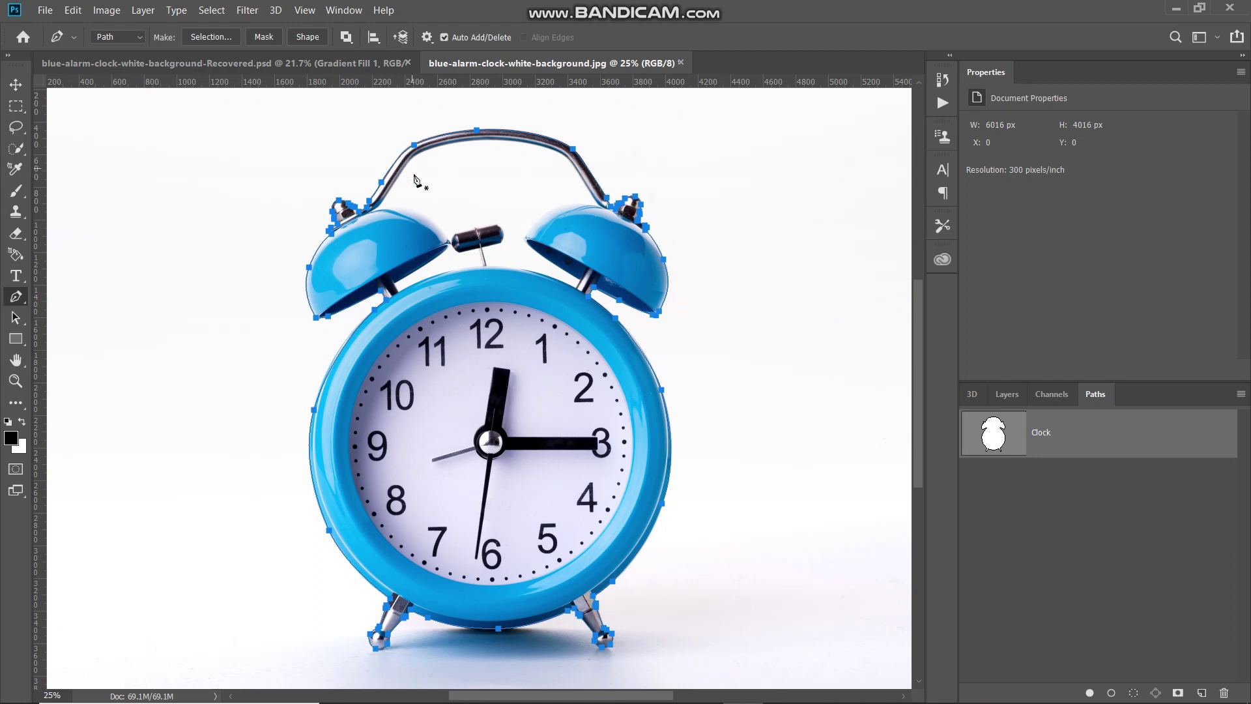
key(ctrl+plus)
click(316, 378)
click(308, 358)
click(355, 332)
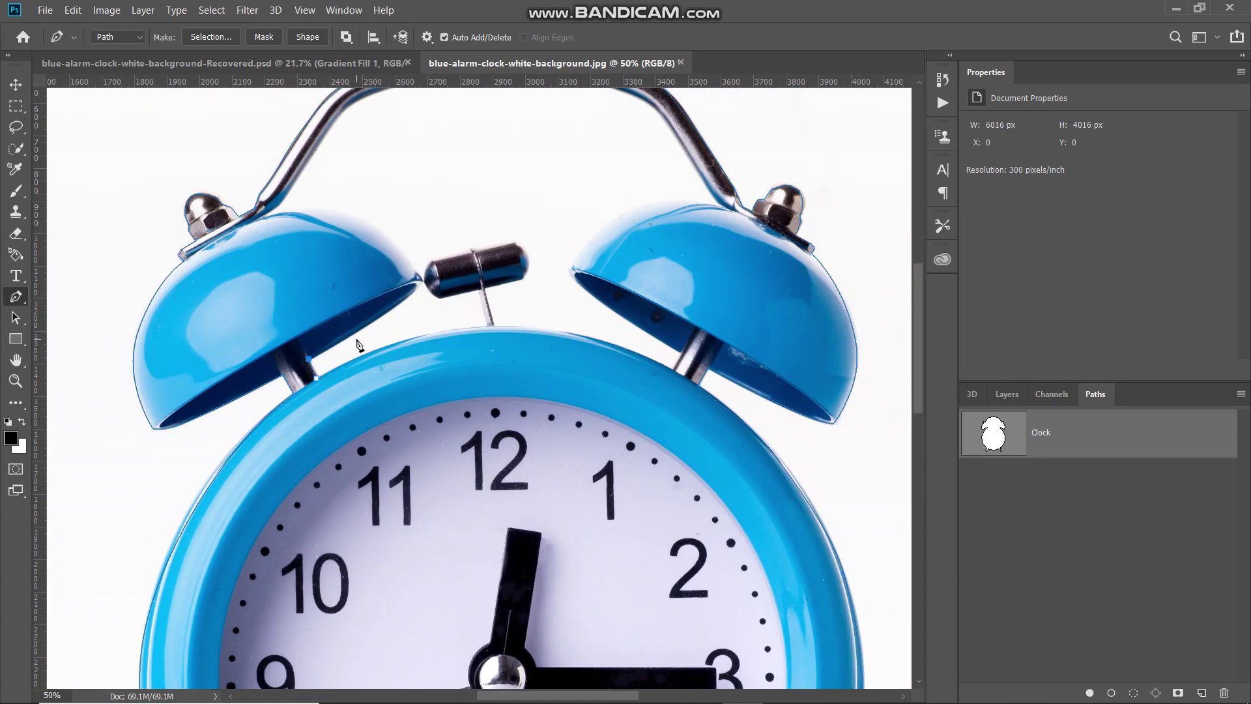
Trace the inner subpath around the left bell's tip and over its top to the handle's left base.
click(414, 293)
click(423, 283)
click(388, 238)
drag(326, 210, 313, 214)
click(278, 205)
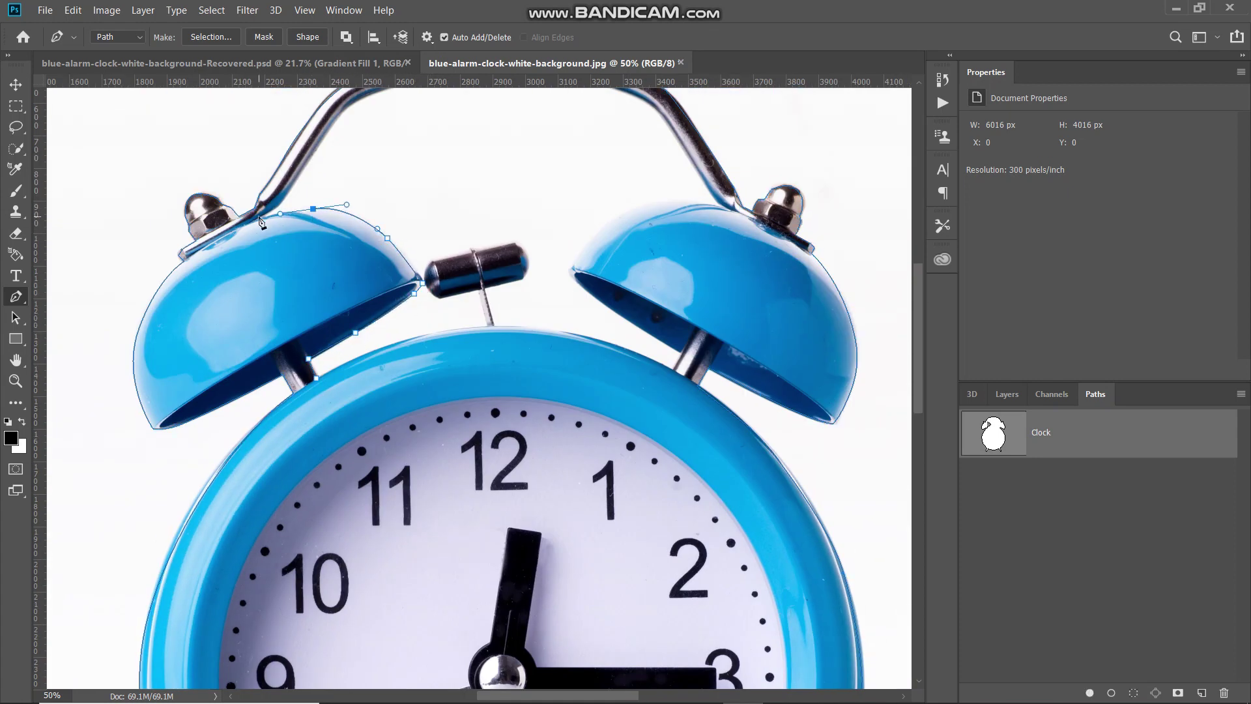
click(254, 220)
Trace the inner edge of the carrying handle from its left base over the arch to its right base.
click(299, 173)
scroll(299, 176, up, 3)
click(375, 181)
click(422, 167)
click(563, 157)
drag(588, 170, 623, 189)
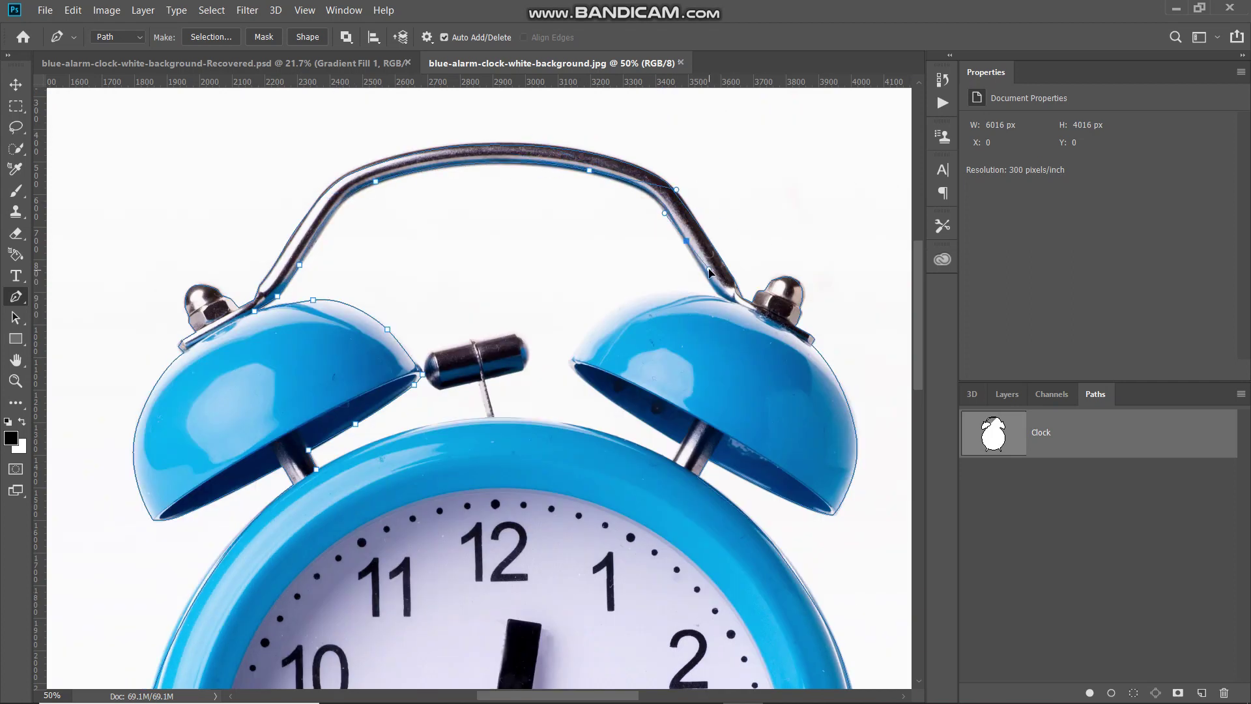
drag(685, 241, 690, 247)
drag(722, 295, 729, 303)
Continue the inner subpath over the top of the right bell, around its tip and along the rim to its post.
click(680, 293)
click(619, 307)
click(573, 356)
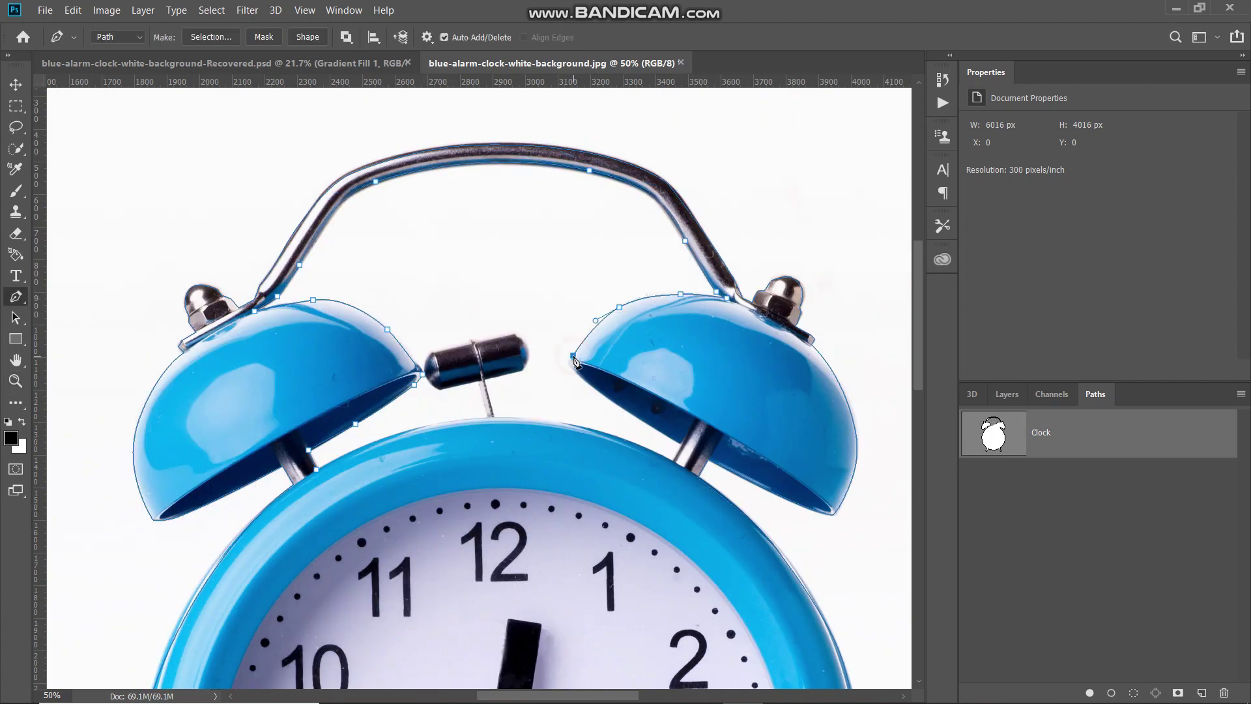
click(568, 362)
click(628, 411)
click(684, 443)
Trace along the top of the body and around the hammer and its stem, closing the inner subpath.
click(535, 417)
click(494, 417)
click(482, 378)
click(521, 369)
click(527, 348)
click(477, 341)
click(435, 351)
drag(428, 372, 435, 387)
click(443, 388)
drag(384, 442, 384, 441)
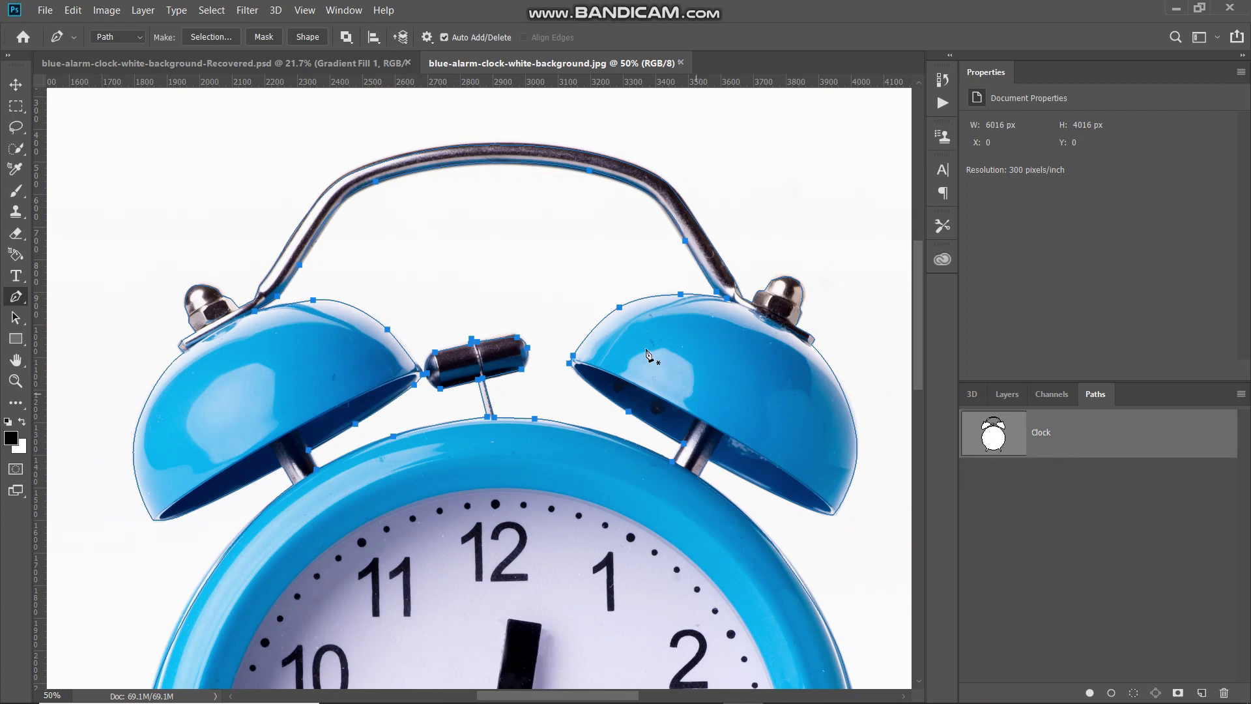
Switch the inner subpath's operation to Combine Shapes and restore Exclude Overlapping Shapes.
click(345, 37)
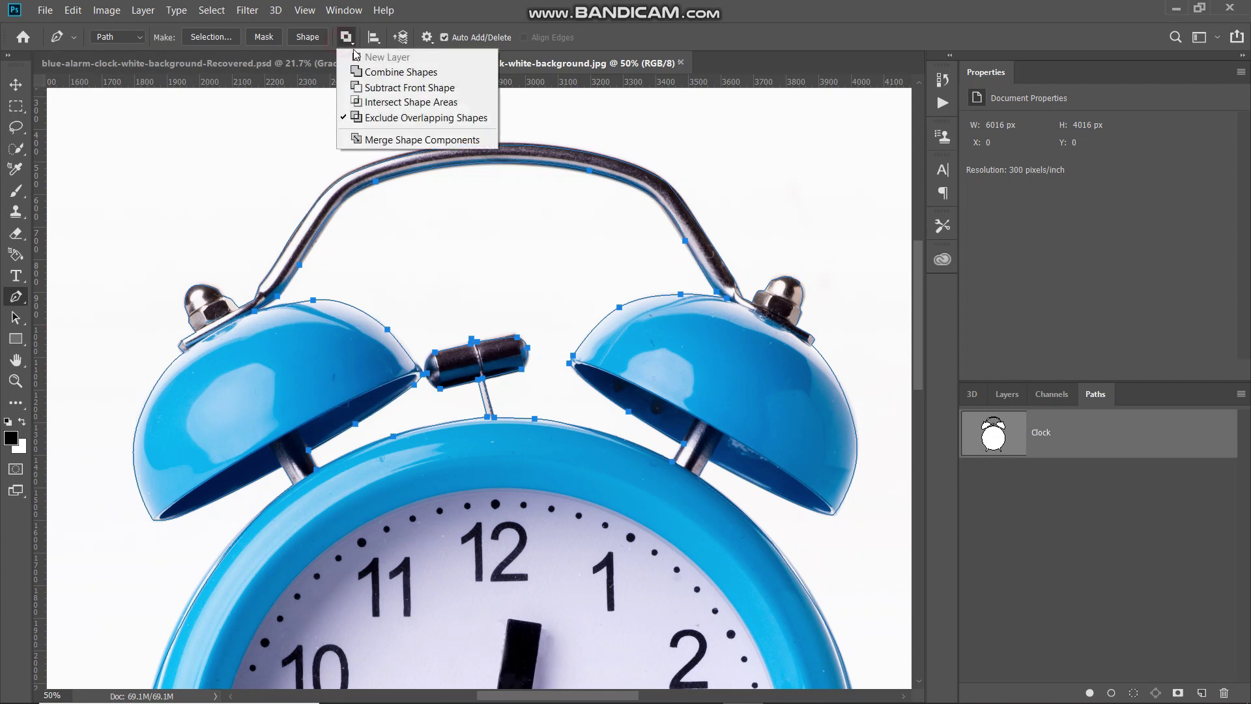
click(387, 73)
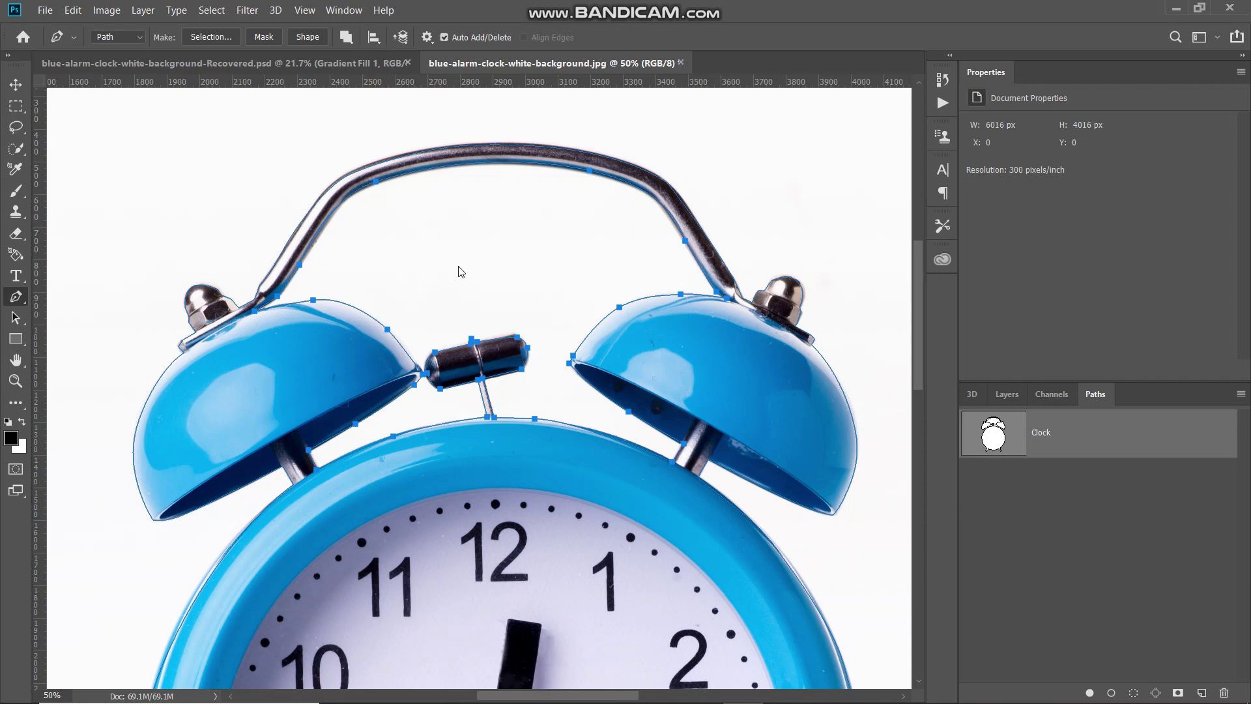
click(346, 37)
click(385, 118)
Load the Clock path as a selection and add a layer mask from it to the Background layer.
key(ctrl+0)
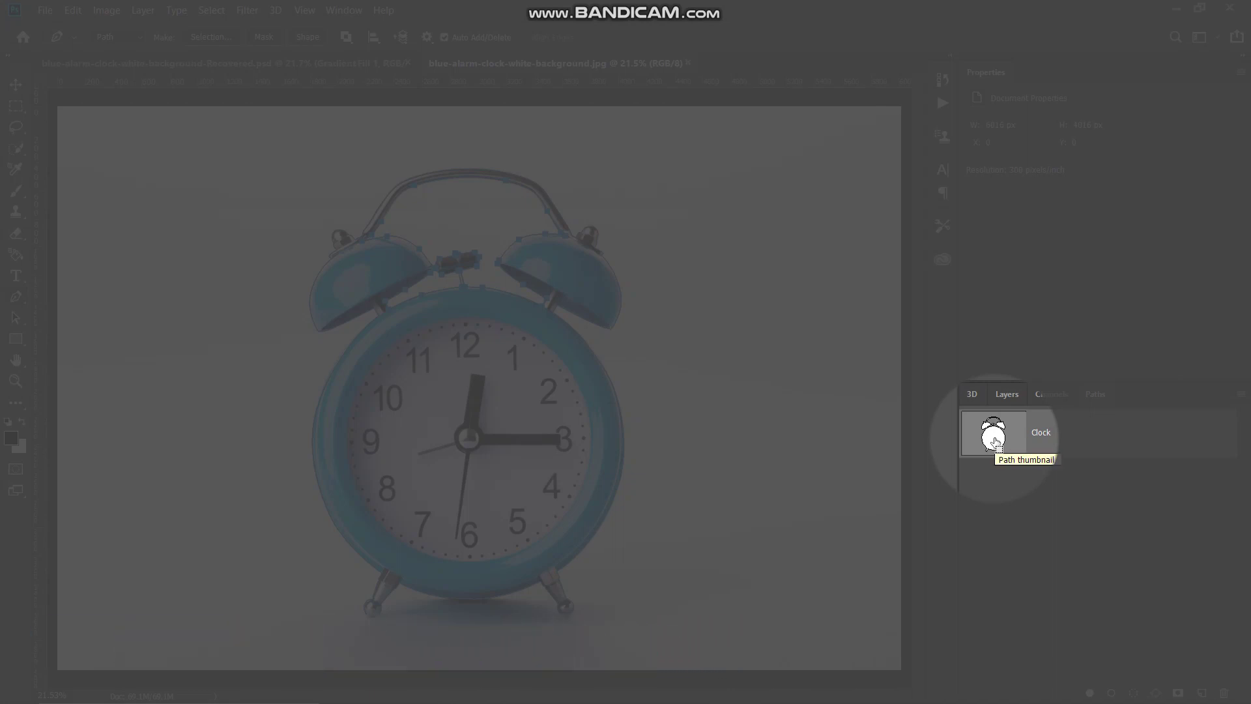
ctrl+click(995, 442)
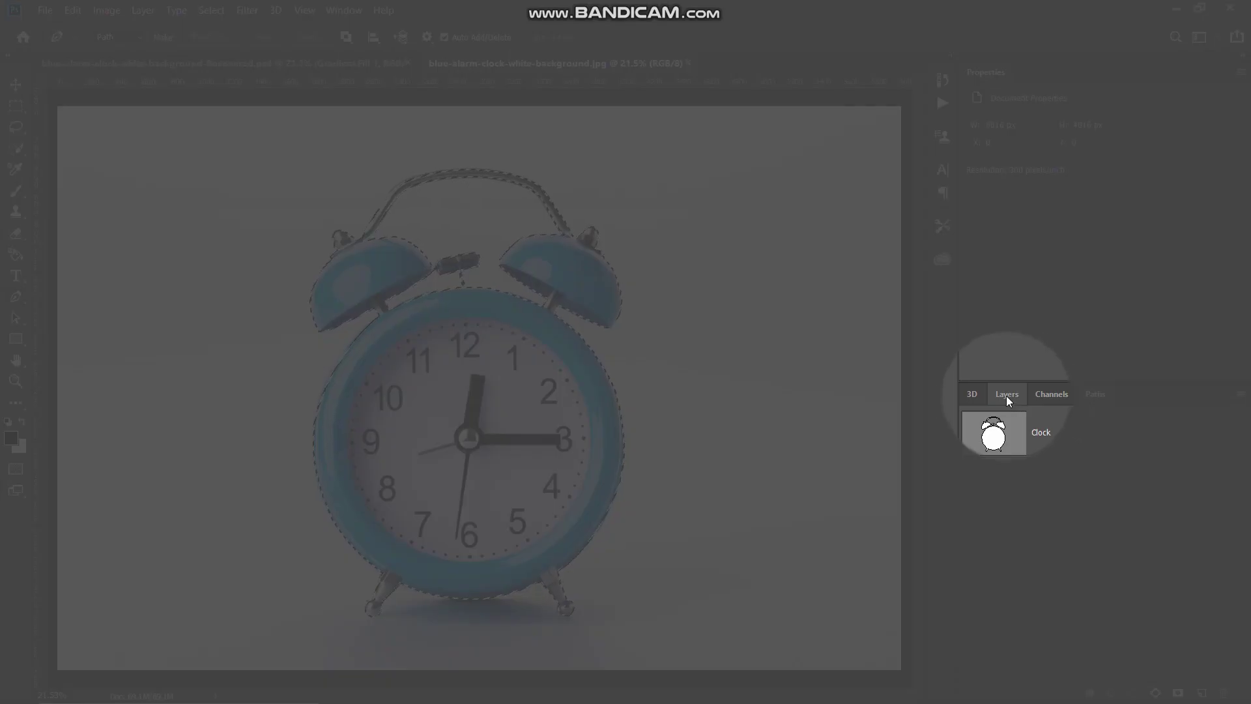
click(1006, 396)
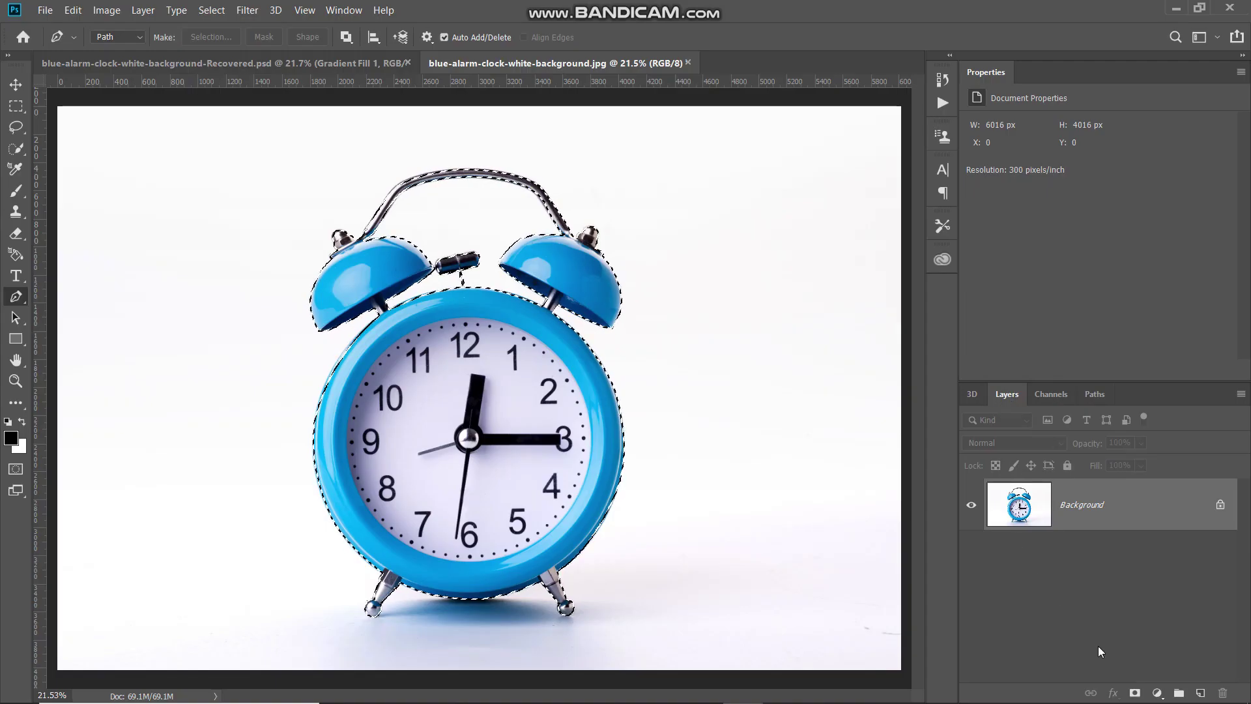
click(1134, 693)
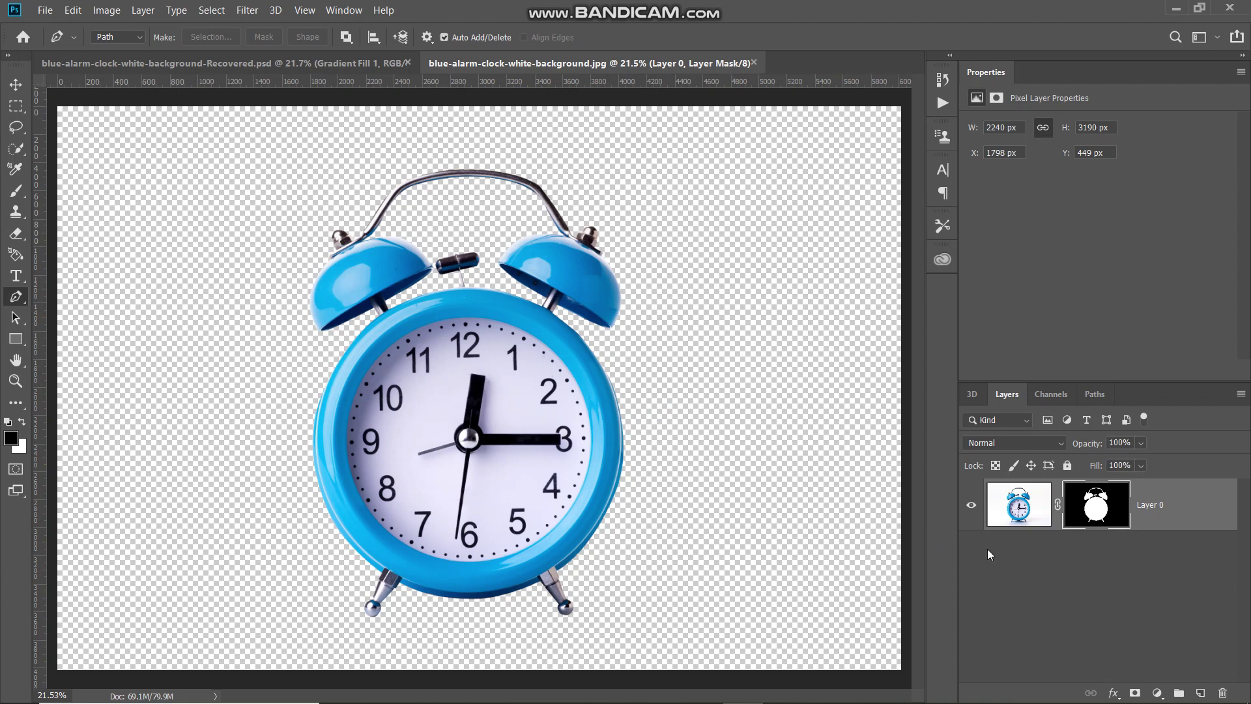
Convert the masked clock layer to a smart object.
right_click(1182, 509)
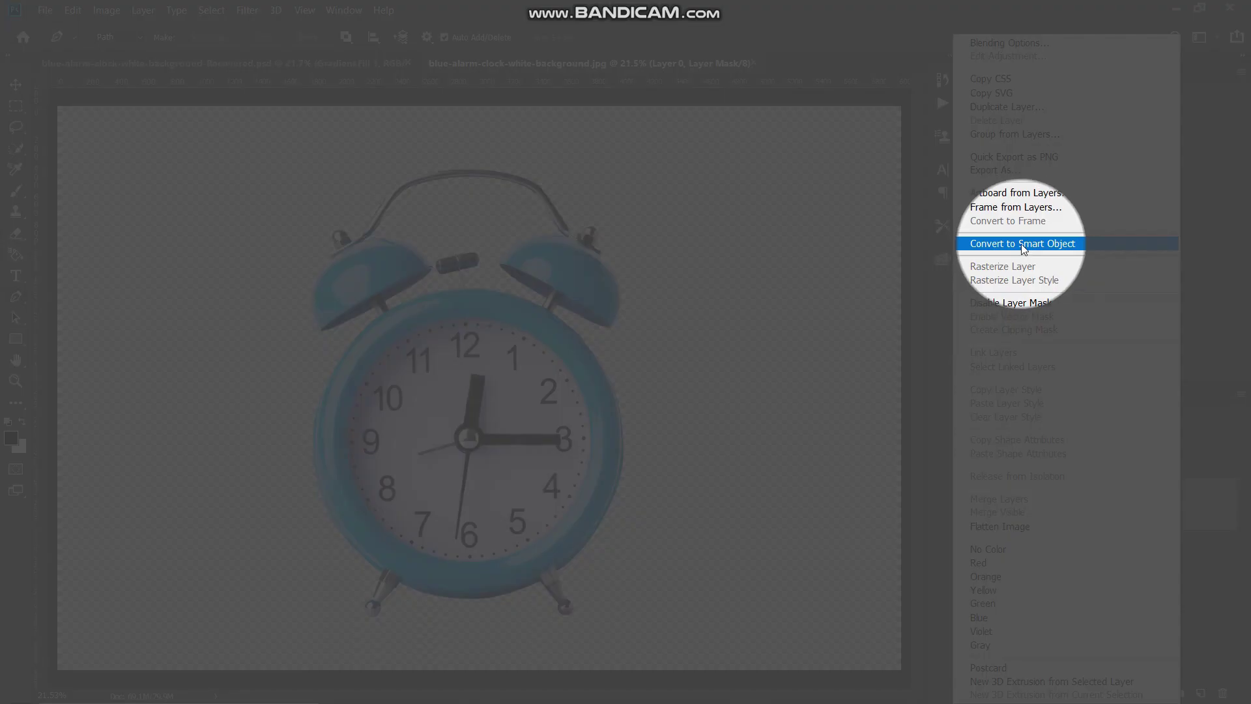
click(1023, 245)
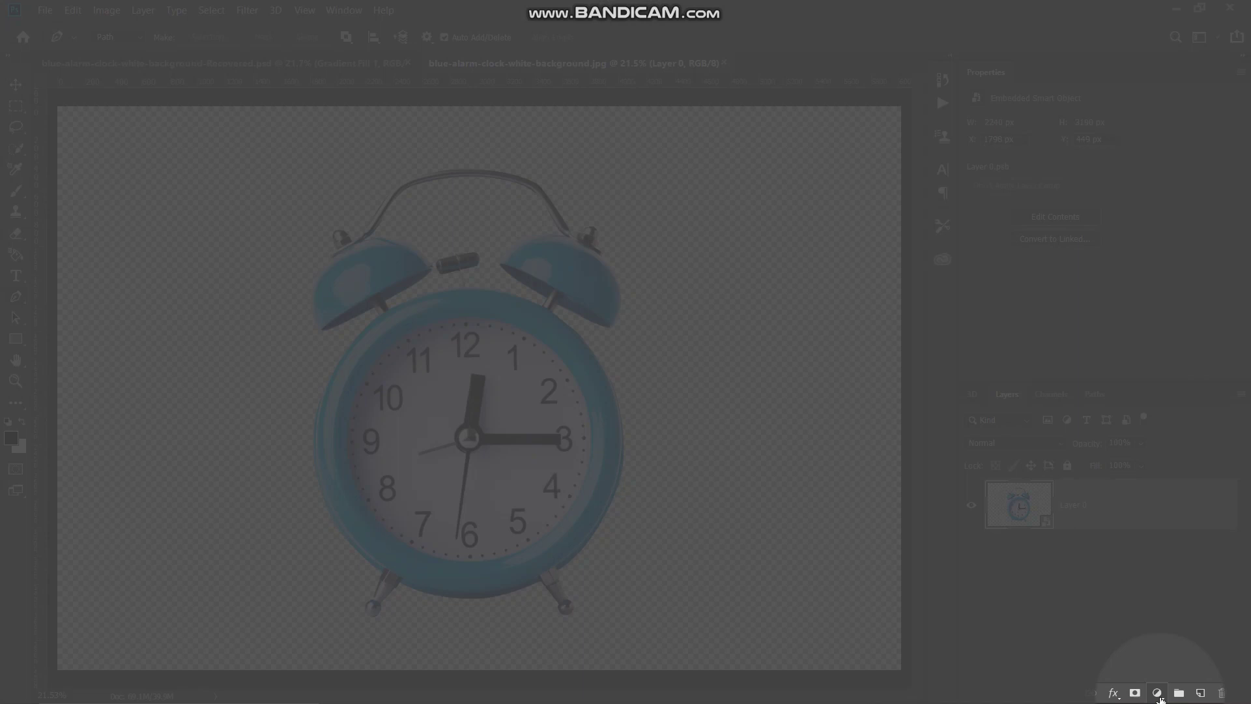
Add a white Solid Color fill layer and place it beneath the clock layer.
click(1157, 693)
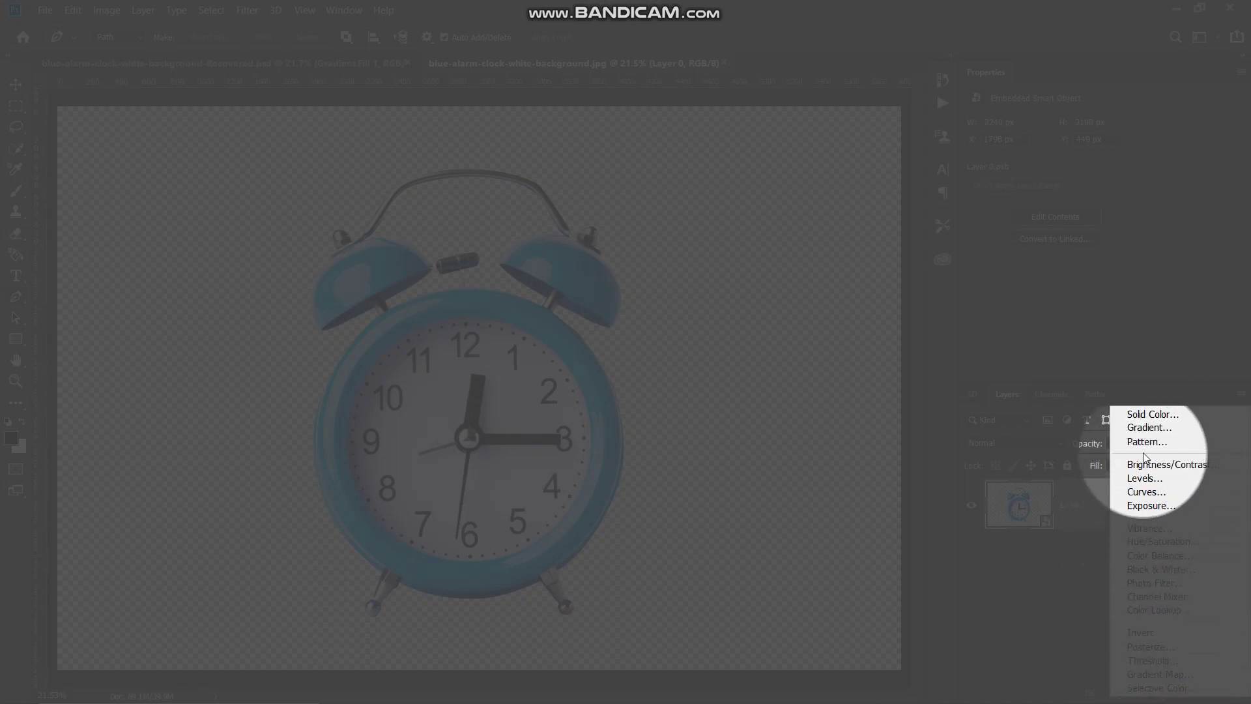
click(1150, 414)
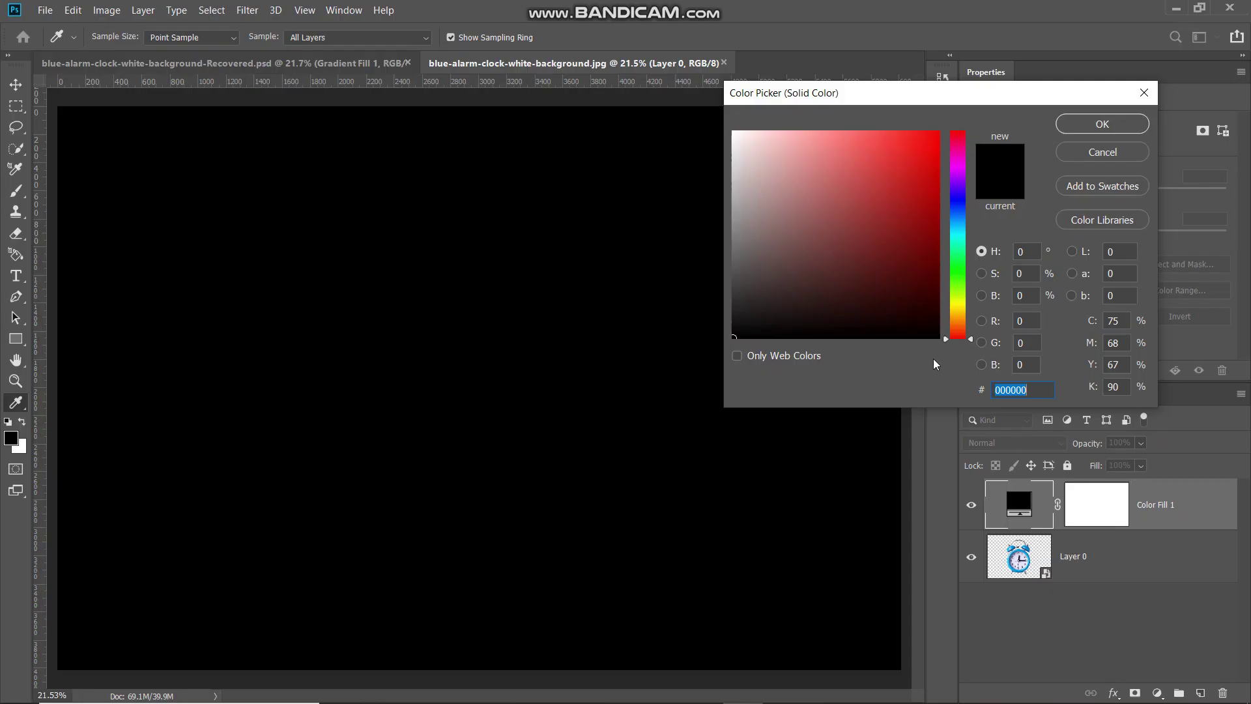
drag(871, 260, 733, 130)
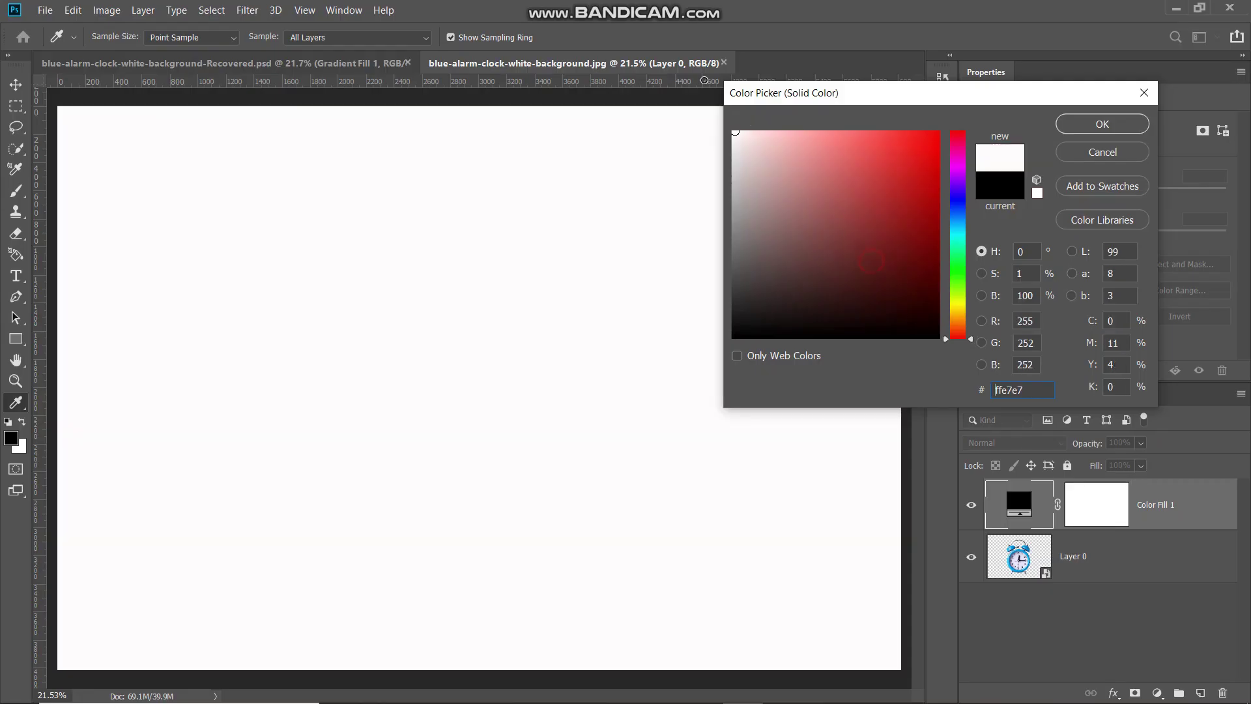
click(1098, 125)
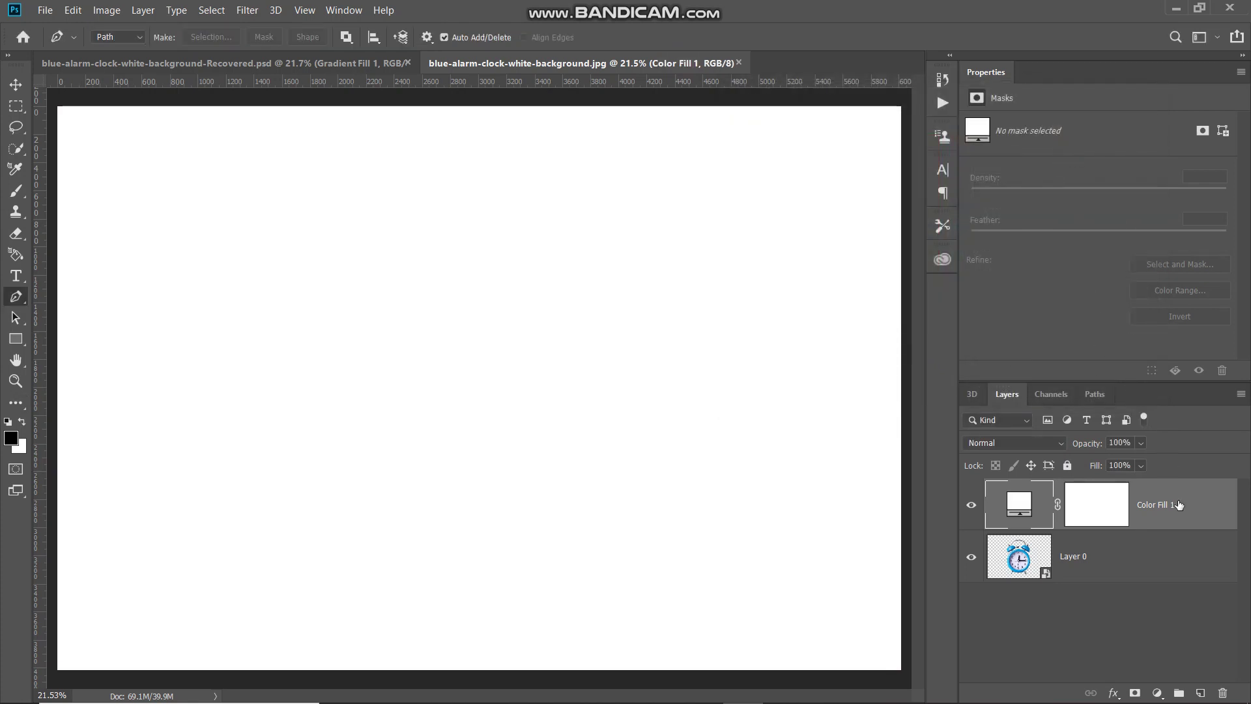
drag(1179, 505, 1171, 583)
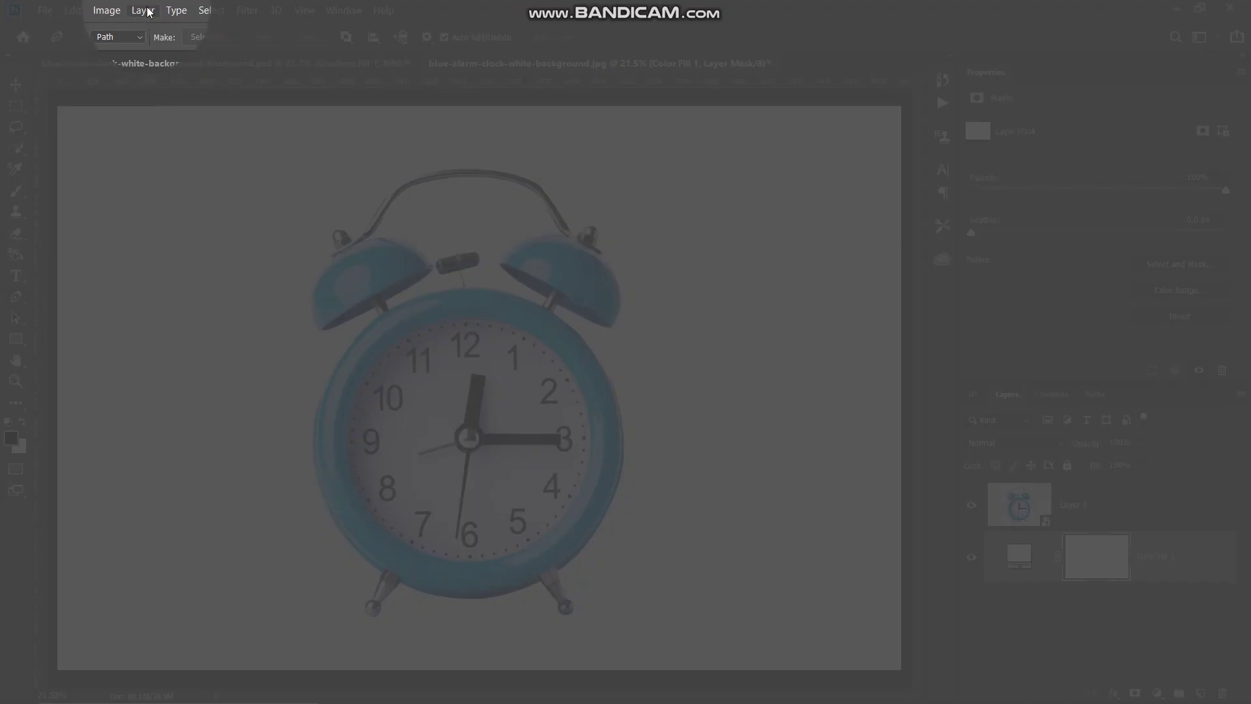
Convert the white fill layer into the document's Background layer.
click(142, 11)
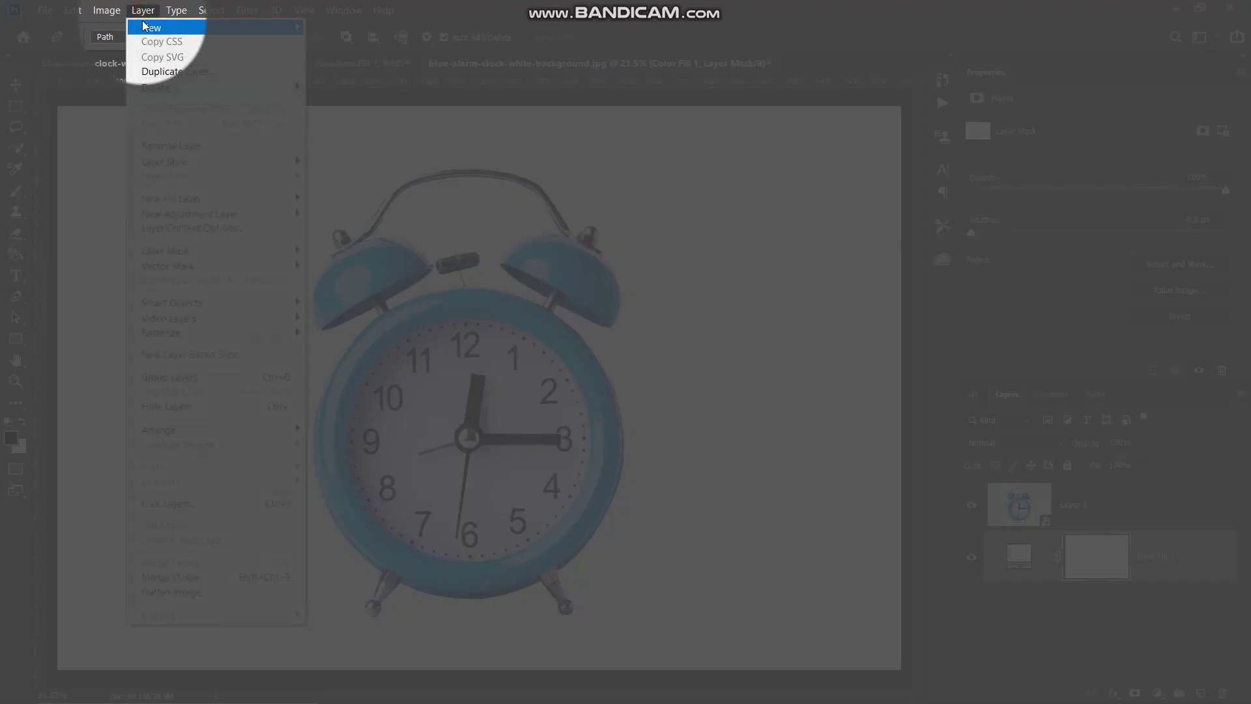
mouse_move(165, 27)
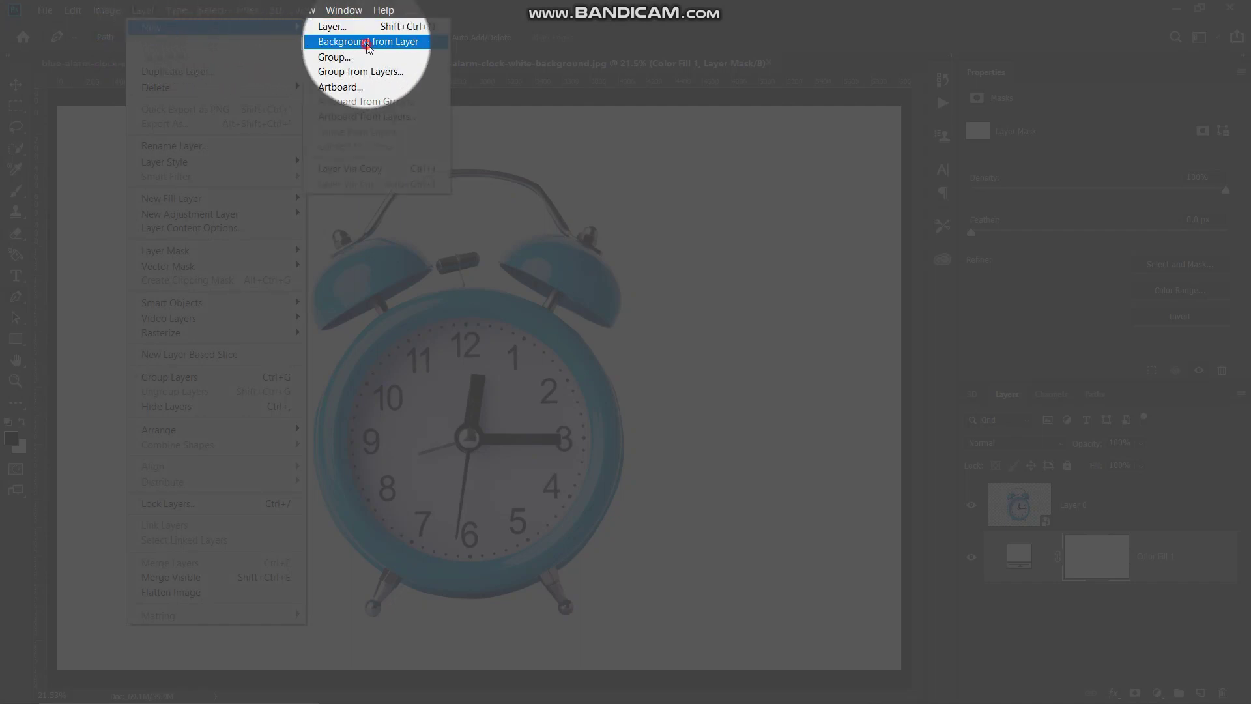
click(367, 43)
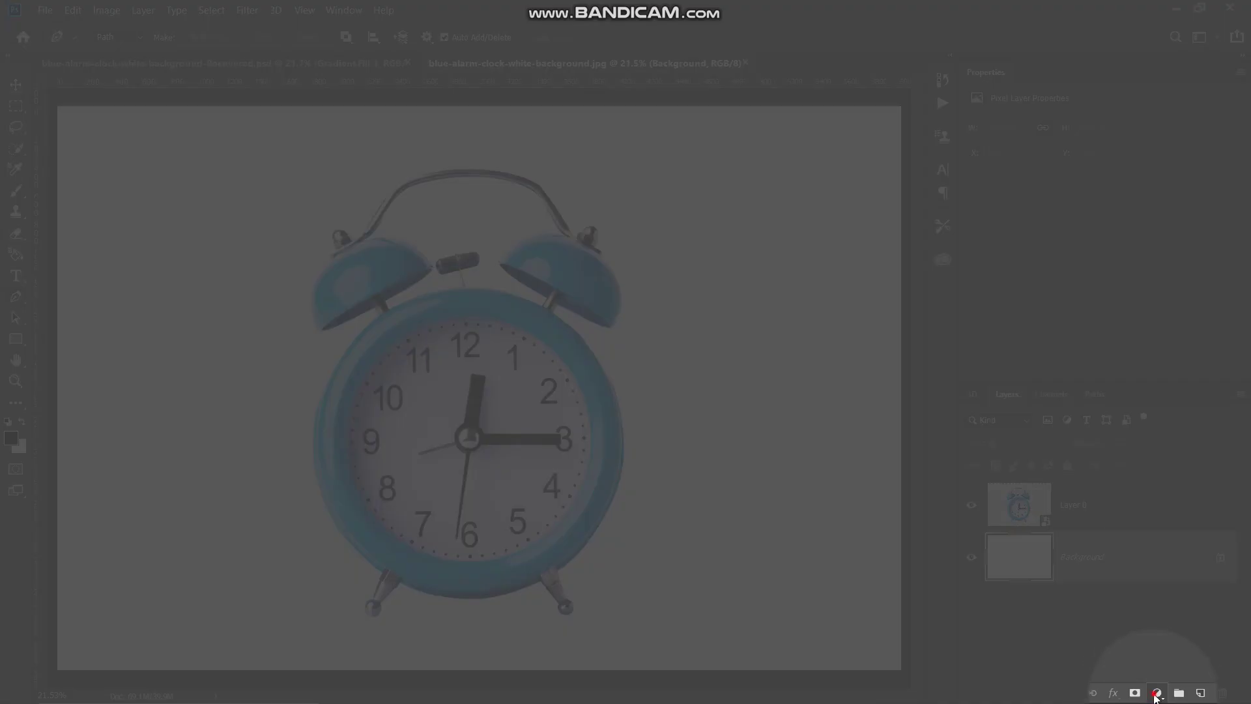
Add a Gradient fill layer above the Background and base it on the Black, White preset.
click(1156, 693)
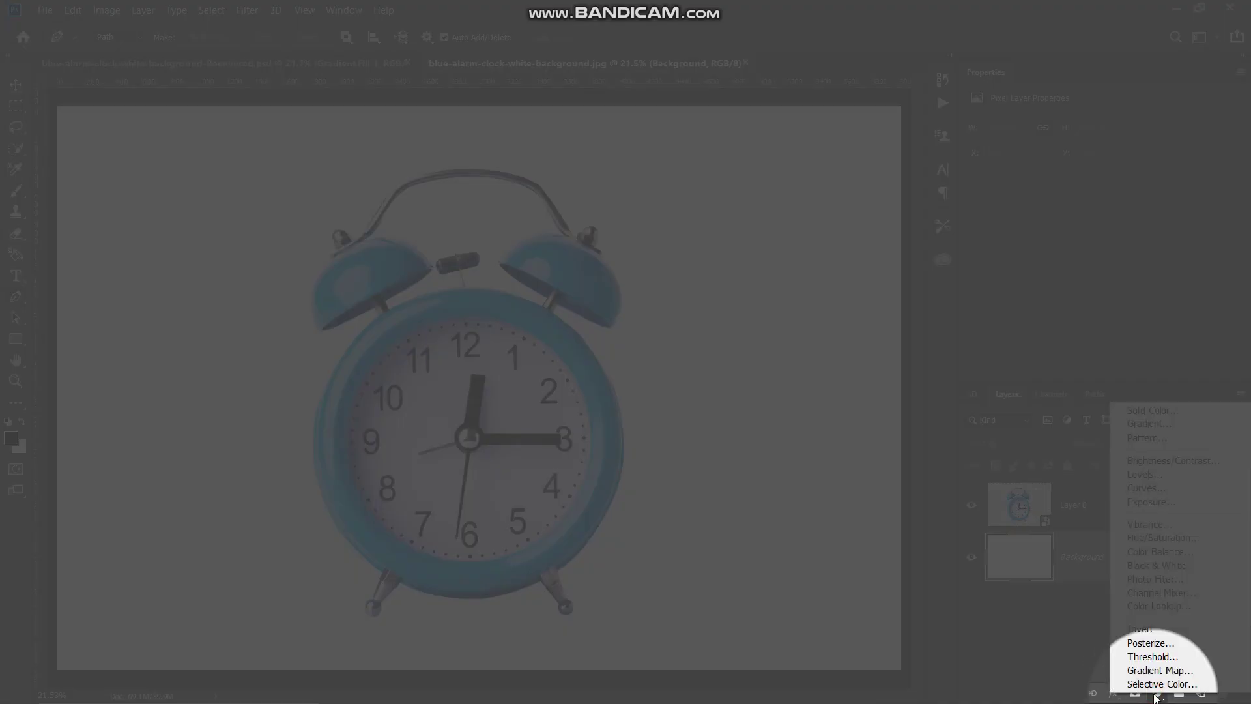
click(1149, 423)
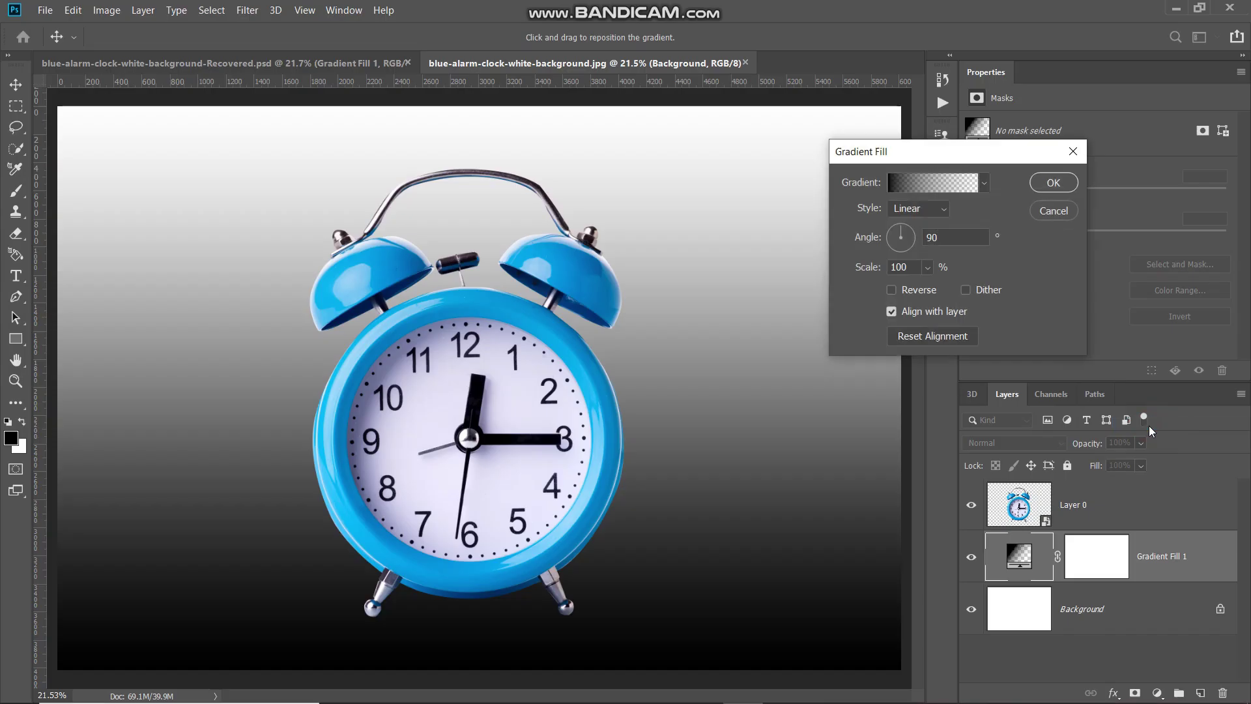
click(919, 182)
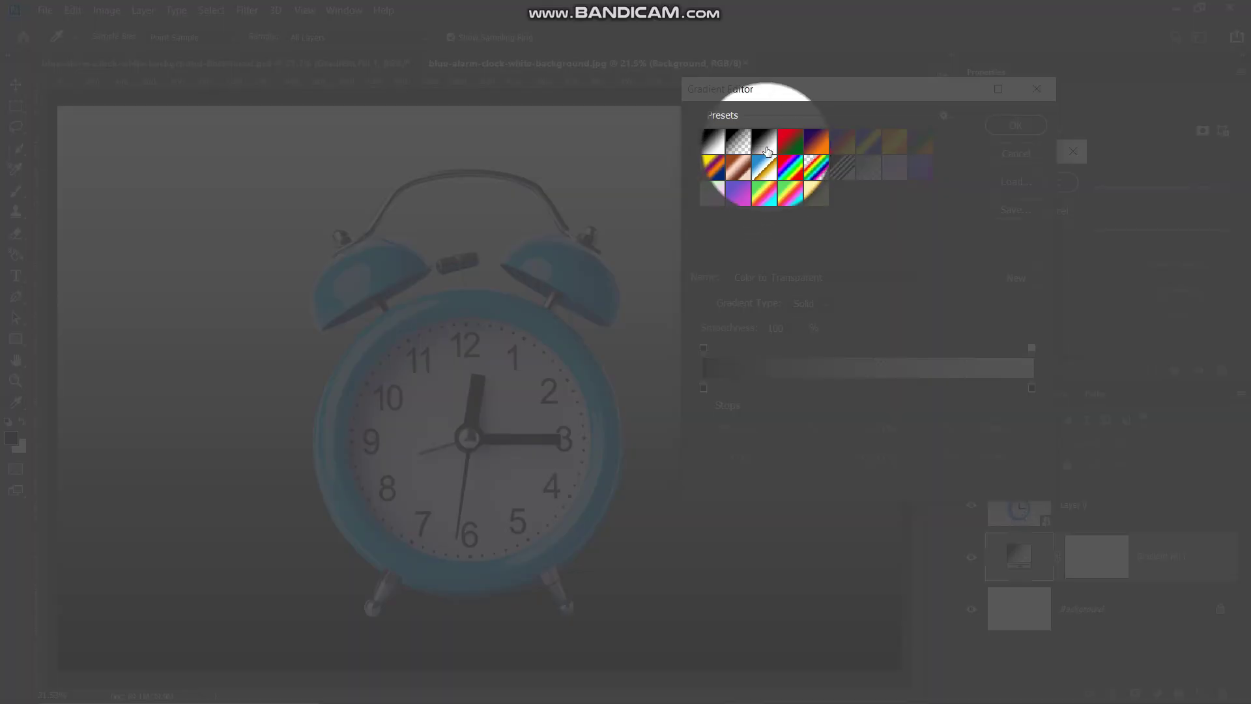
click(767, 151)
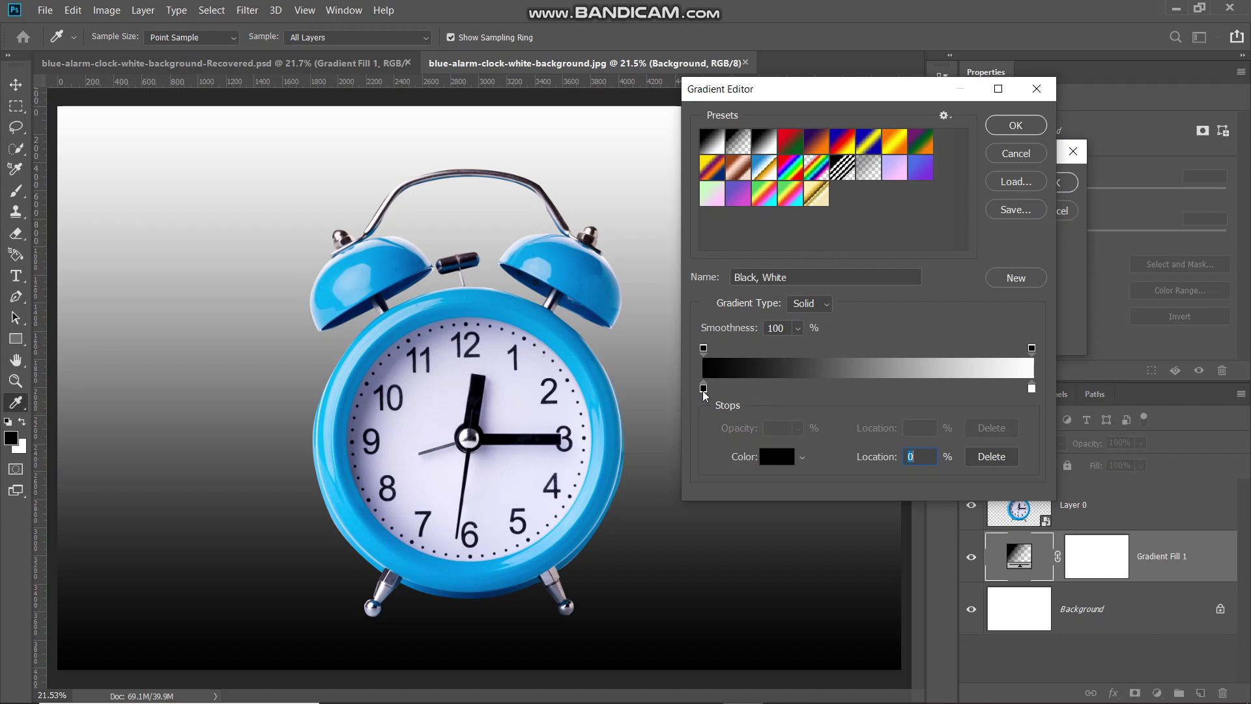
Place the gradient's black starting stop at 5% and set its color to white (ffffff).
click(704, 390)
text(5)
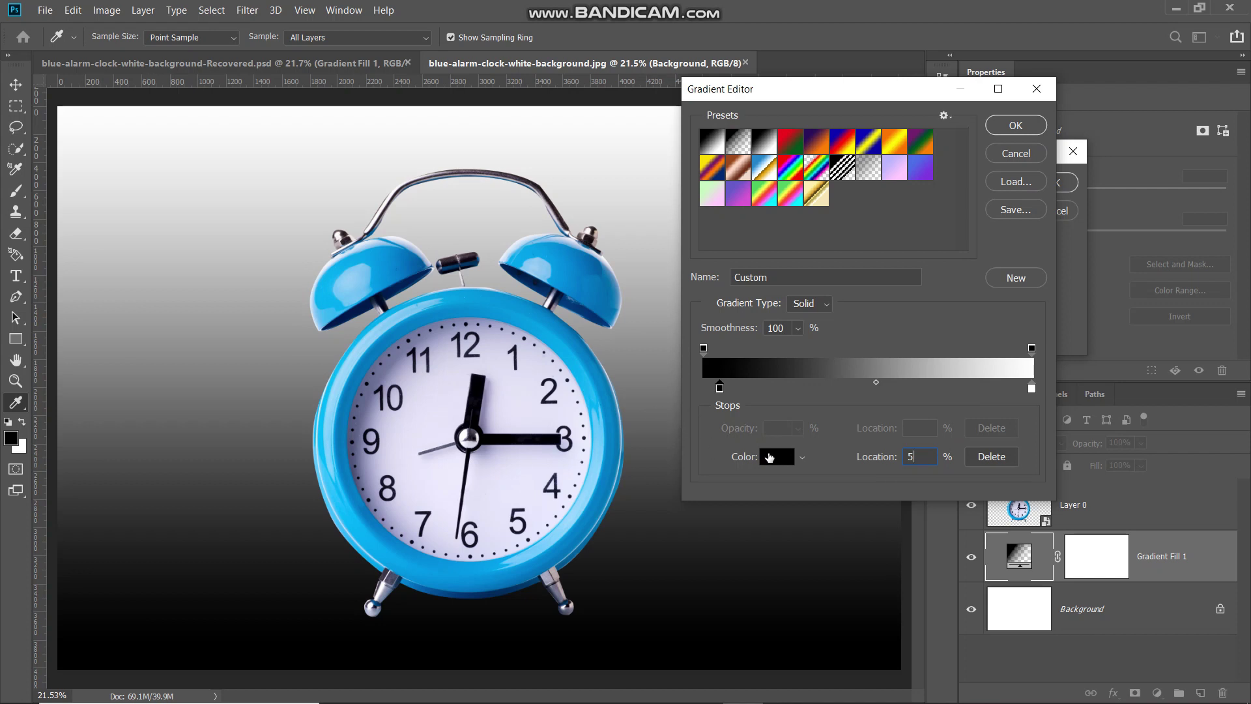
click(769, 458)
click(768, 256)
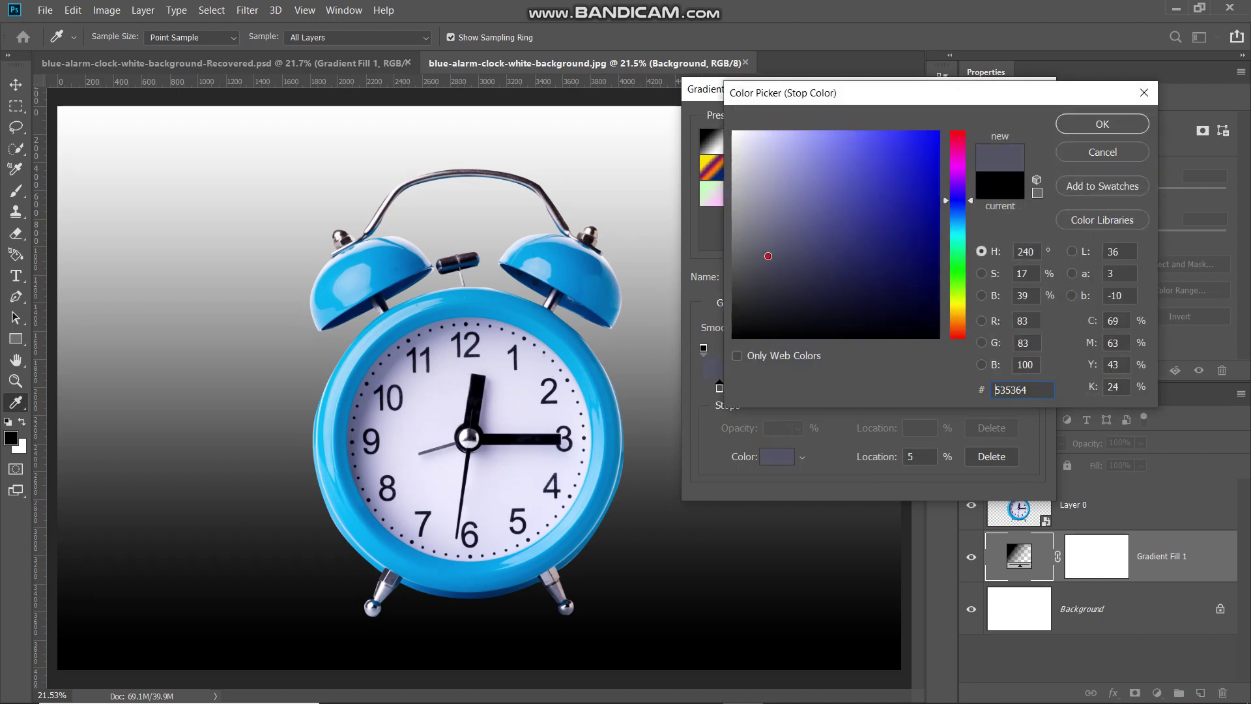
drag(769, 256, 702, 100)
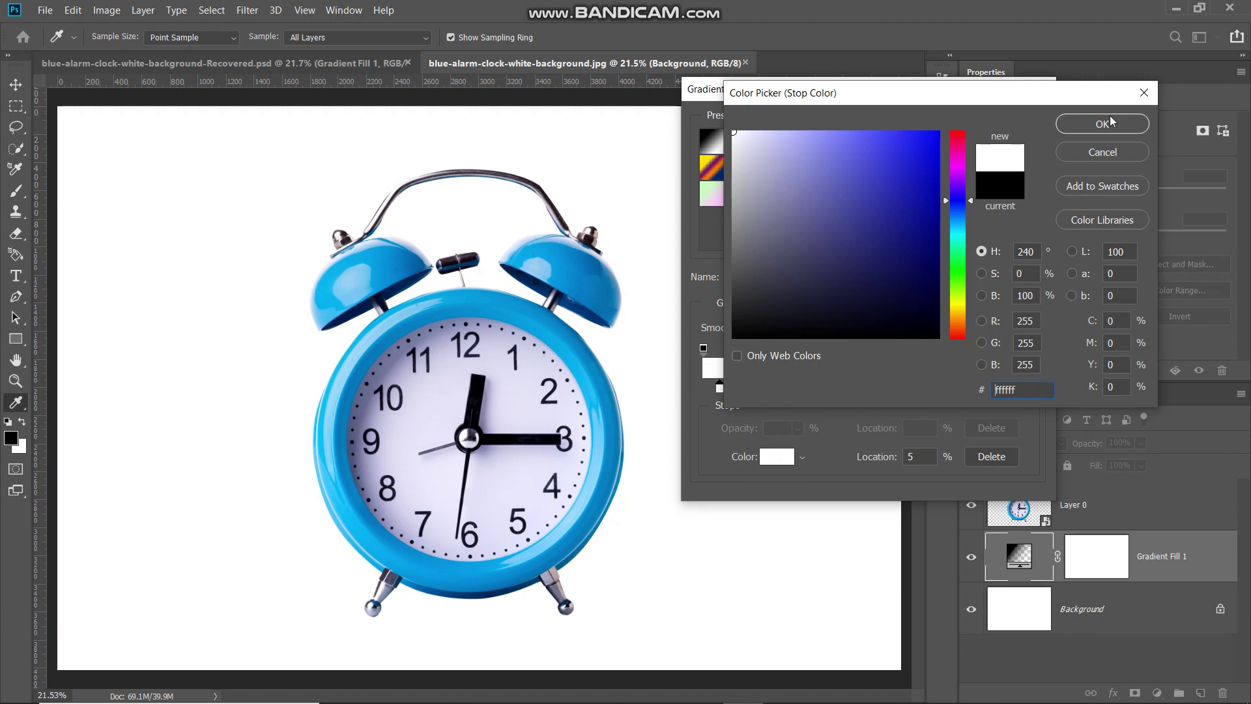
click(1102, 124)
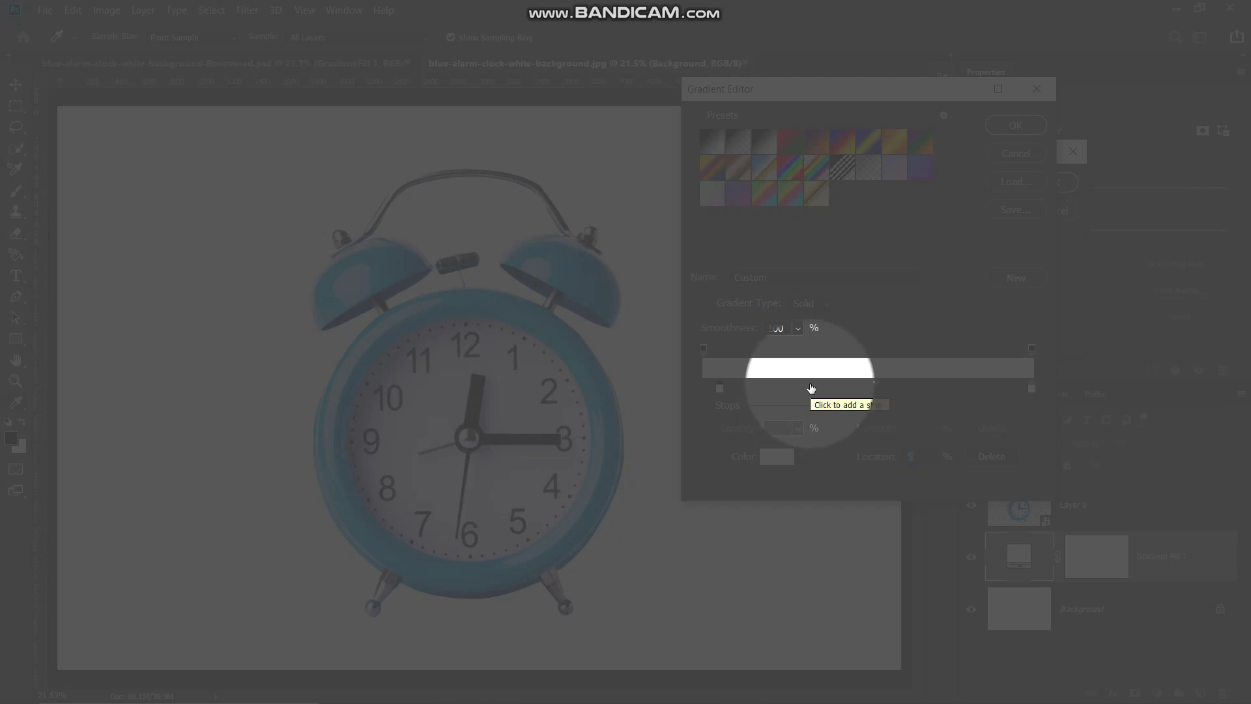
Add a gradient color stop at 33% and set its color to a1c6d7.
click(810, 388)
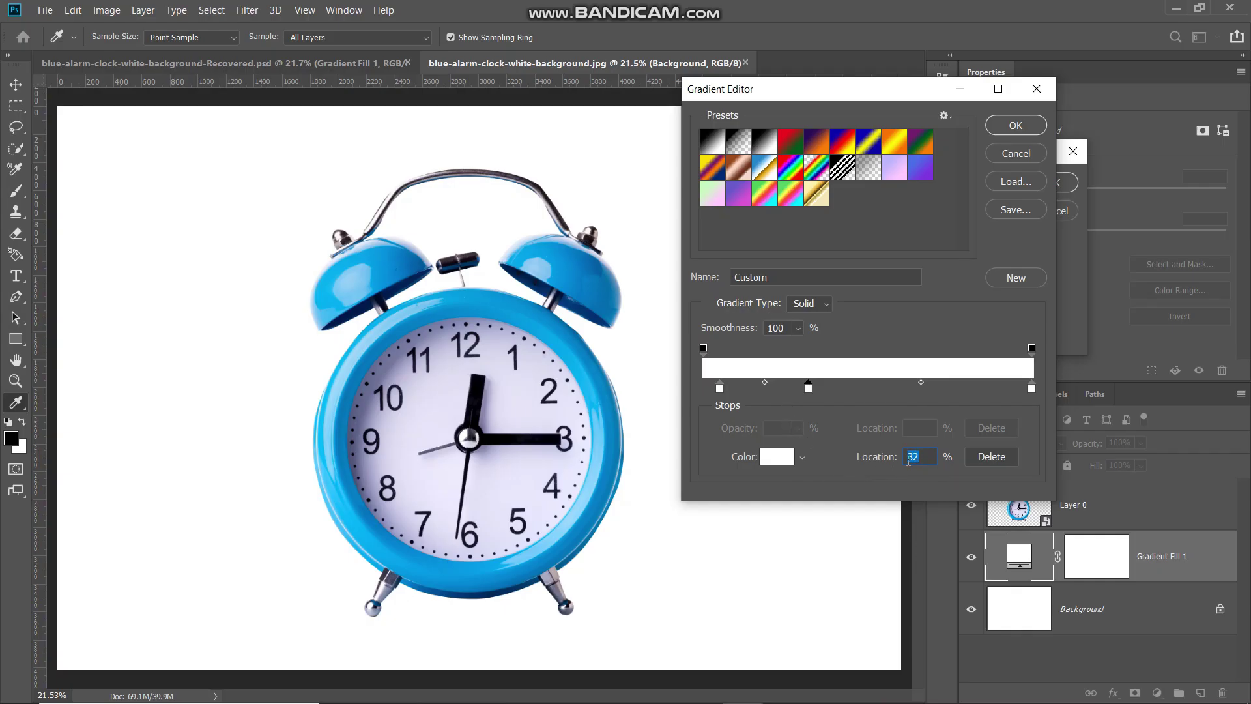
key(BackSpace)
text(3)
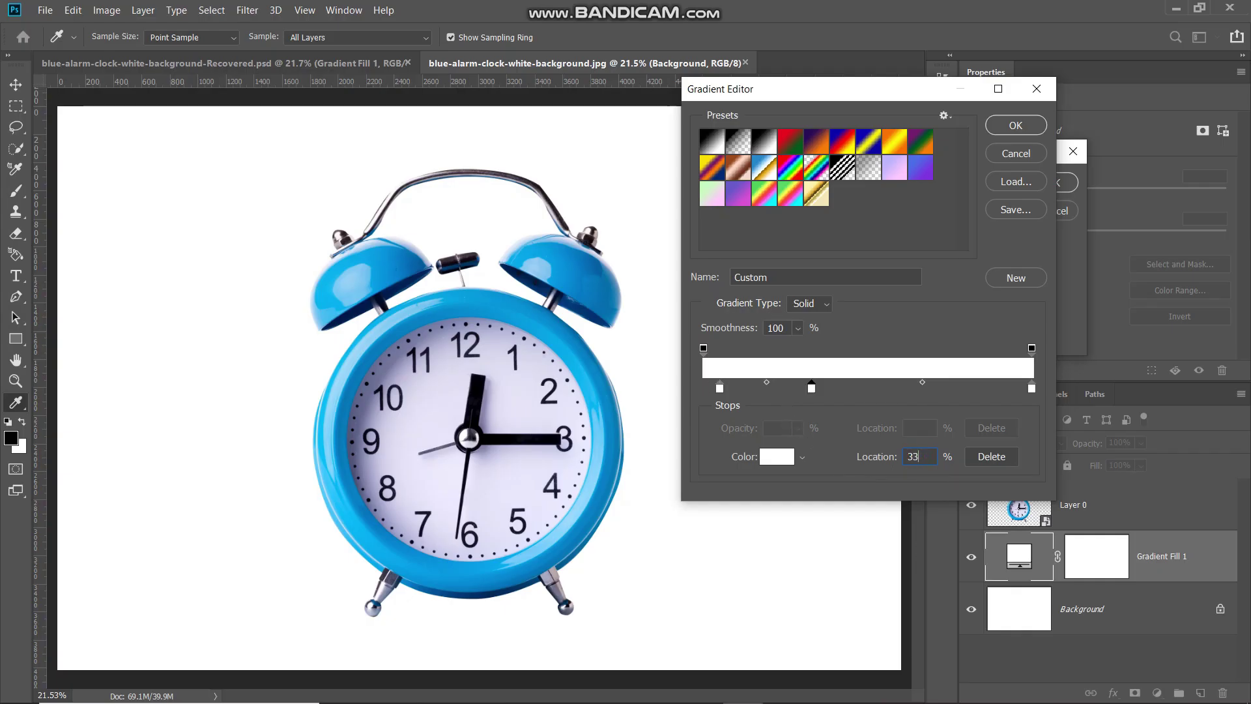
click(774, 460)
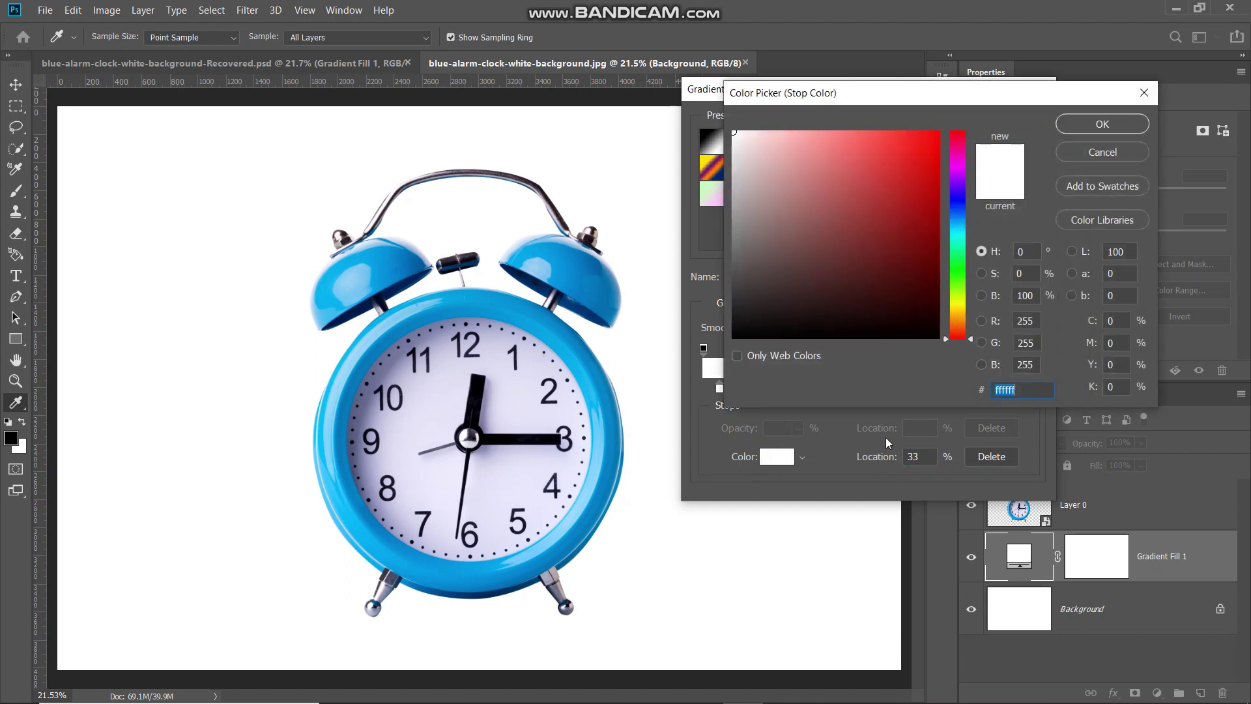
text(a1)
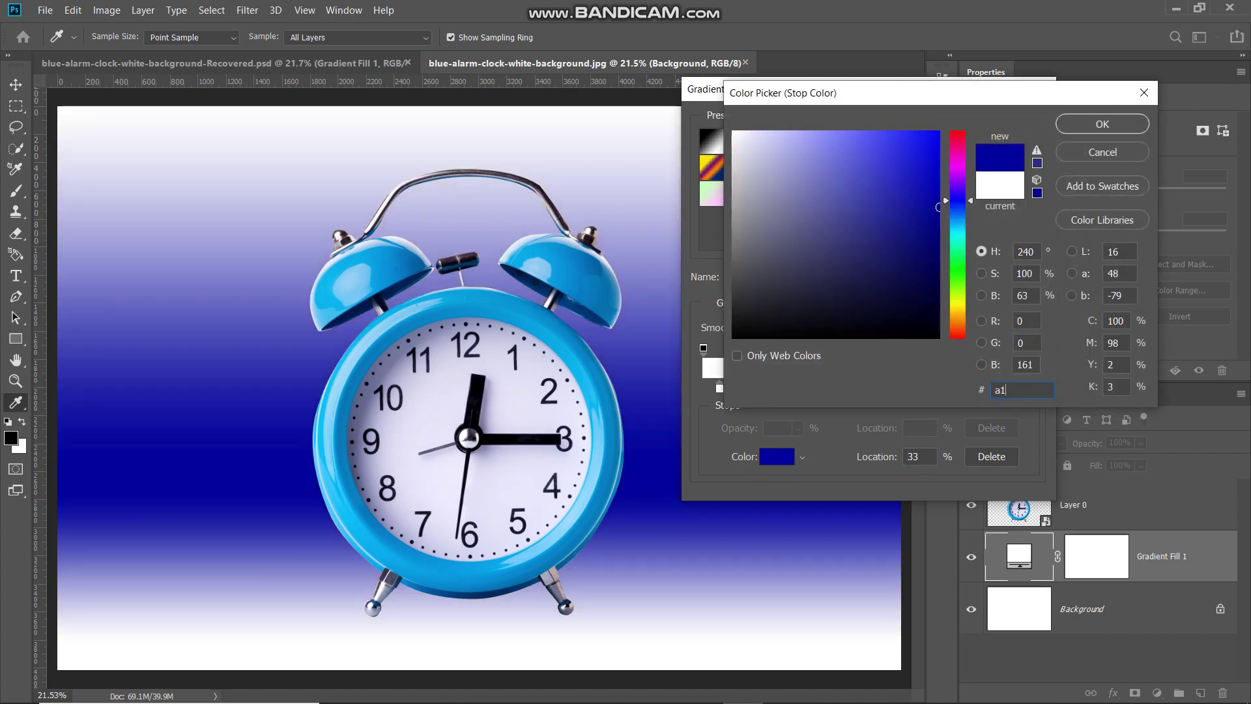
text(c6d7)
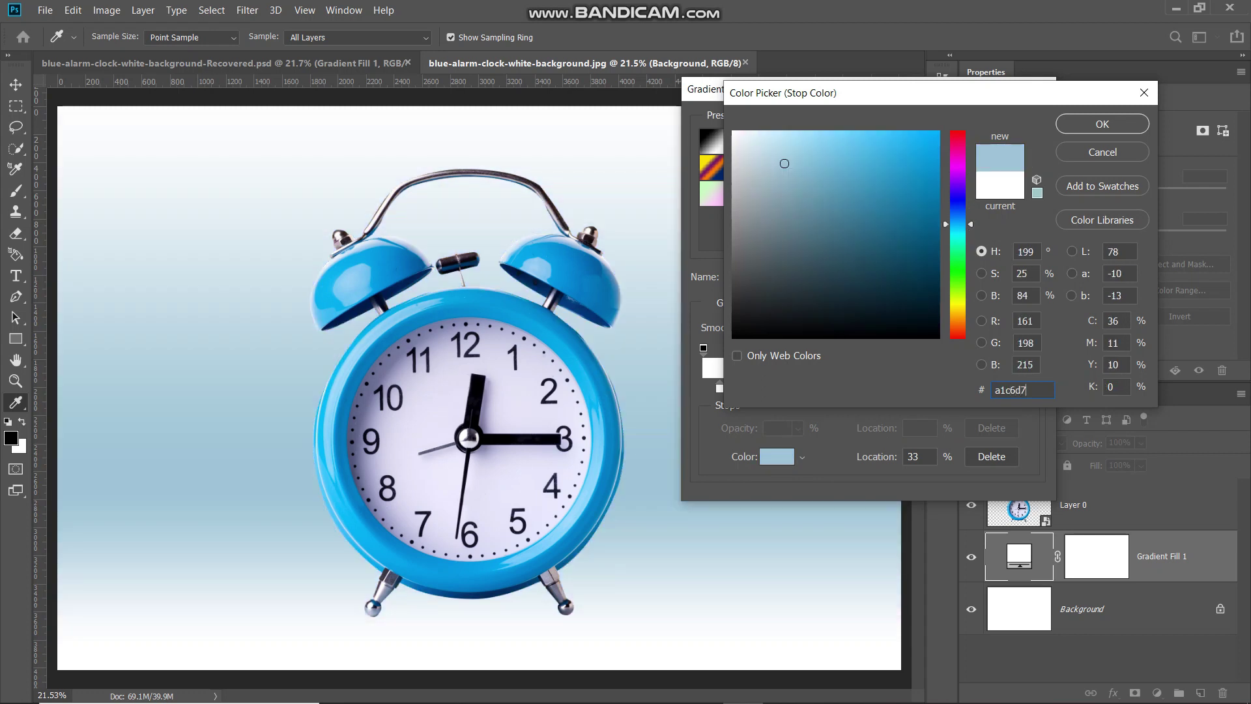
click(1129, 133)
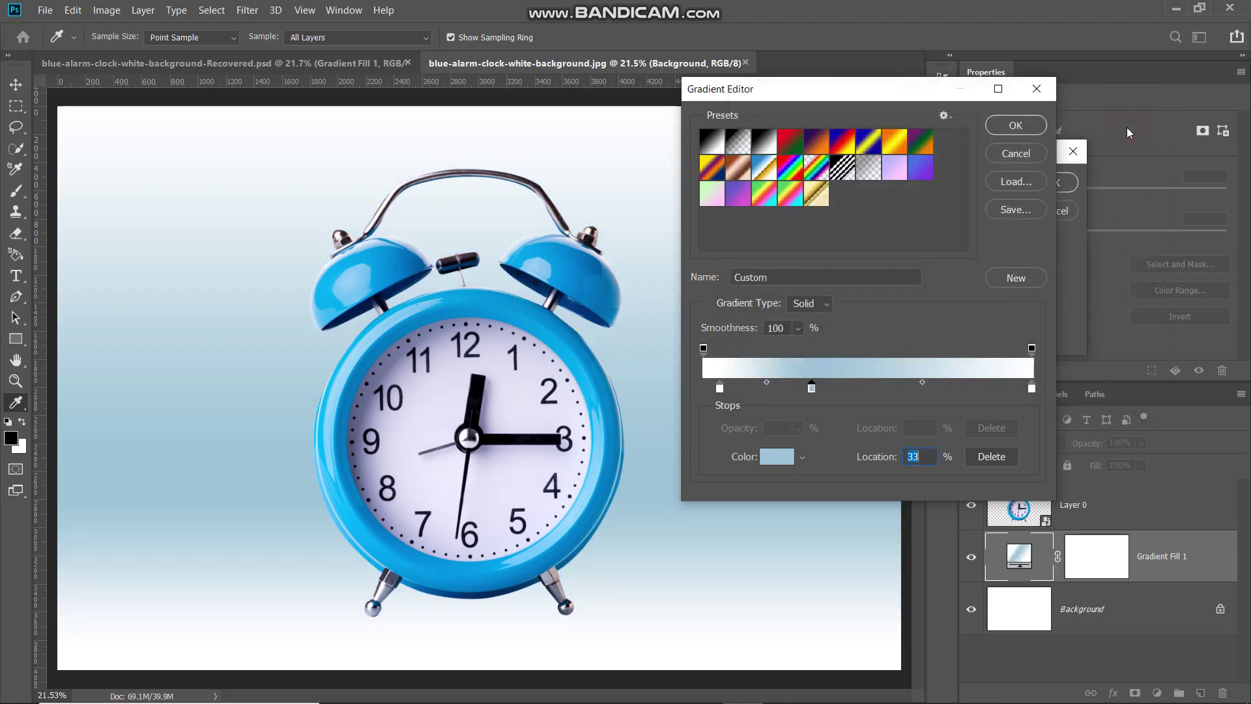
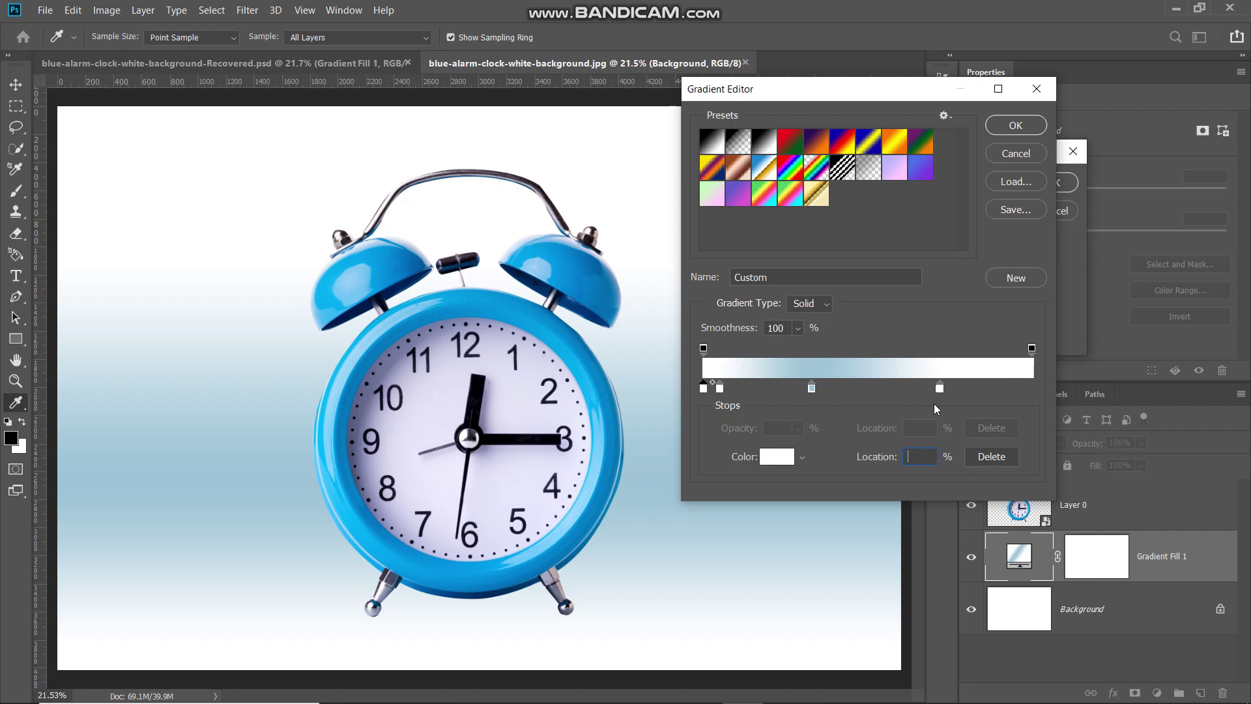
Set the color of the gradient's last stop, at 98%, to a6c5d7.
click(771, 460)
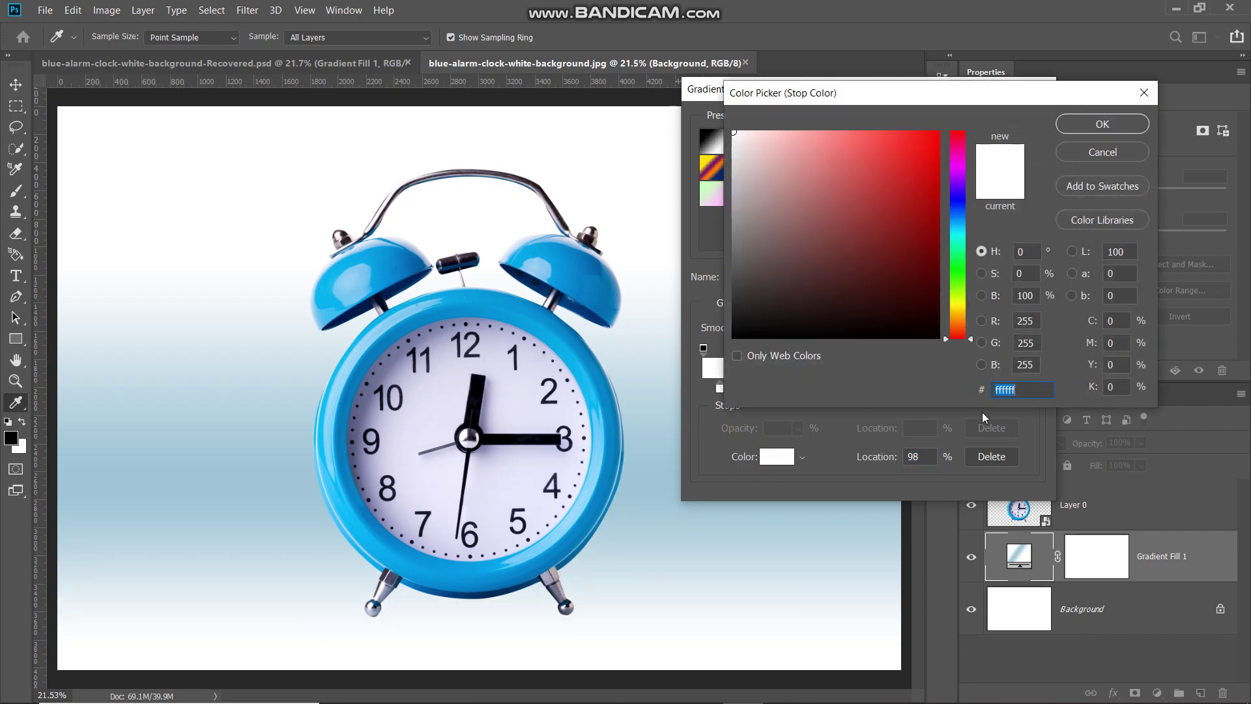
text(a6)
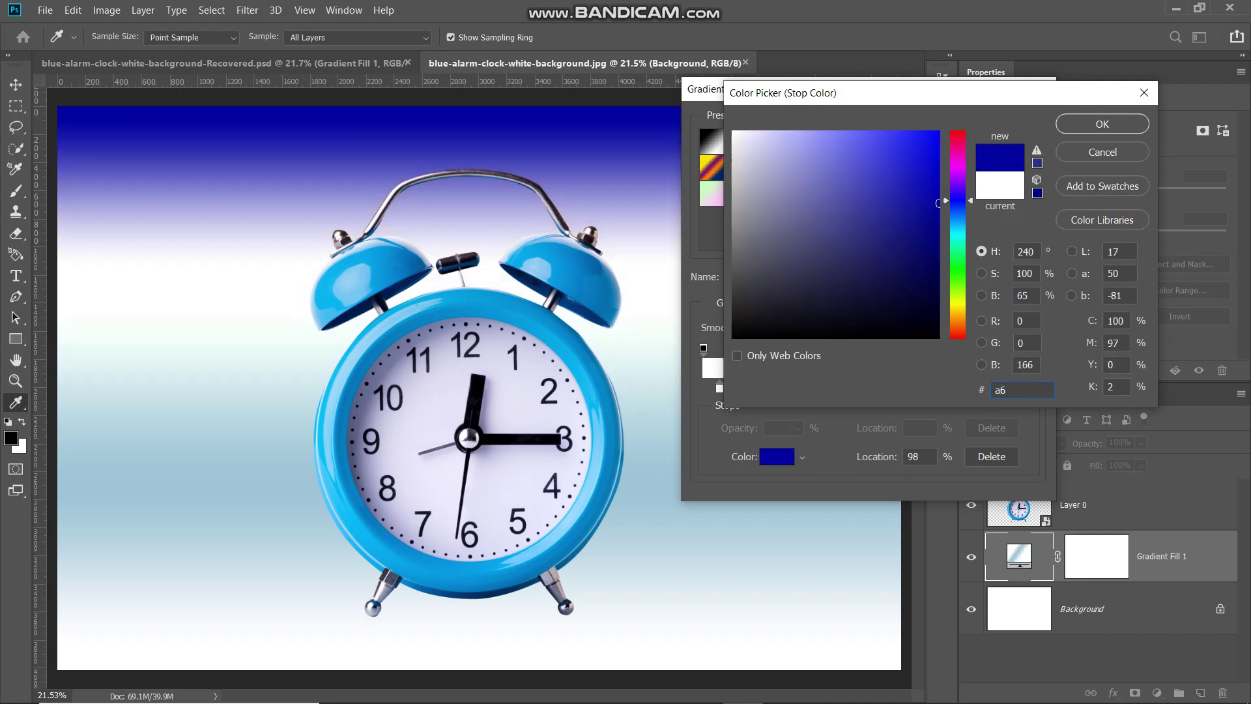
text(c5d7)
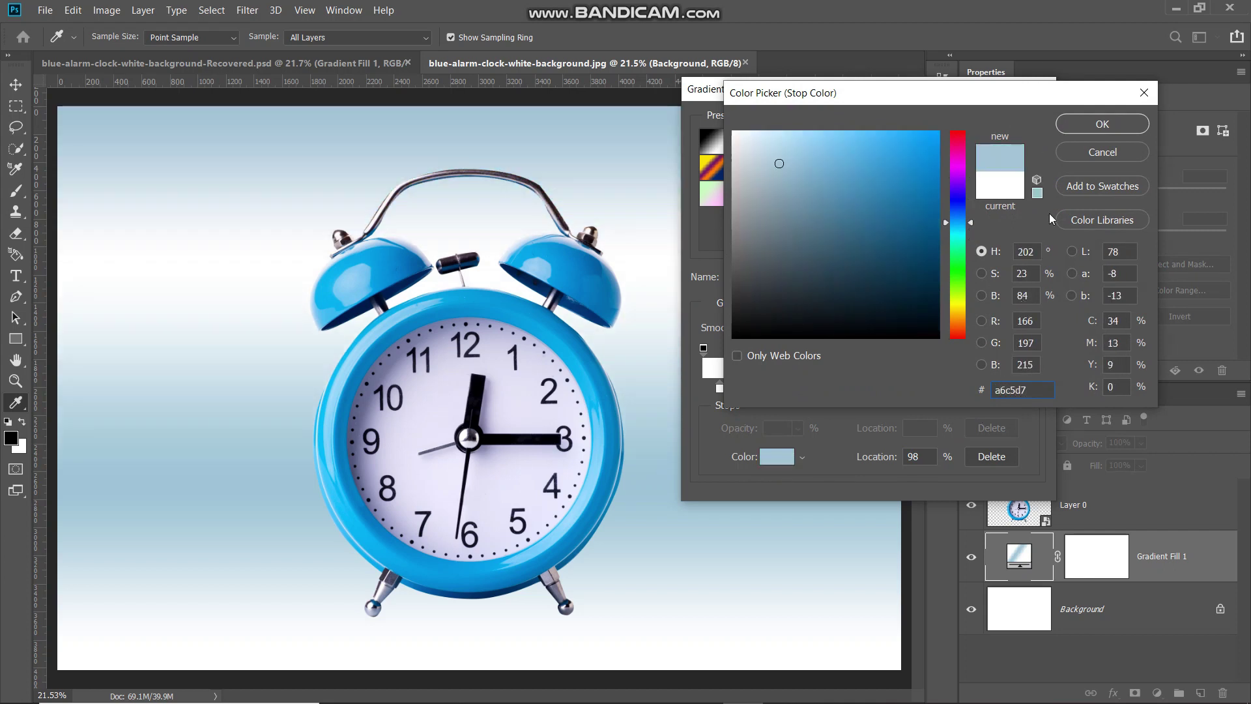
click(1116, 123)
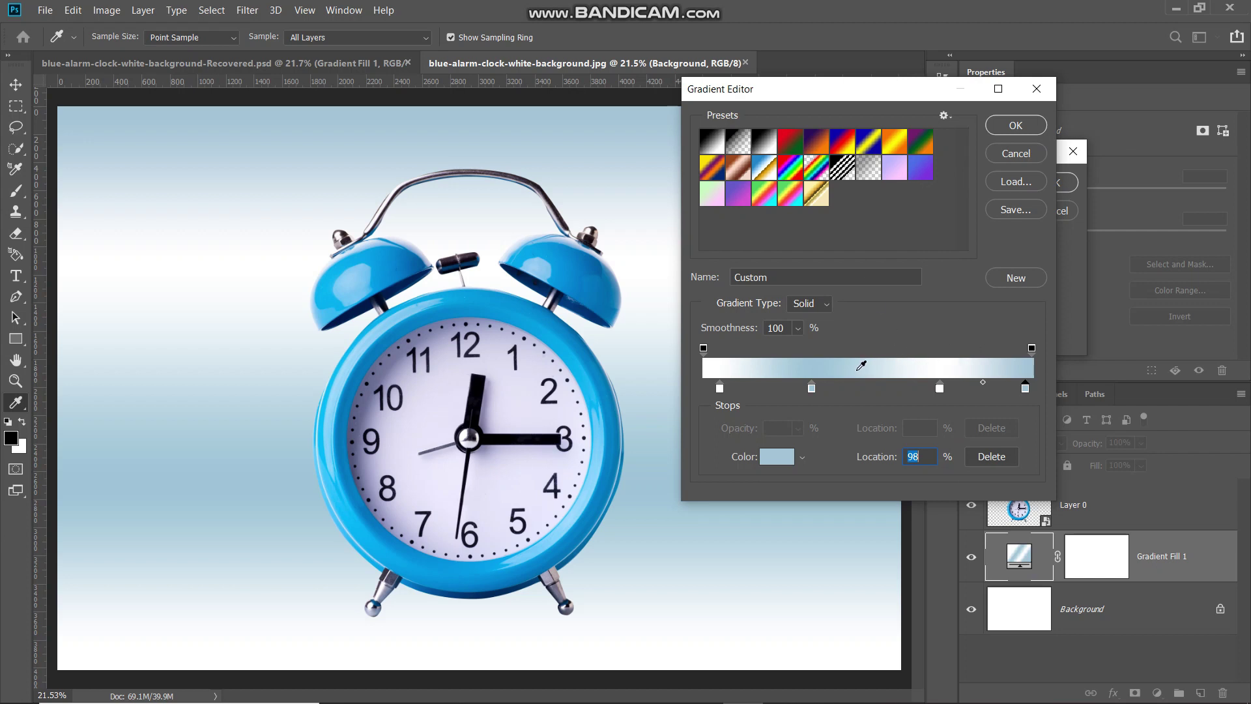
Set the midpoint after the 33% blue stop to 8% and accept the edited gradient.
click(812, 389)
click(876, 383)
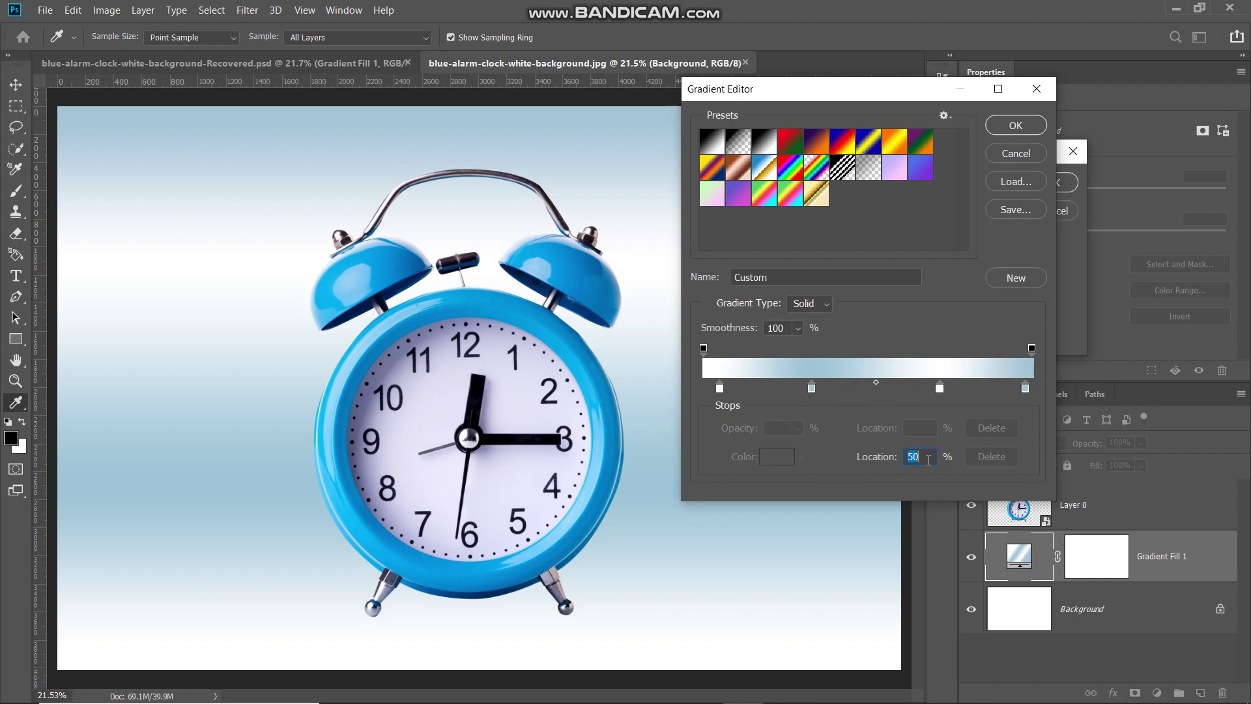
text(8)
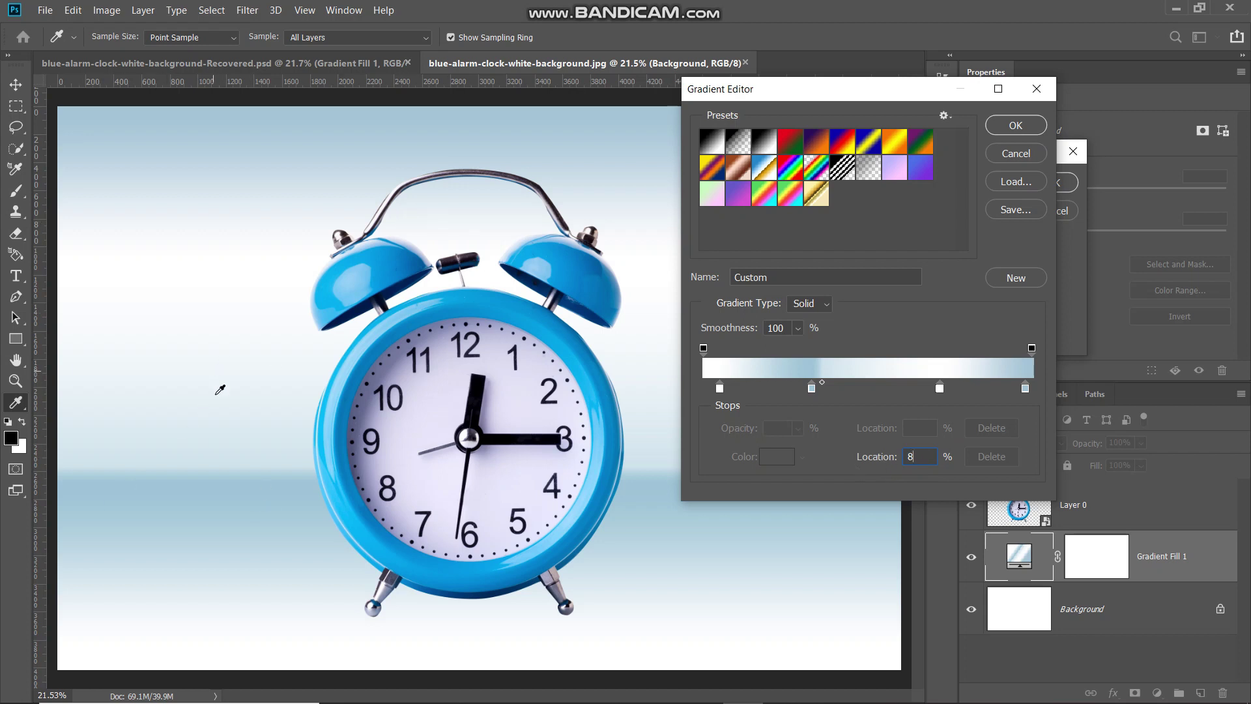
click(1015, 126)
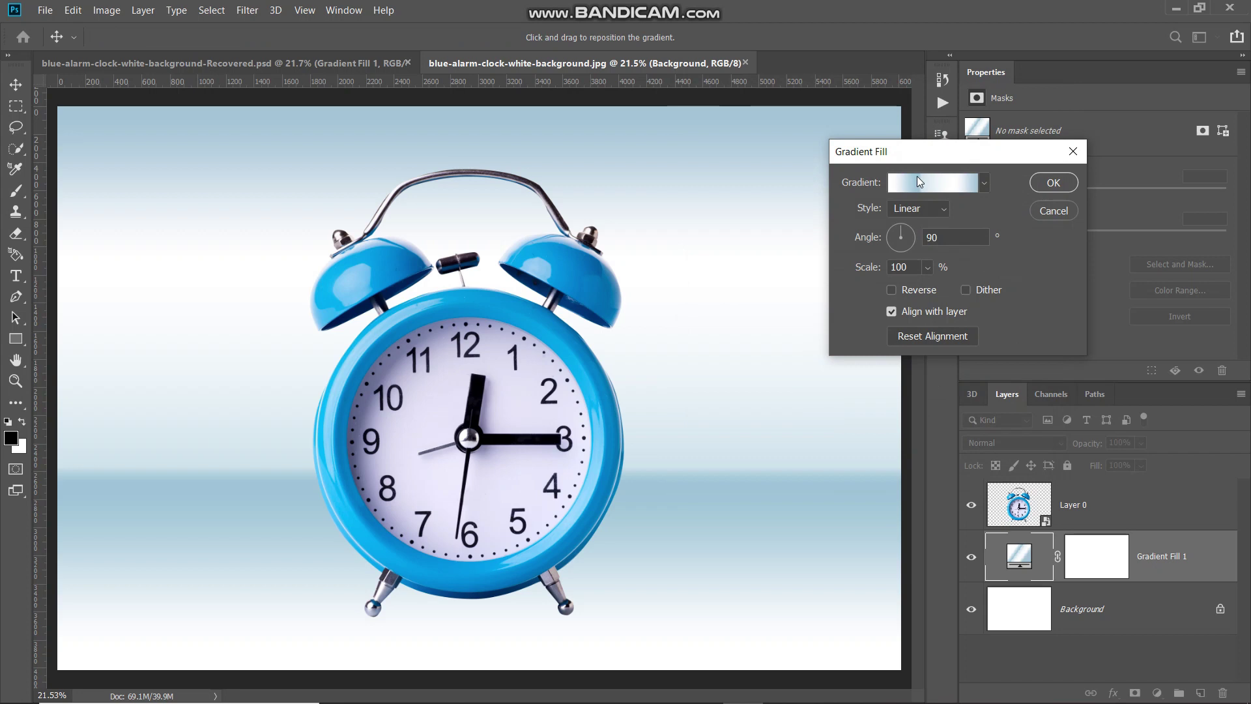
Apply the gradient fill with Linear style, 90° angle and 100% scale, and reduce the fill layer's opacity.
click(899, 210)
click(900, 226)
click(919, 266)
click(1052, 184)
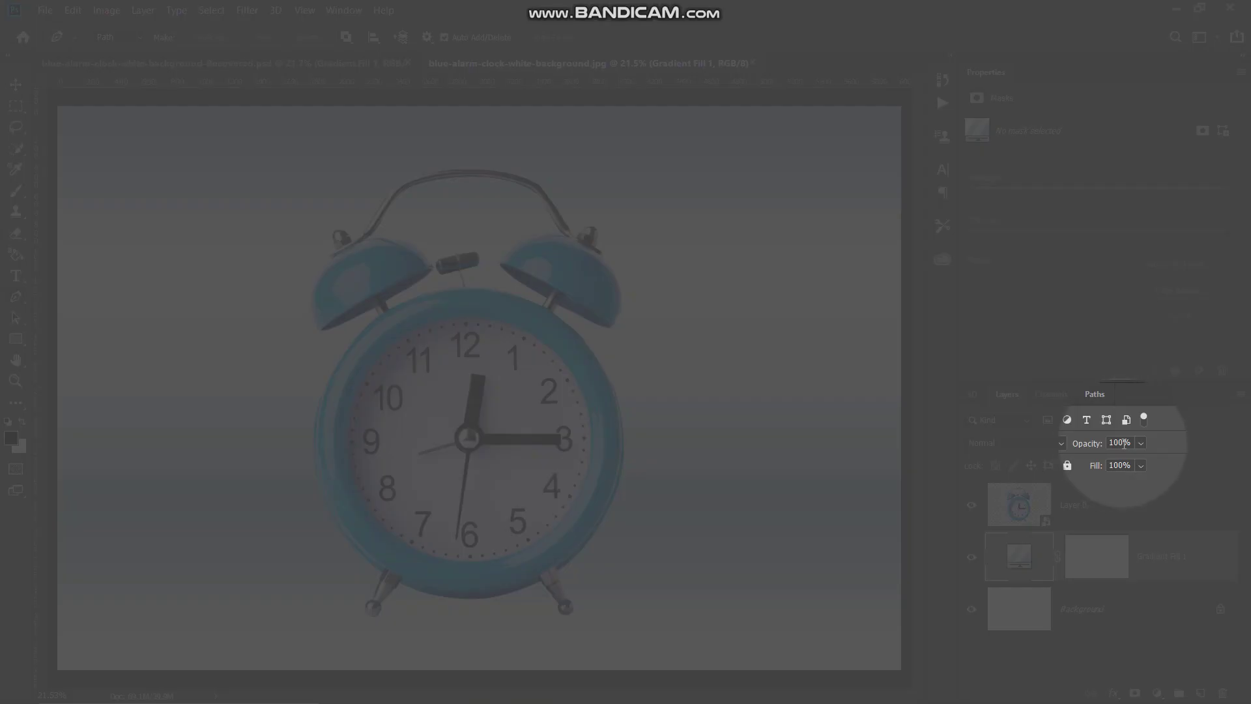
key(BackSpace)
key(BackSpace)
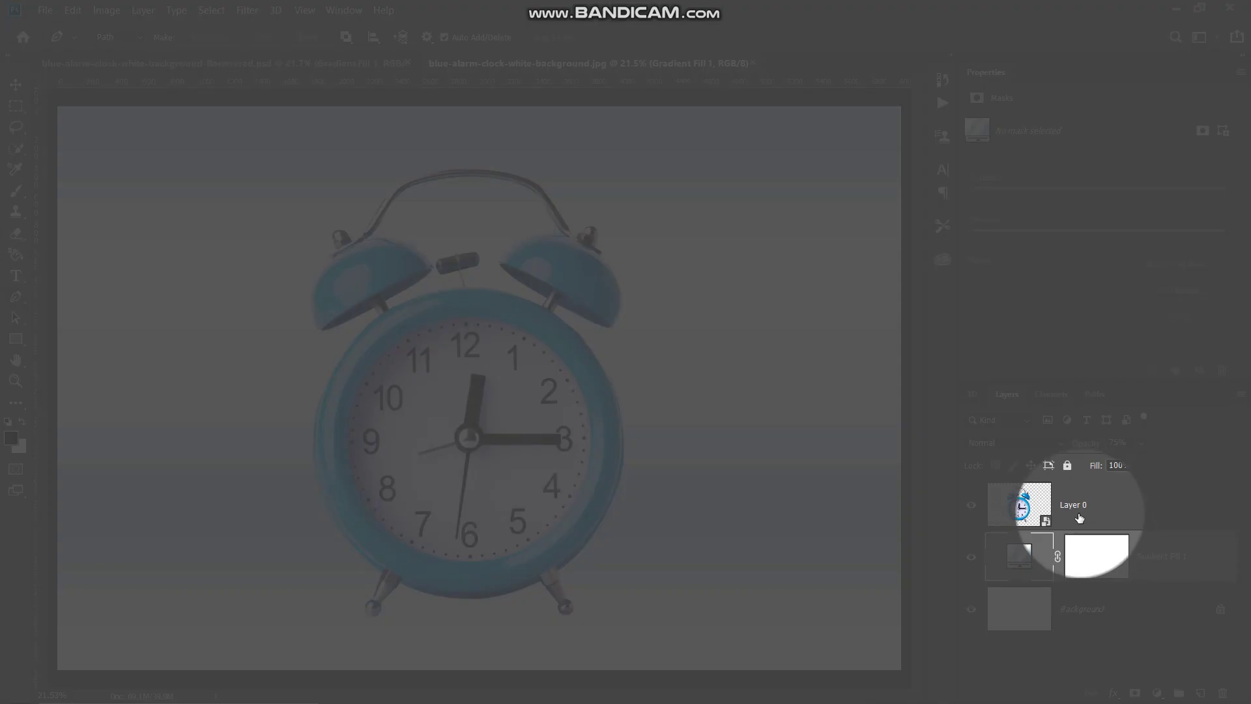
Scale the clock layer to about 74% and center it horizontally on the Background layer using Move tool alignment.
click(1079, 518)
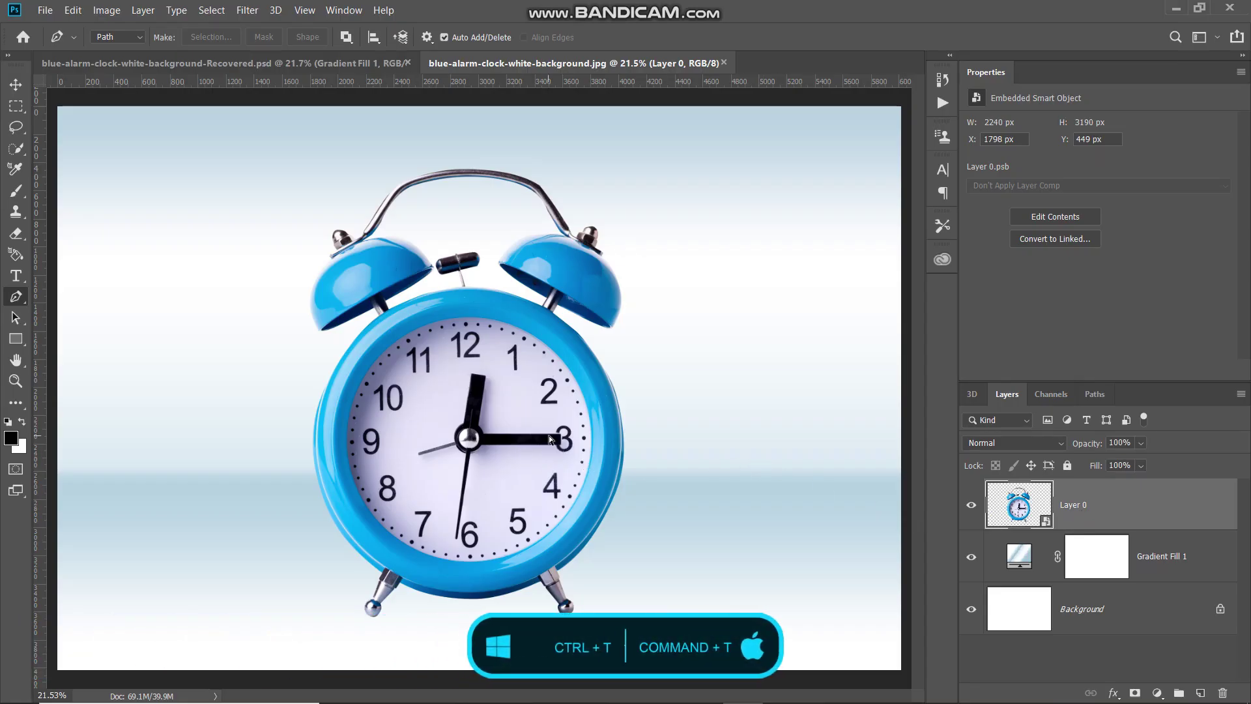
key(ctrl+t)
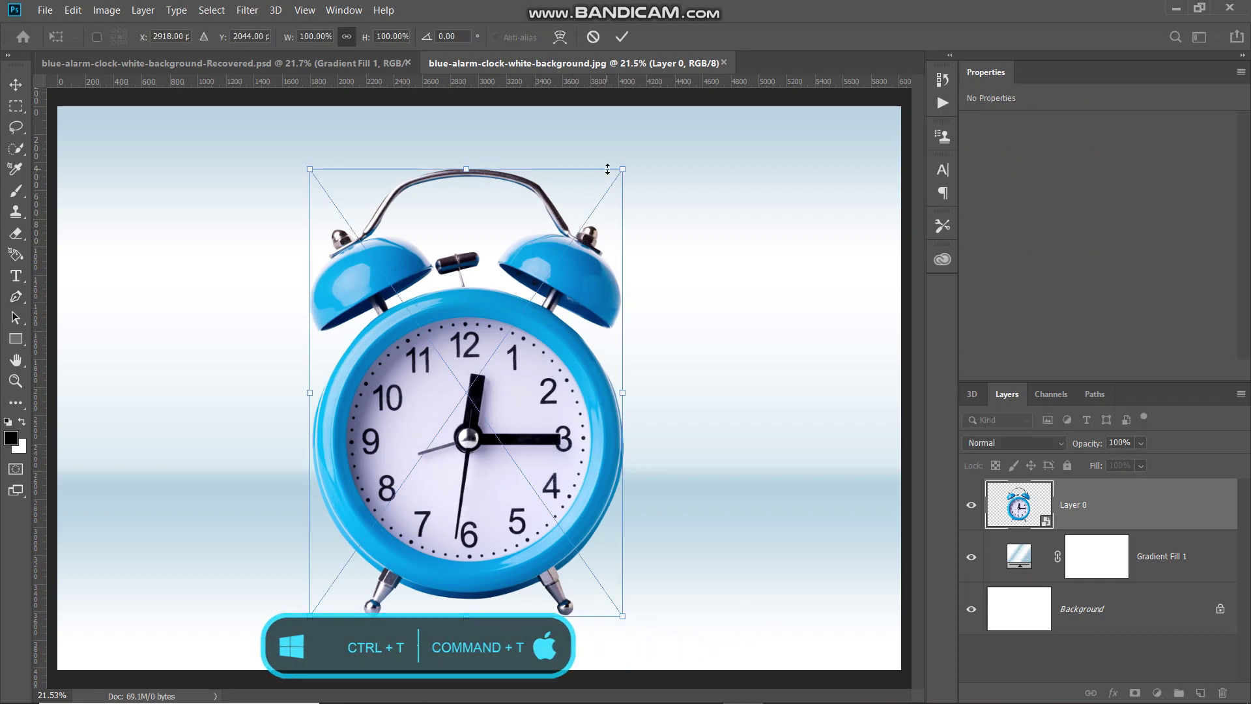
drag(624, 168, 527, 311)
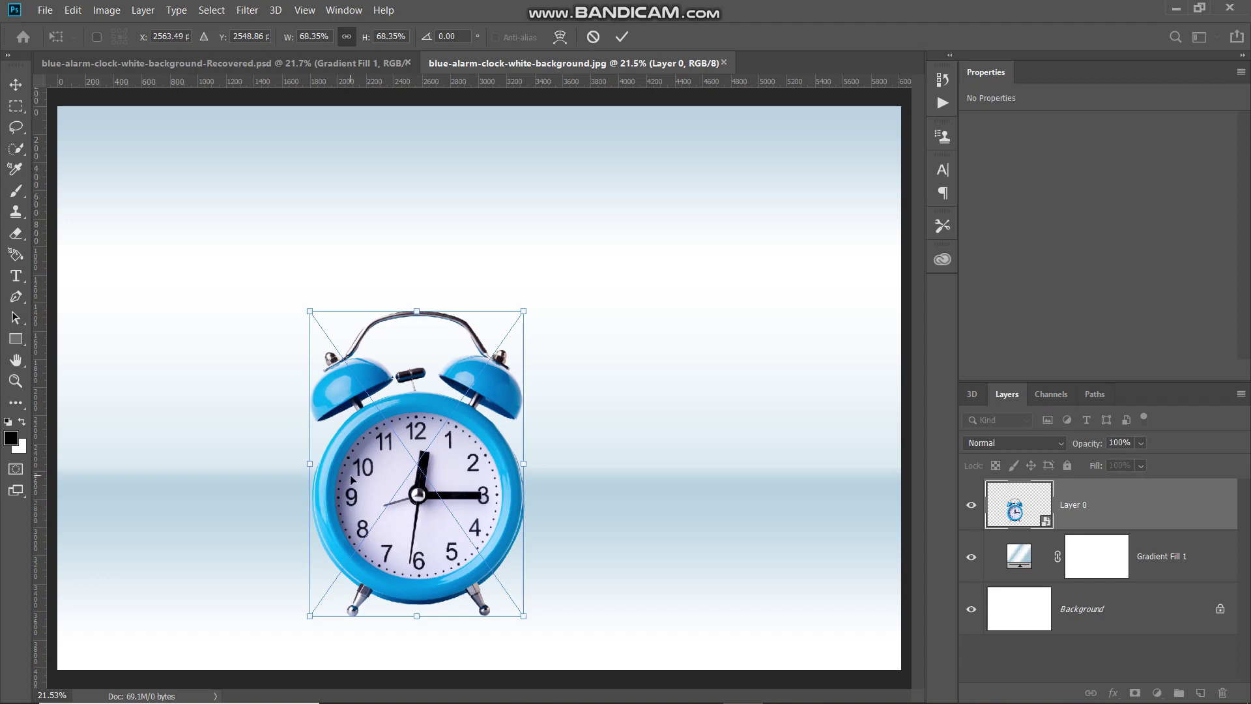
drag(350, 479, 412, 373)
drag(586, 206, 603, 181)
drag(442, 373, 468, 381)
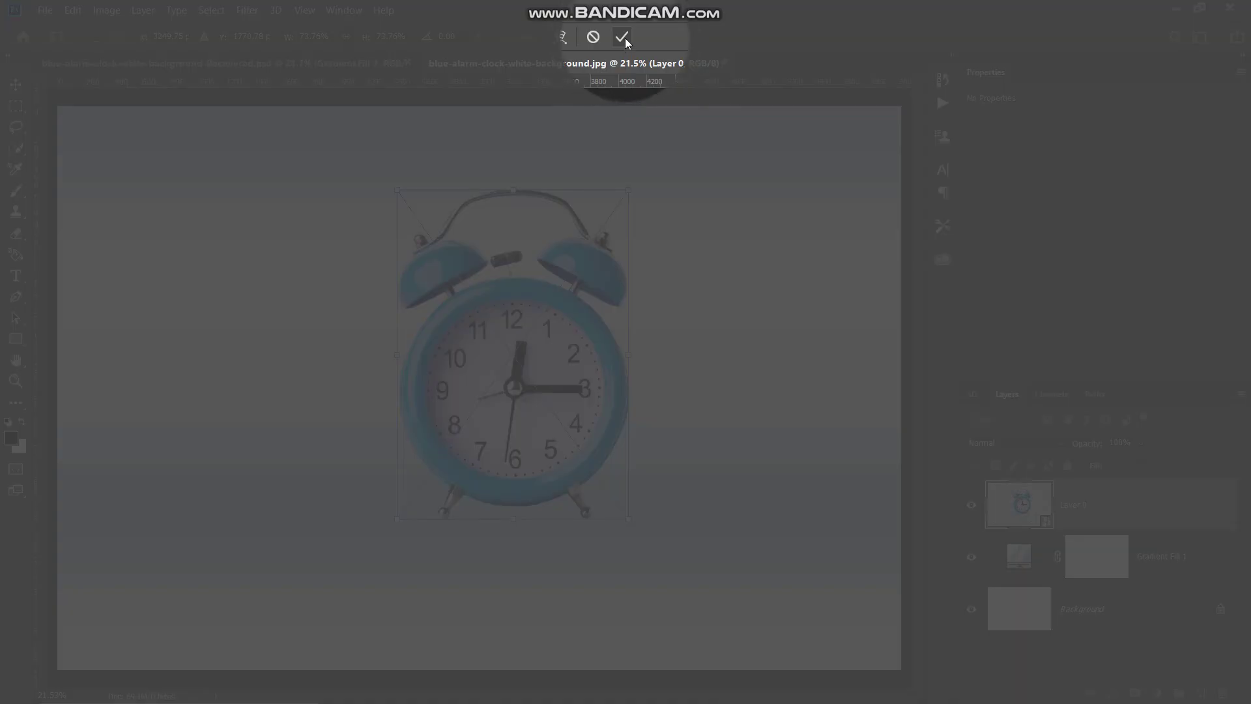
click(623, 37)
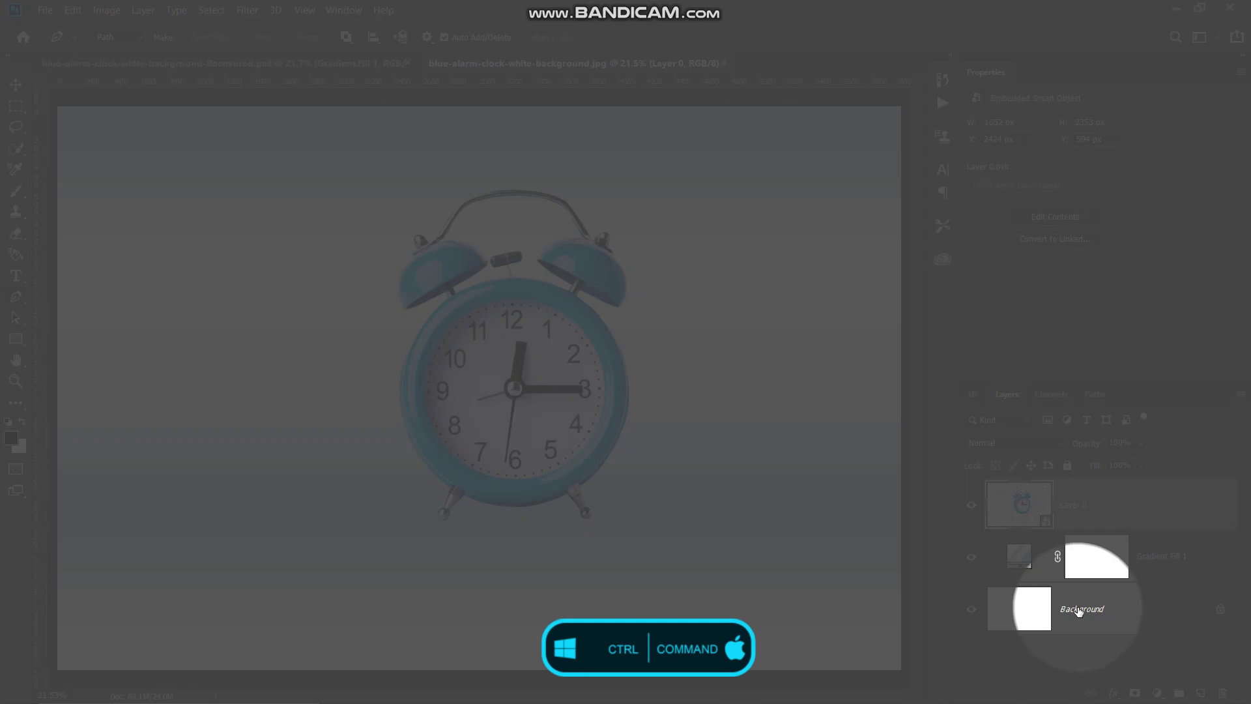
ctrl+click(1079, 610)
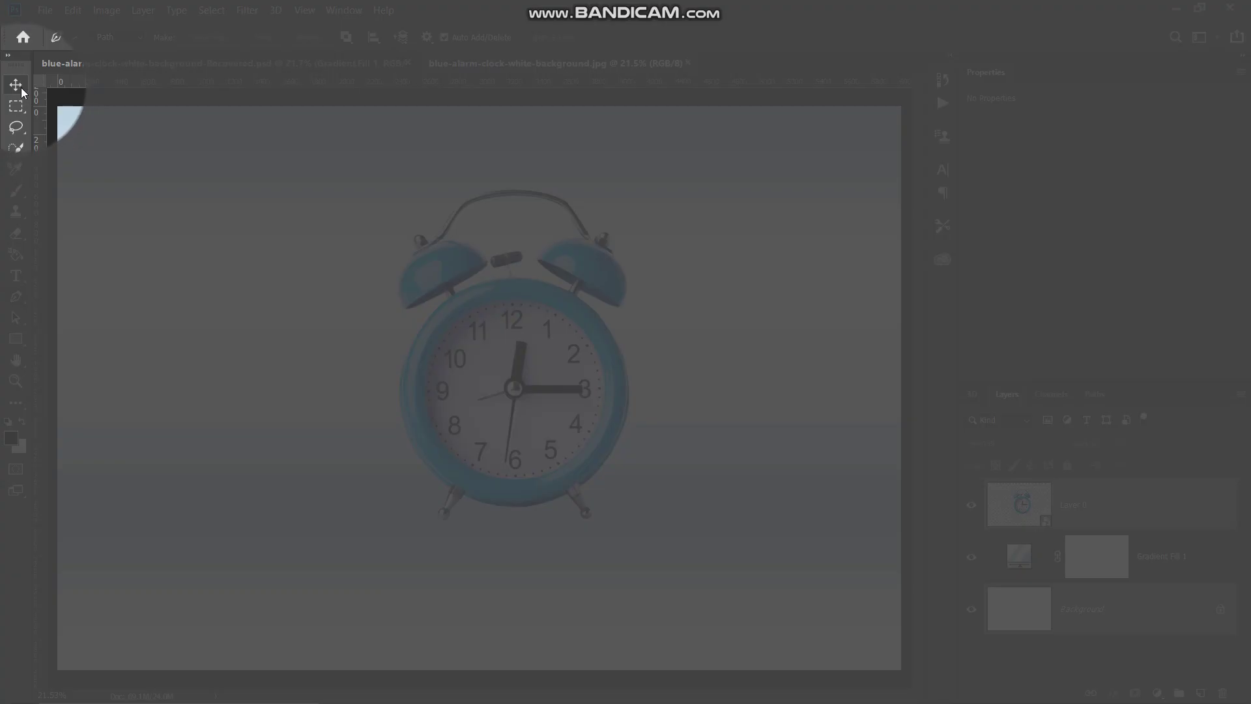
click(21, 89)
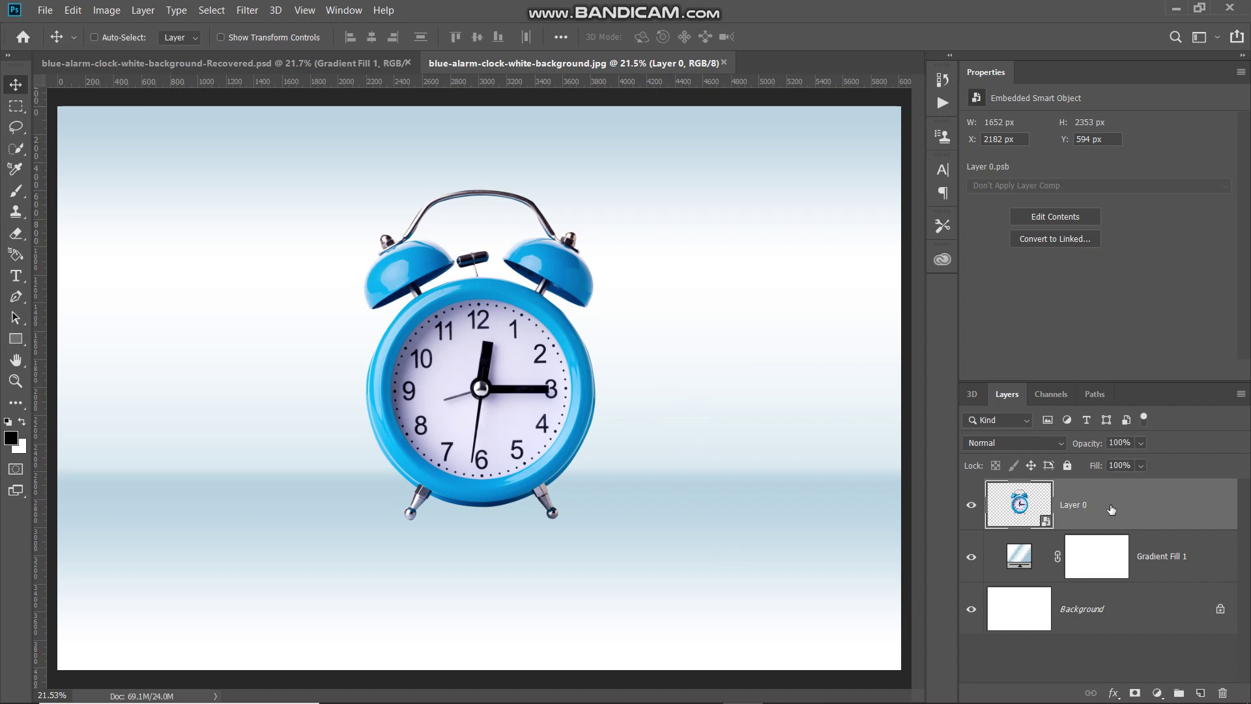
Duplicate the clock layer and place the copy directly beneath the original in the layer order.
key(ctrl)
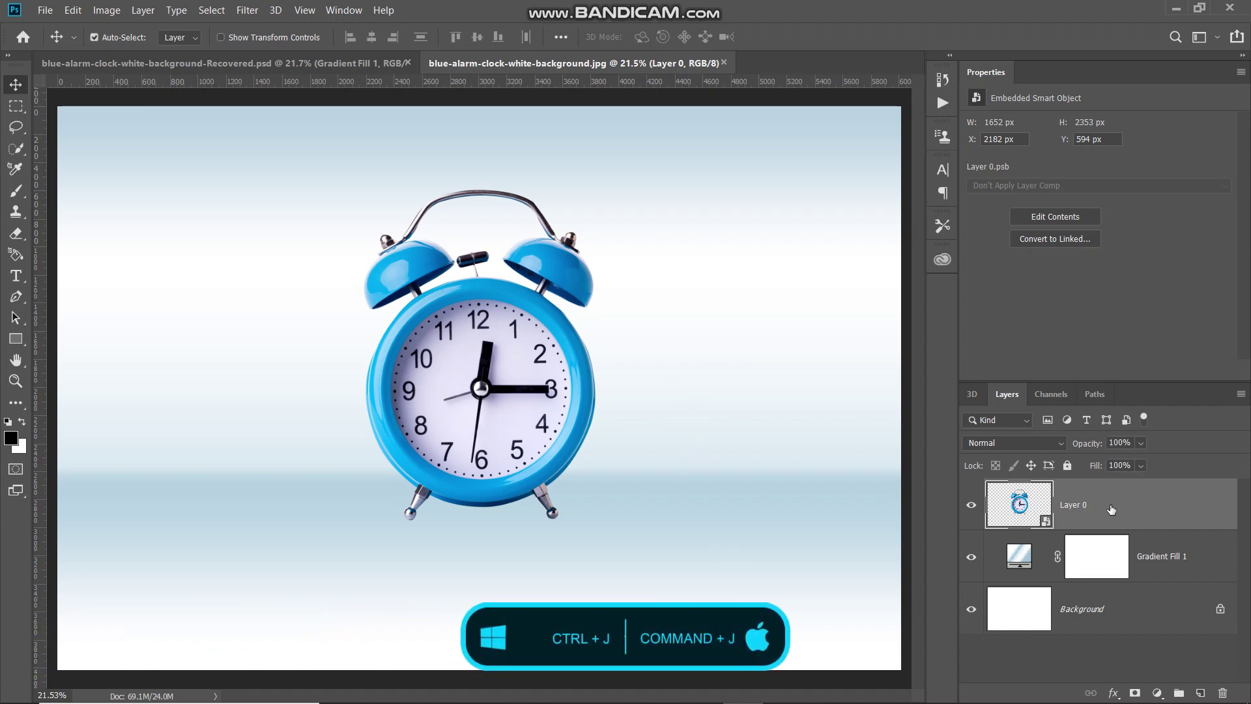
key(ctrl+j)
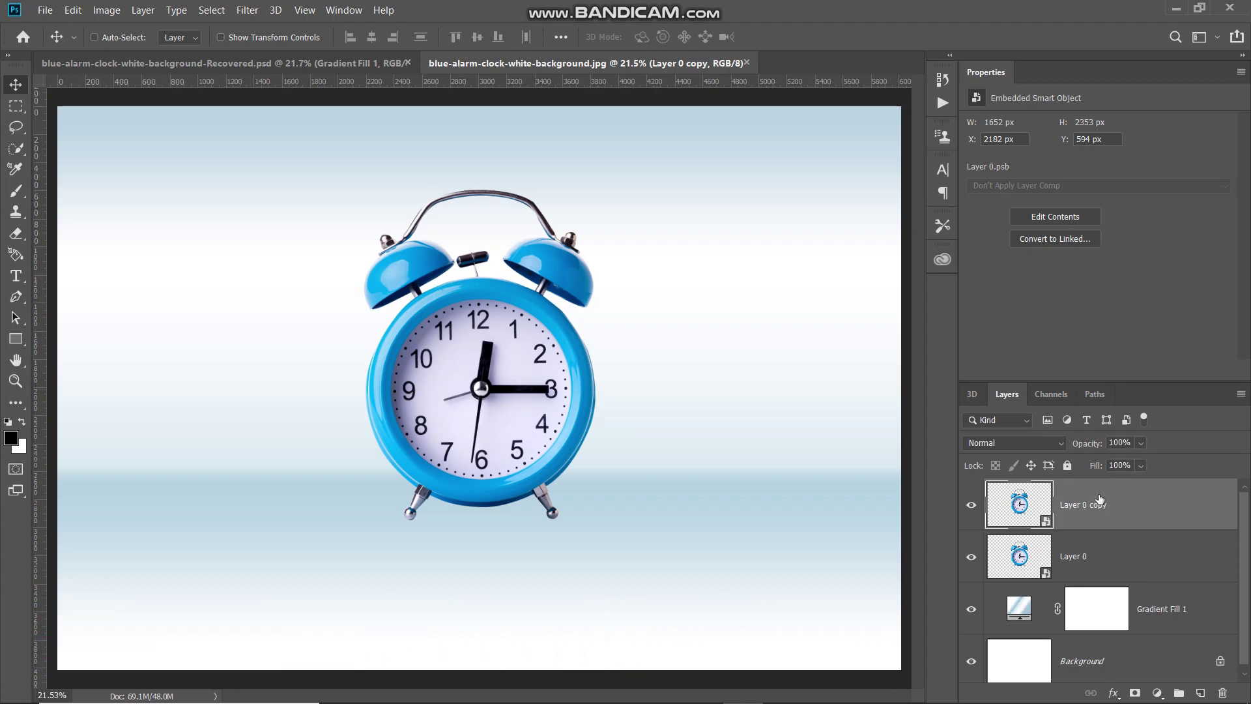
drag(1099, 500, 1104, 574)
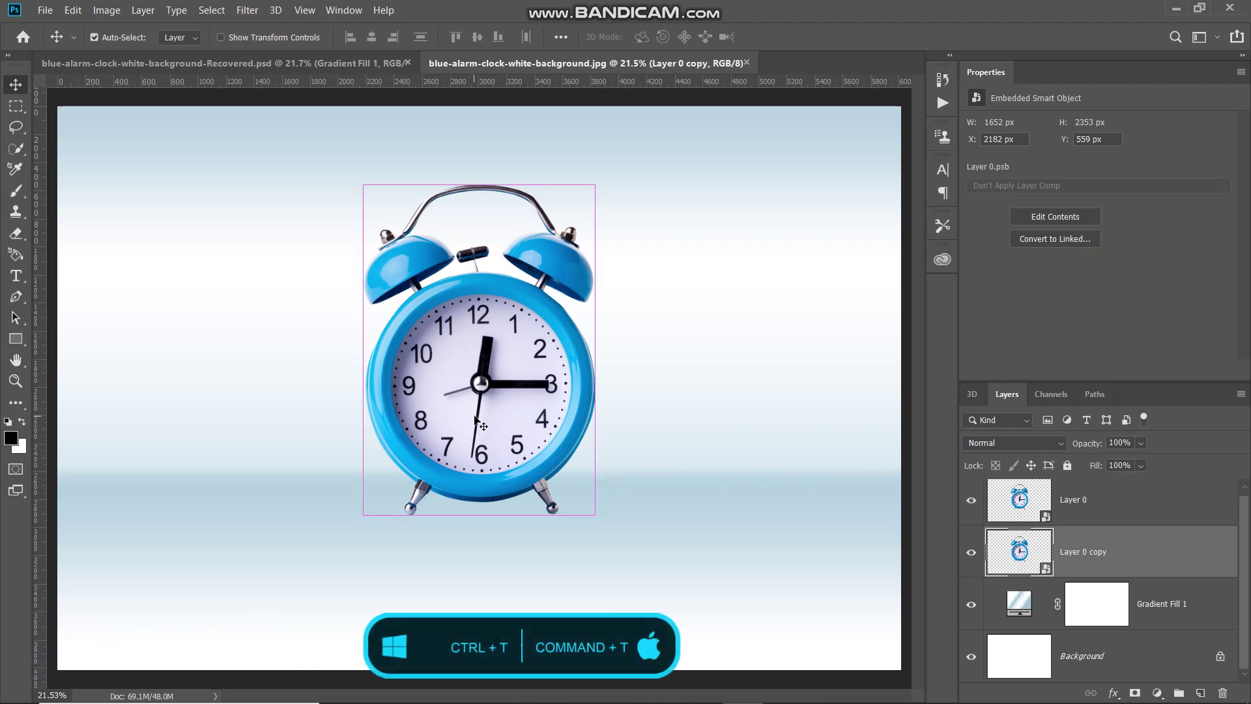
Flip the clock copy vertically and move it straight down so its feet meet the original clock's feet.
key(ctrl+t)
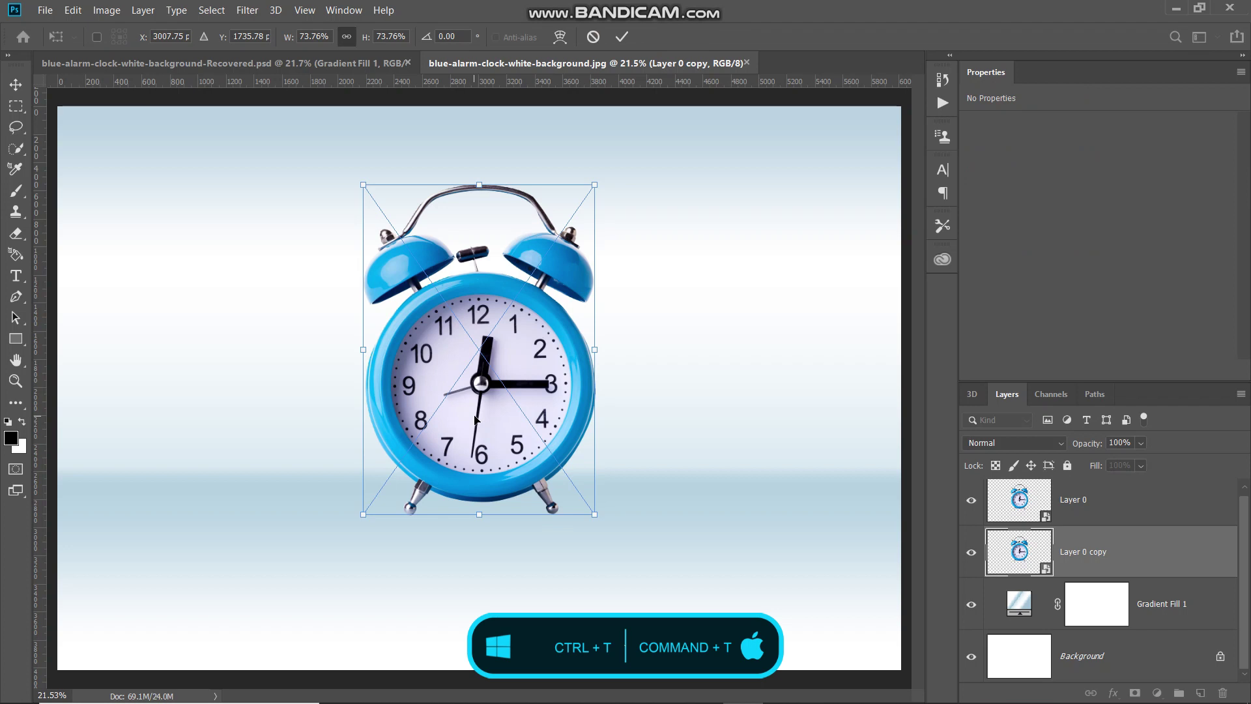
right_click(461, 228)
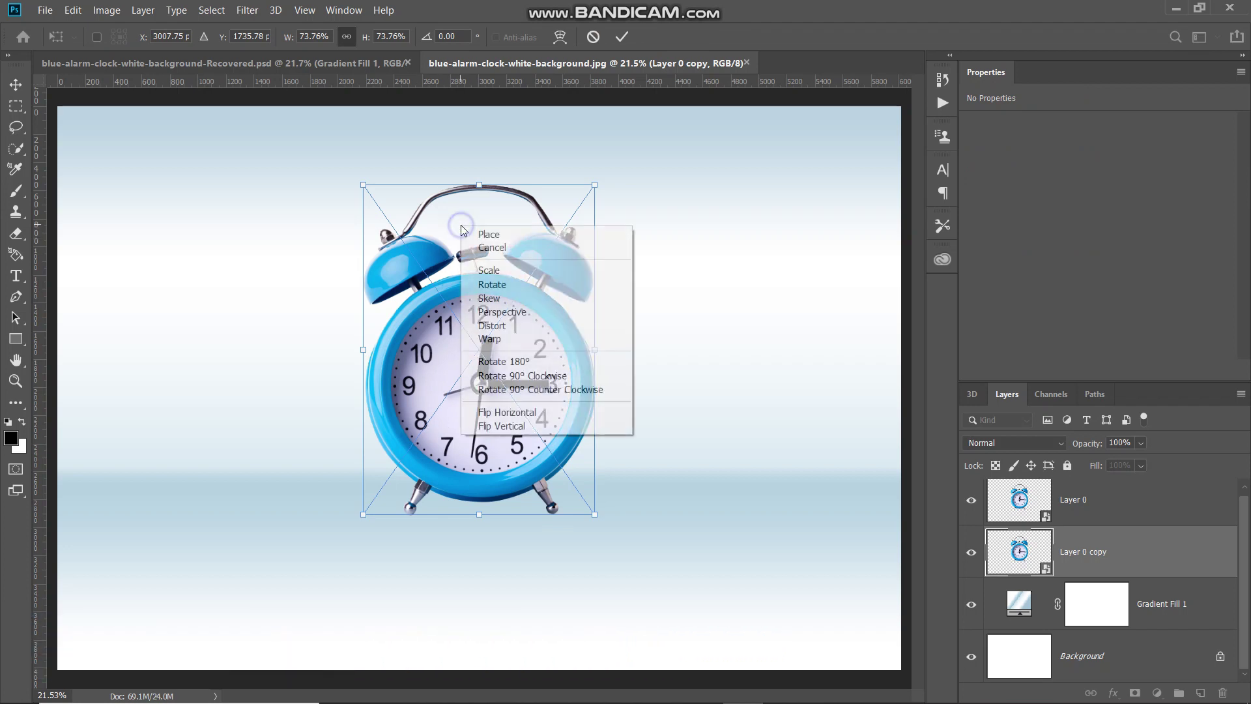
click(495, 425)
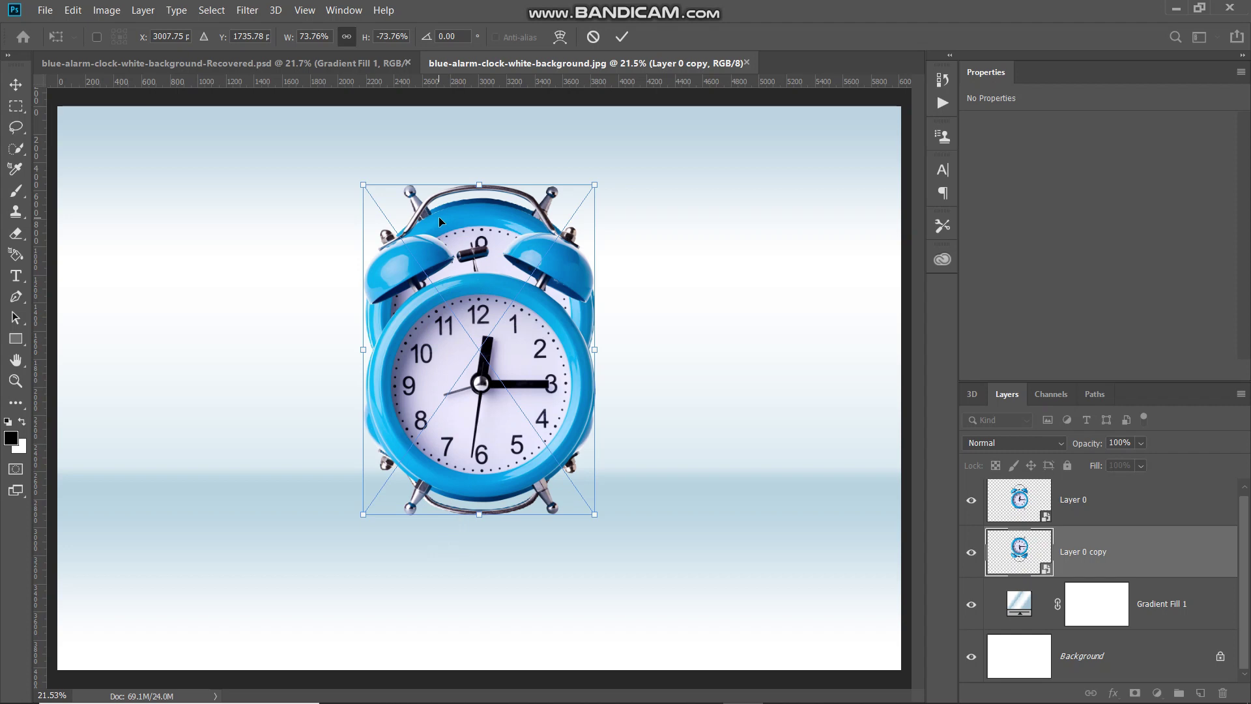
drag(439, 217, 391, 545)
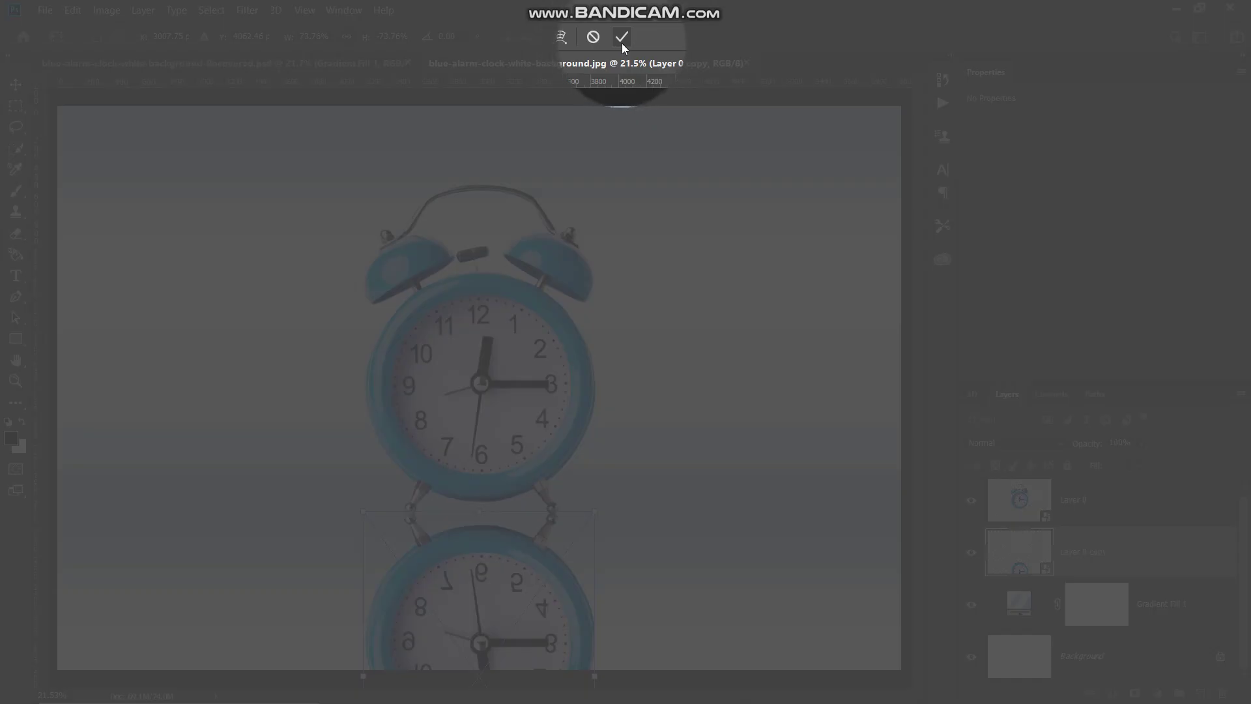
click(622, 38)
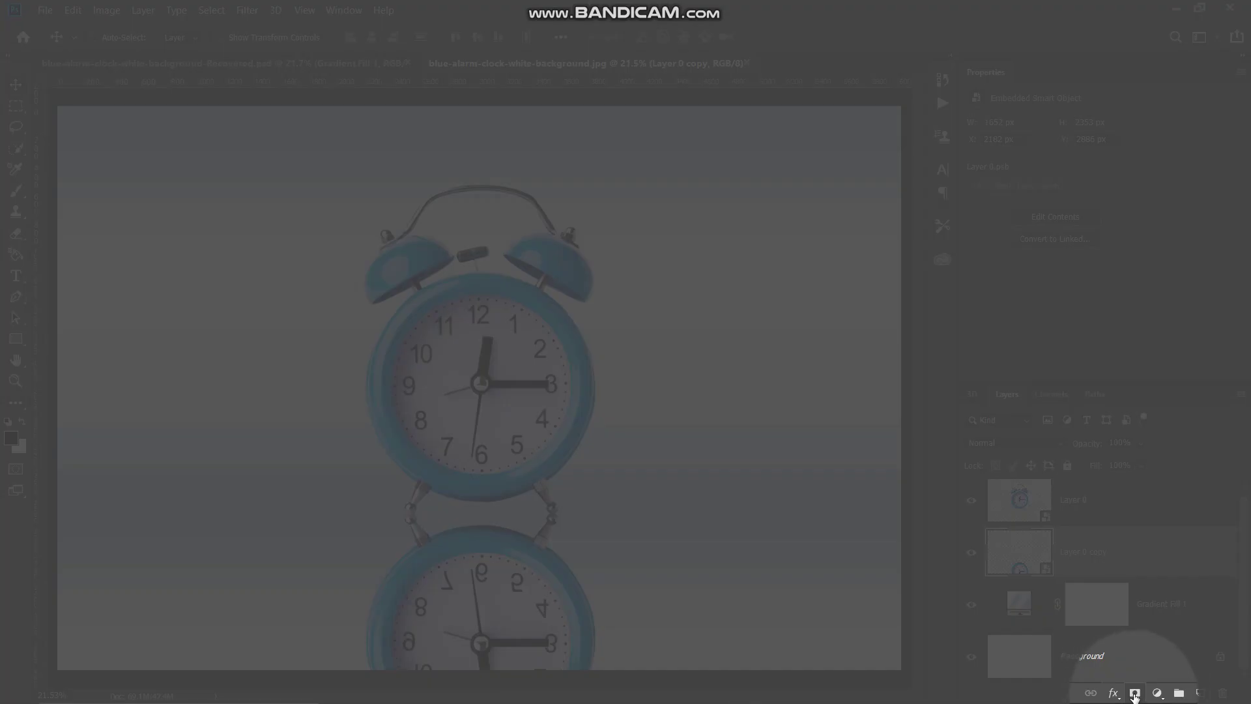
Add a layer mask to the flipped clock copy and set the Gradient tool to a linear Black, White gradient.
click(1135, 695)
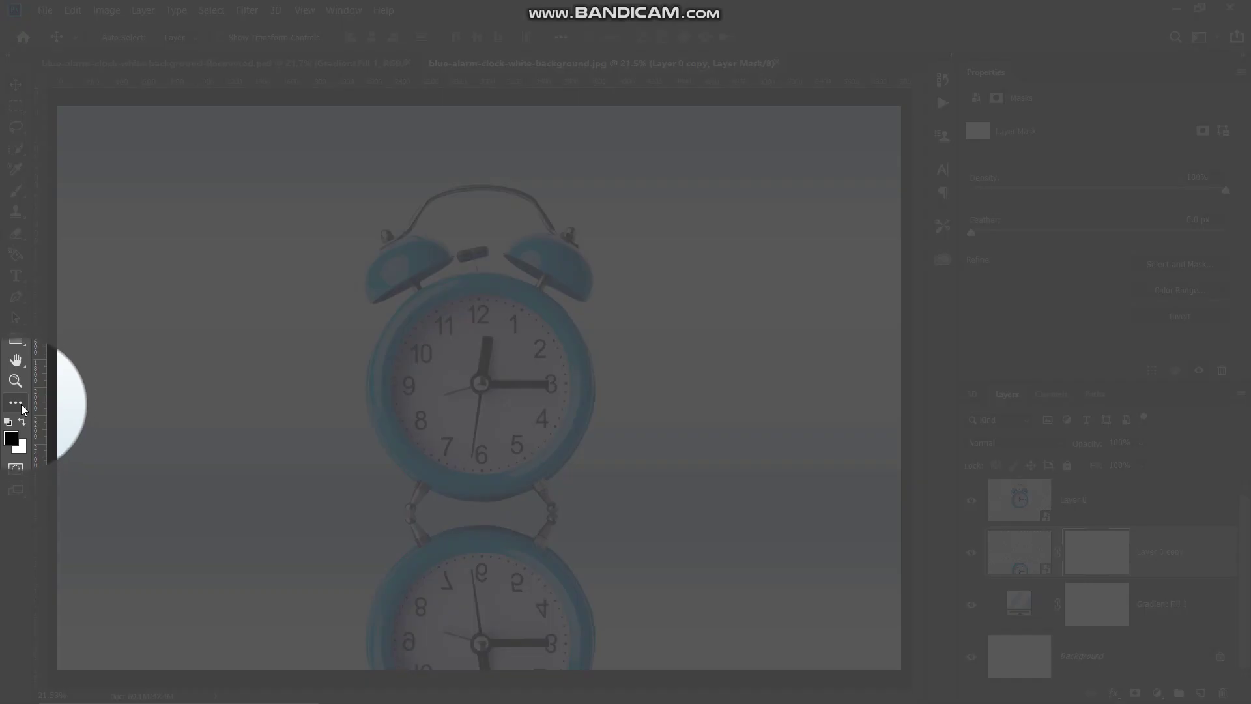
click(16, 402)
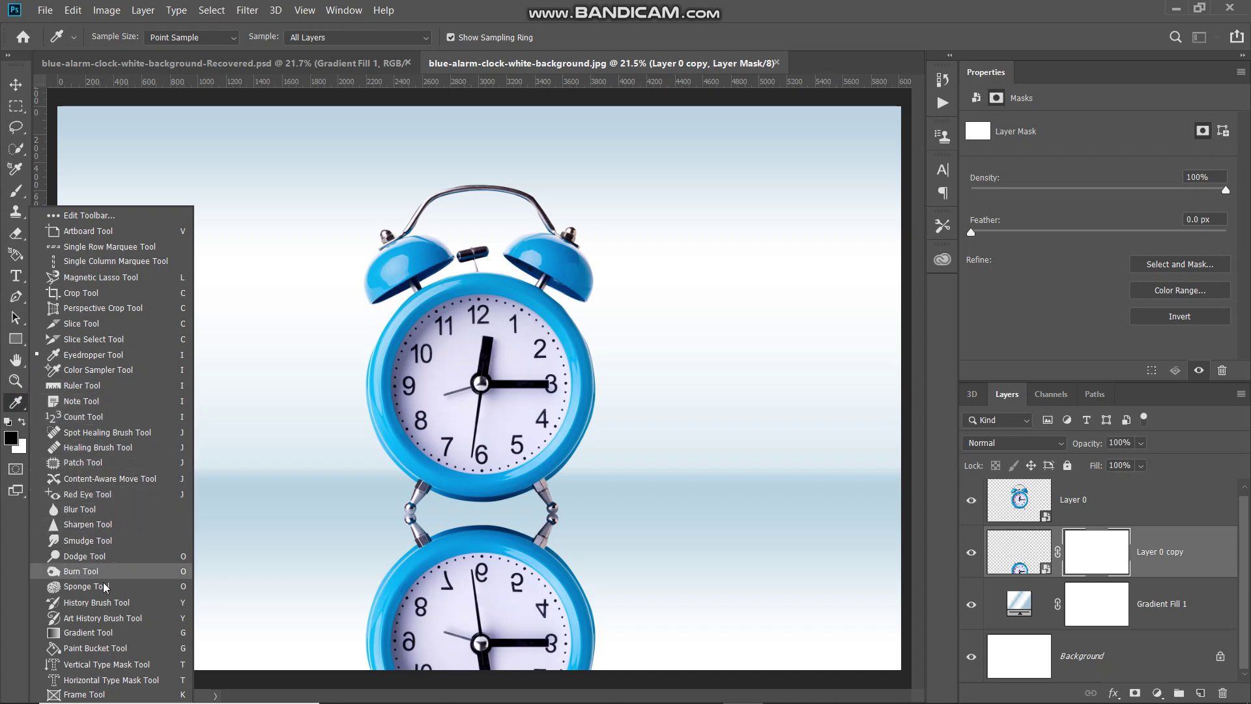
click(99, 635)
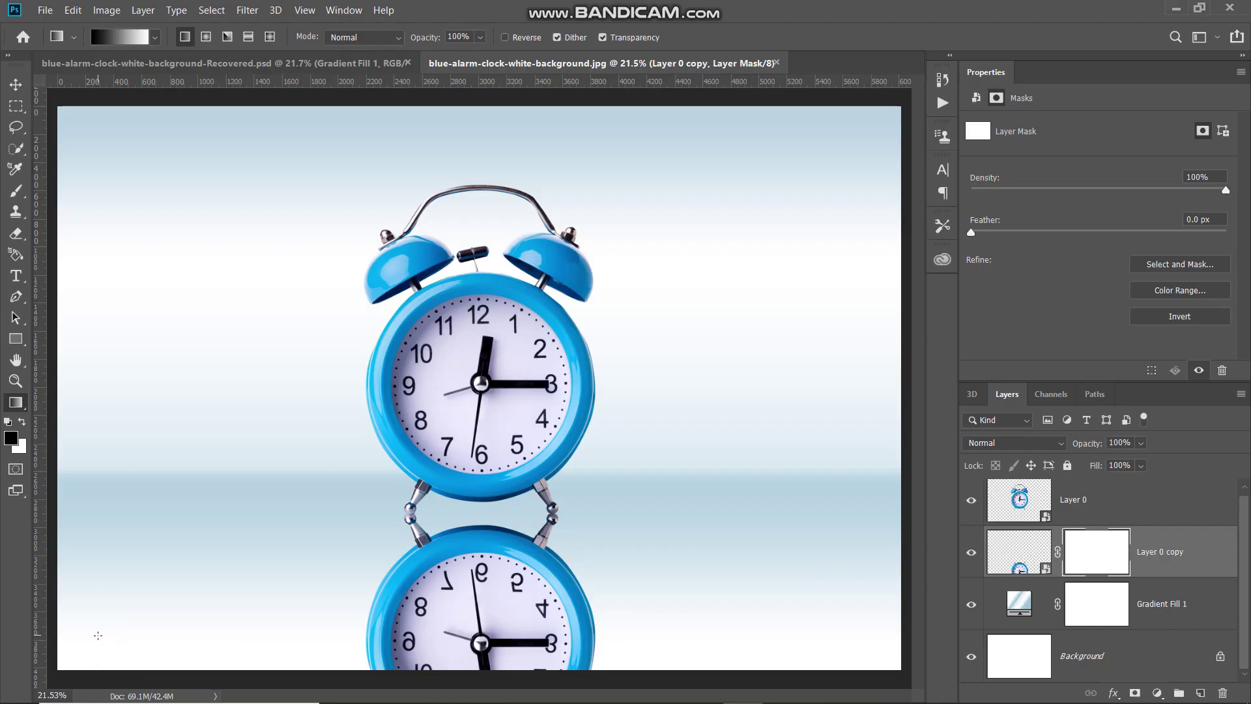
click(120, 36)
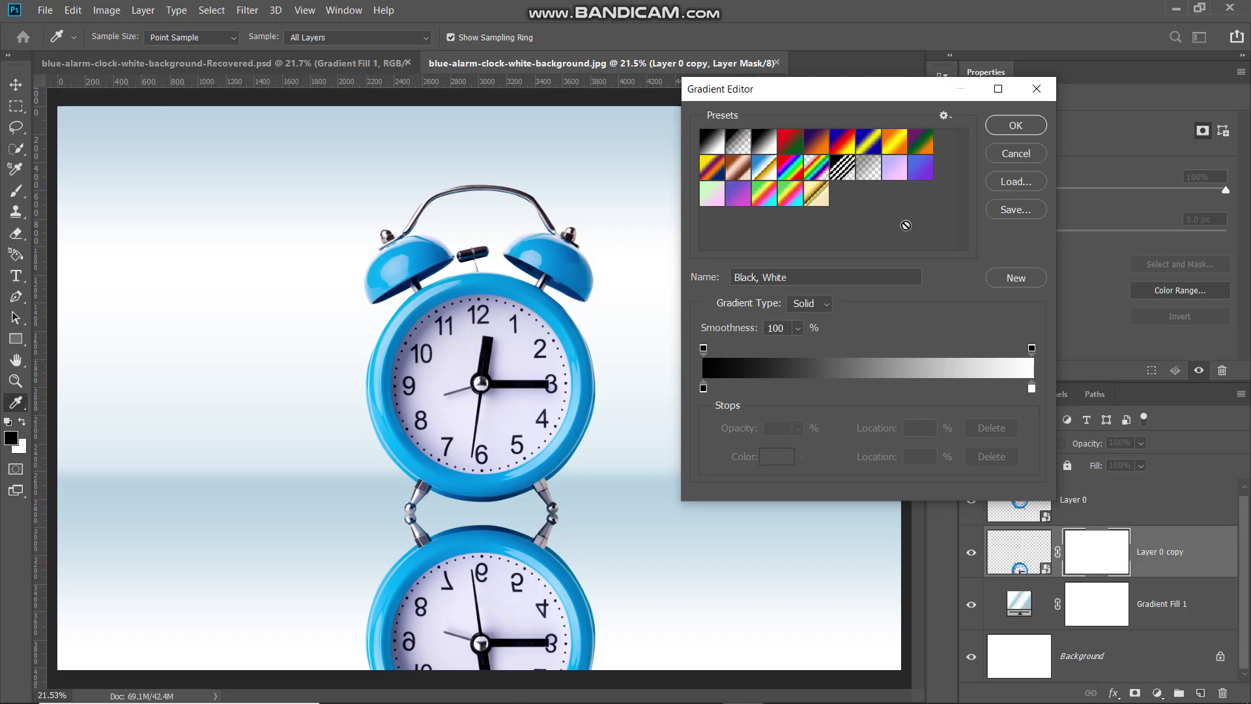
click(1016, 125)
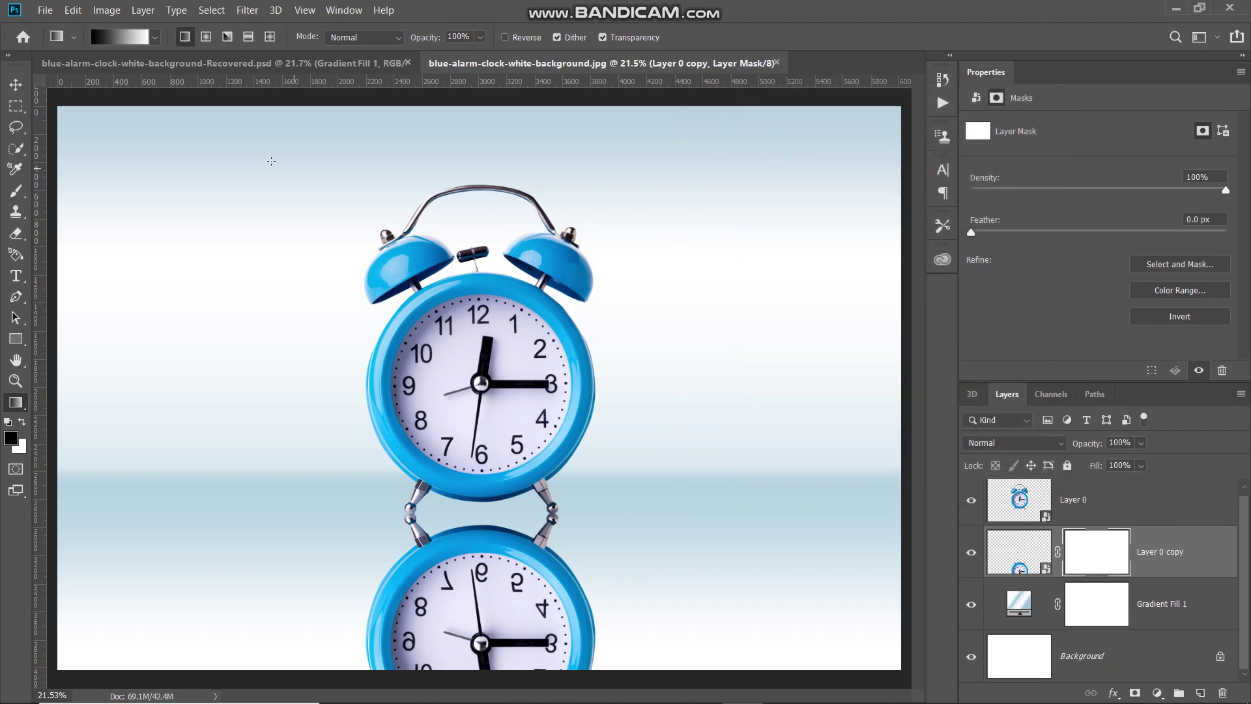
click(182, 61)
Draw vertical gradients on the layer mask from below the canvas up to the upright clock's face, fading the reflection downward.
drag(483, 683, 500, 522)
drag(493, 473, 494, 402)
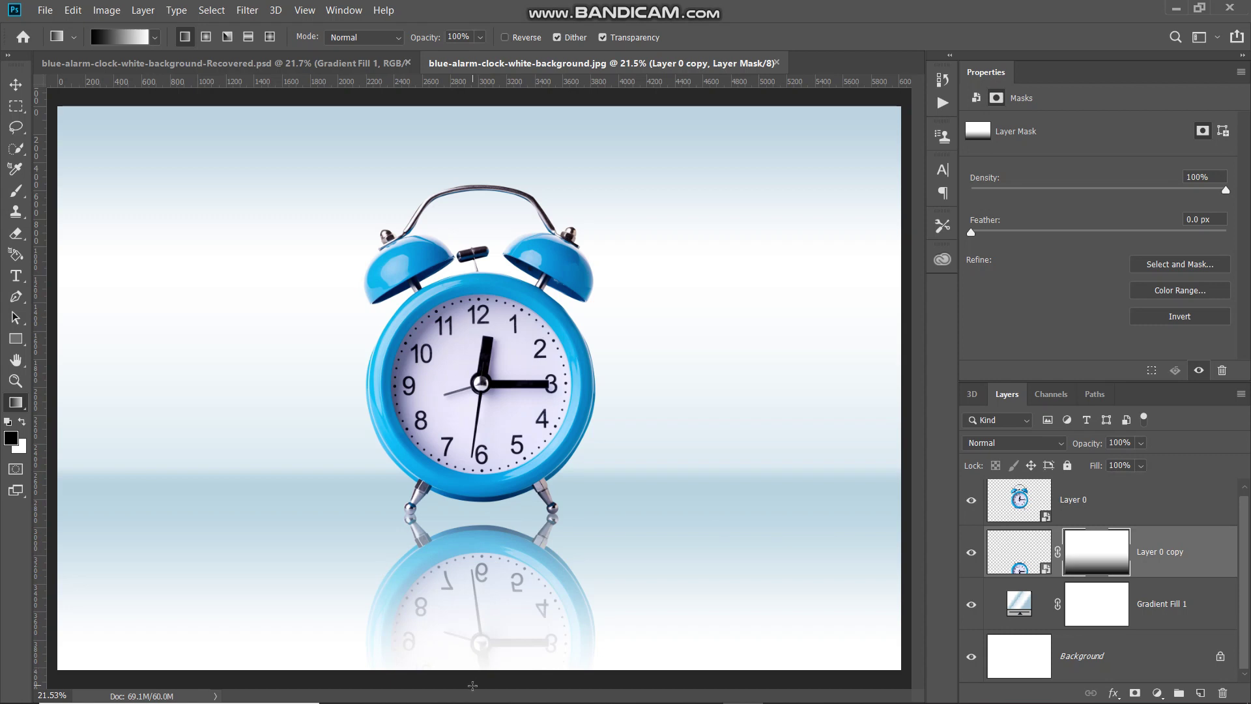
drag(472, 684, 473, 340)
drag(478, 677, 475, 436)
drag(473, 685, 474, 423)
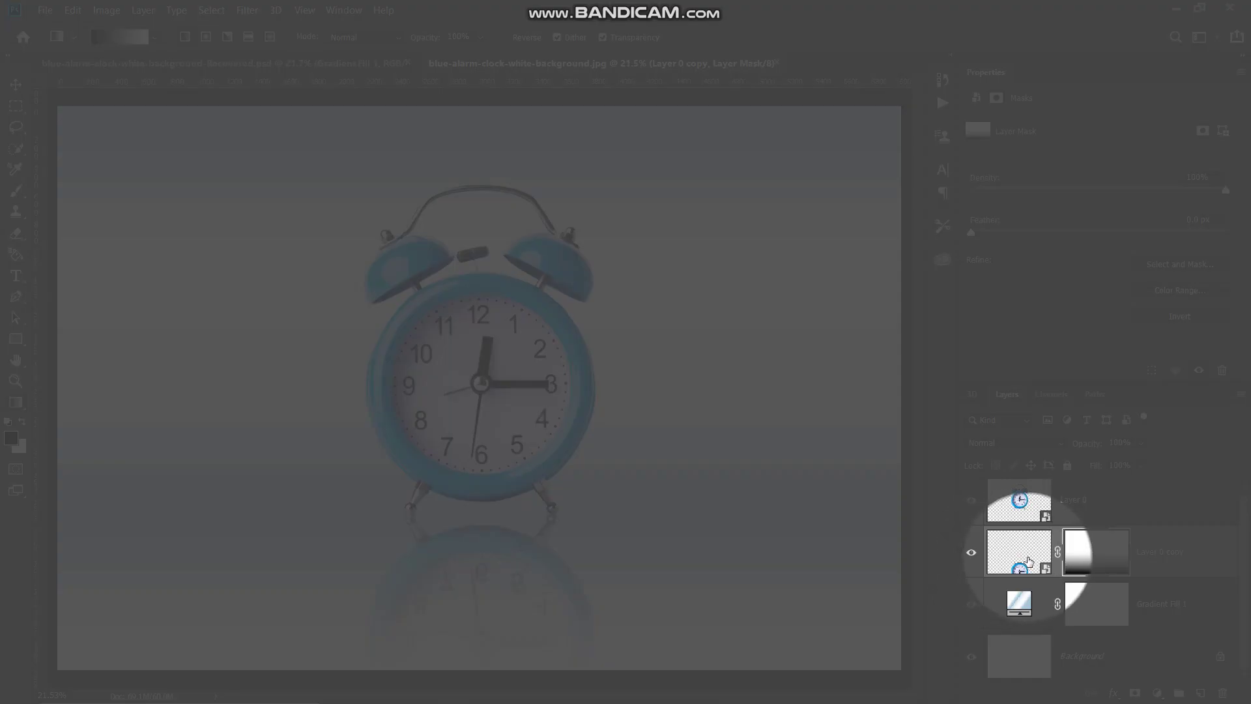
Apply a Box Blur with a 15-pixel radius to the reflected clock's image, comparing it with the preview off and on.
click(1030, 556)
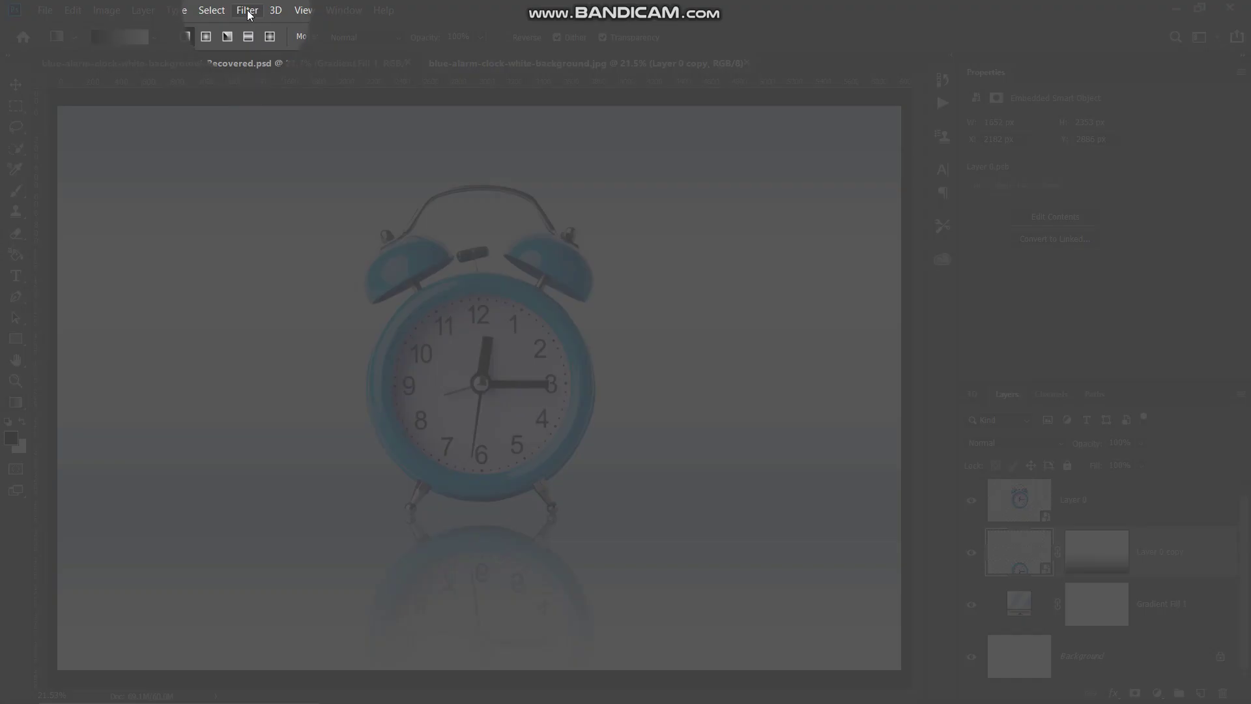
click(247, 11)
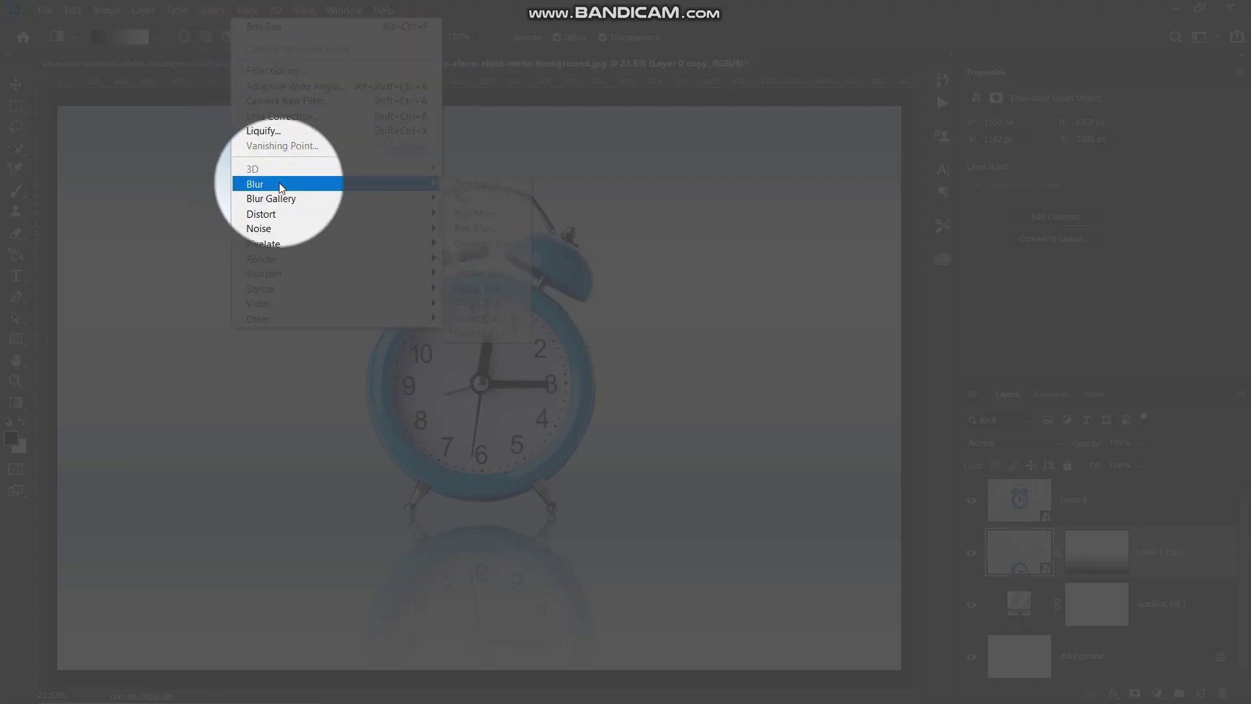
mouse_move(356, 183)
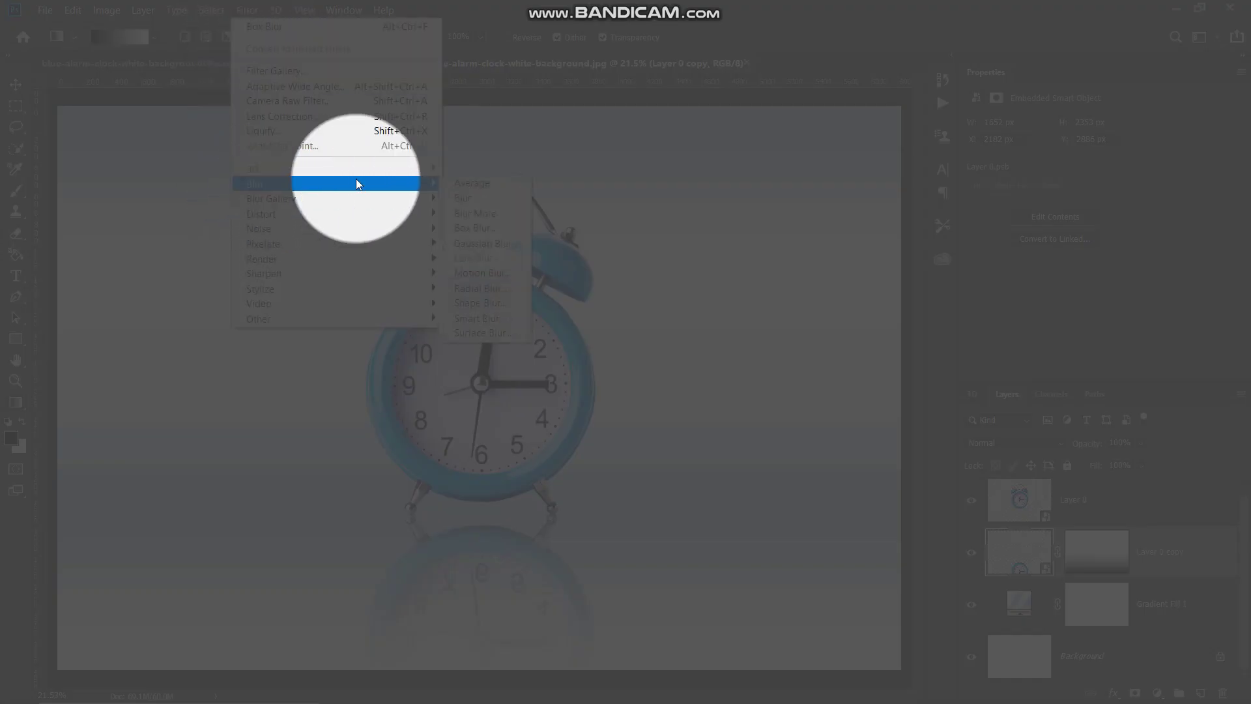
click(474, 227)
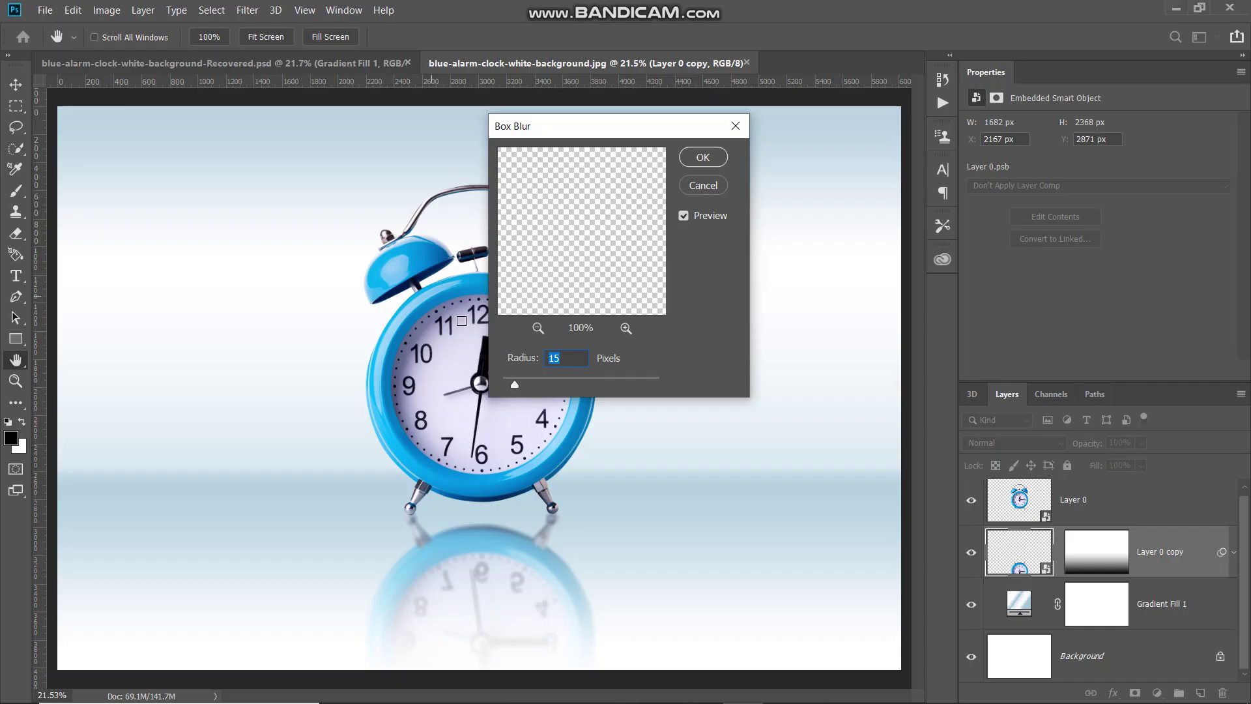
click(578, 355)
click(683, 216)
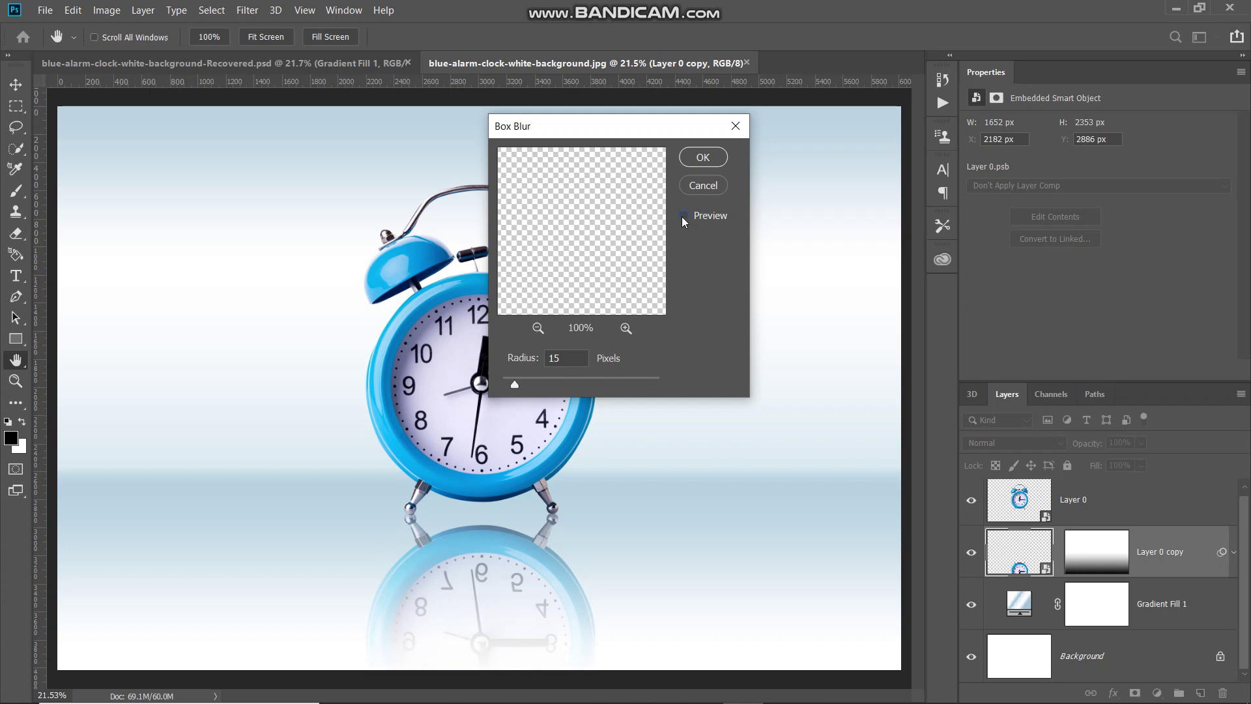
click(683, 218)
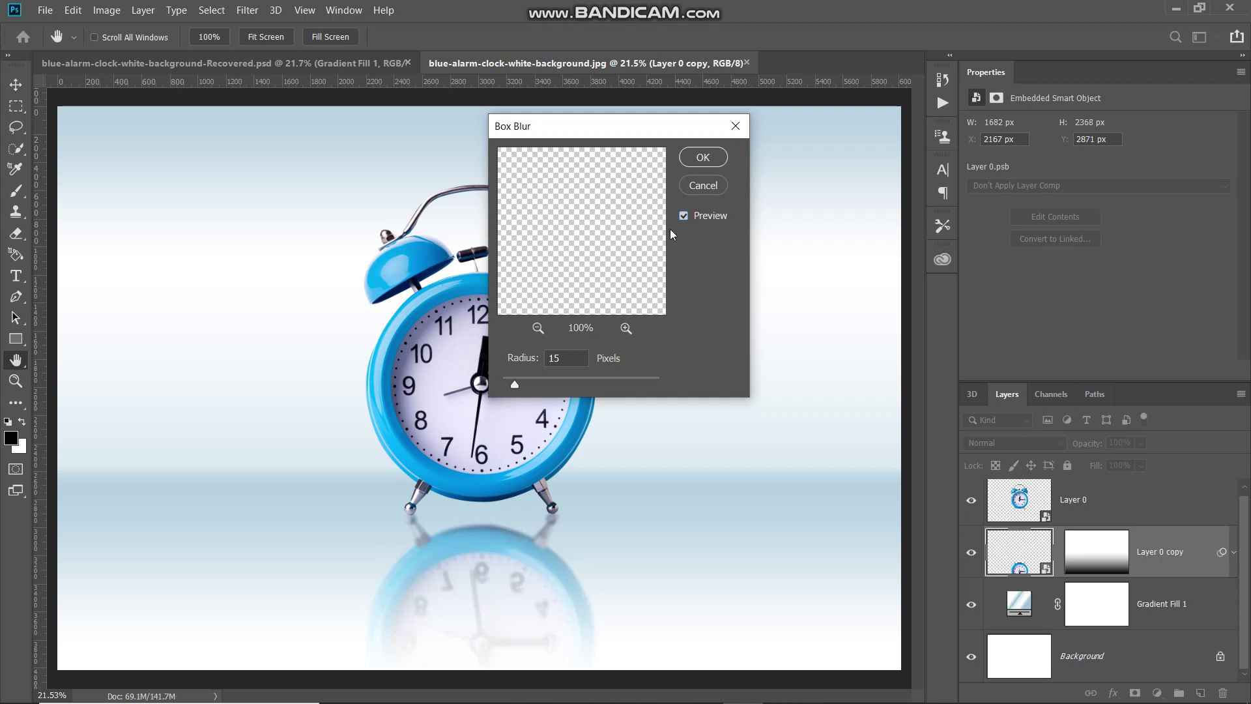
click(701, 158)
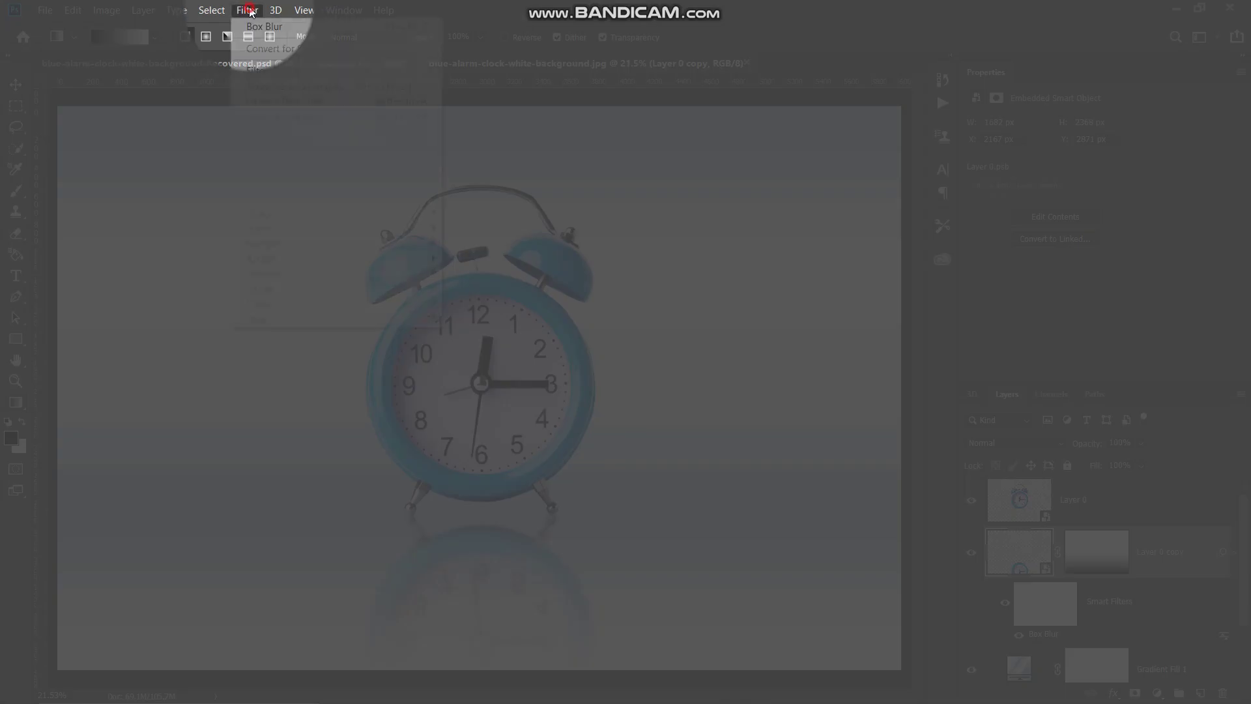
Add 14% Uniform noise to the reflected clock, checking the preview on a close-up of the reflection.
click(247, 10)
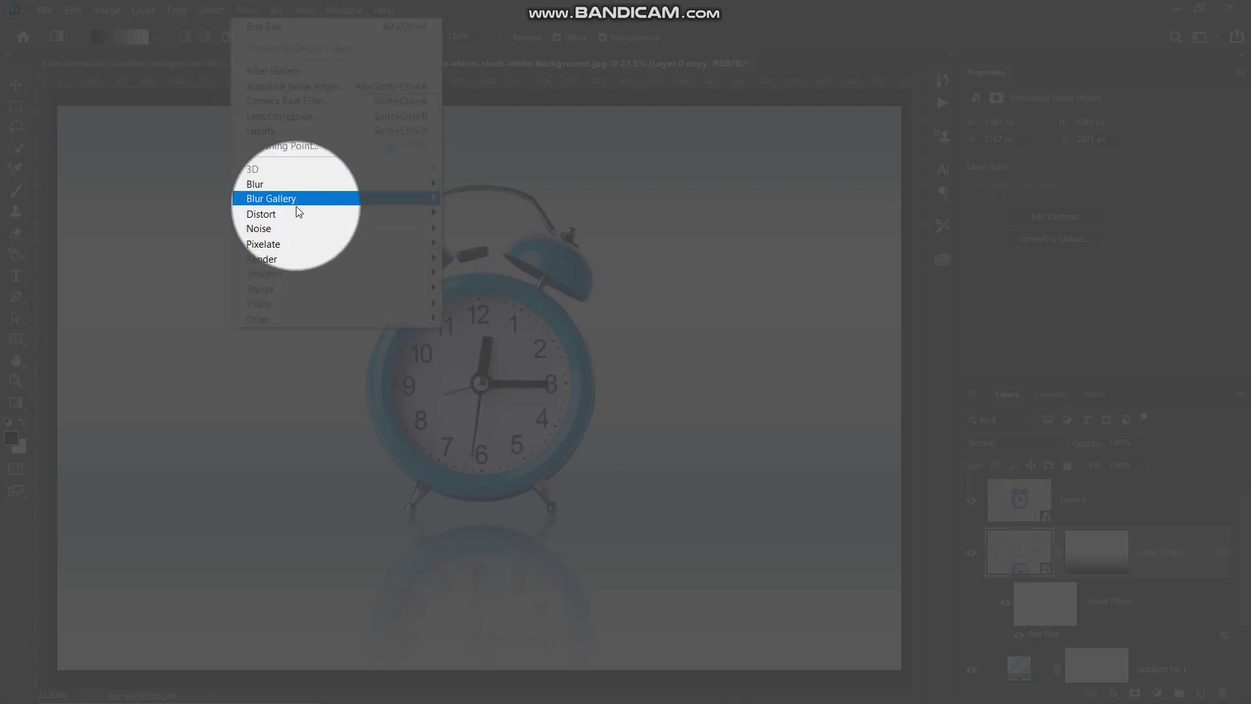
mouse_move(327, 226)
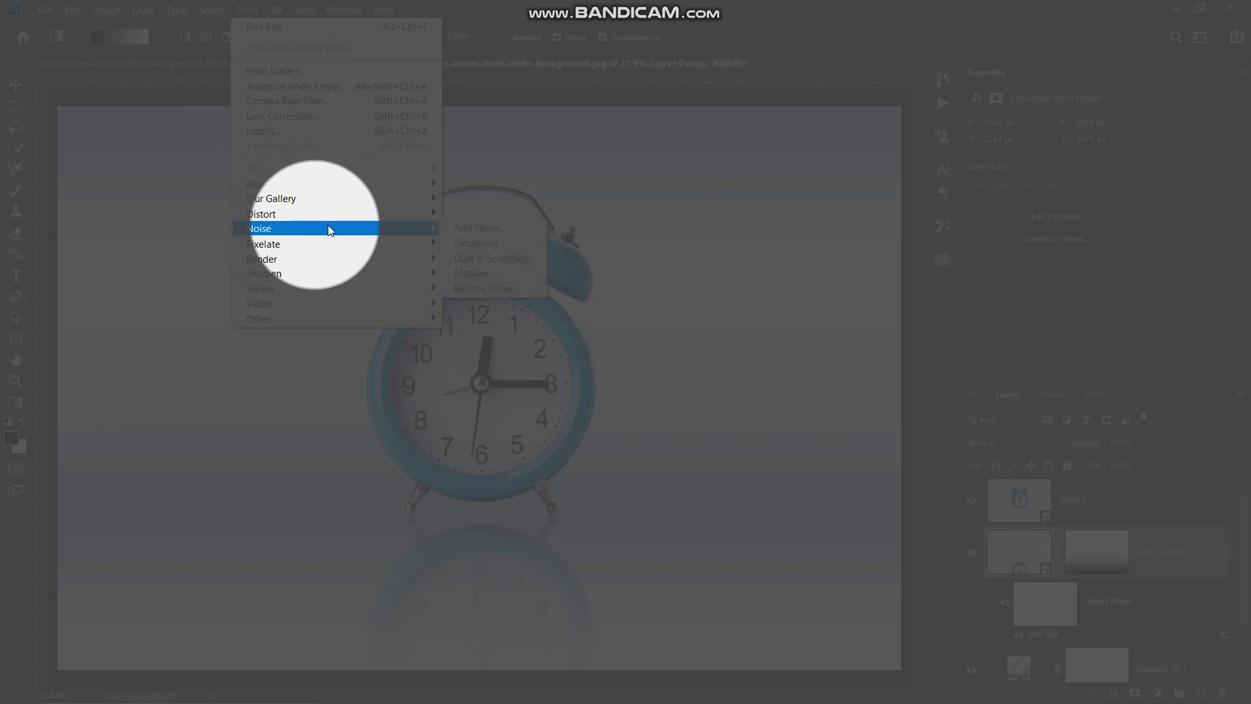
click(458, 226)
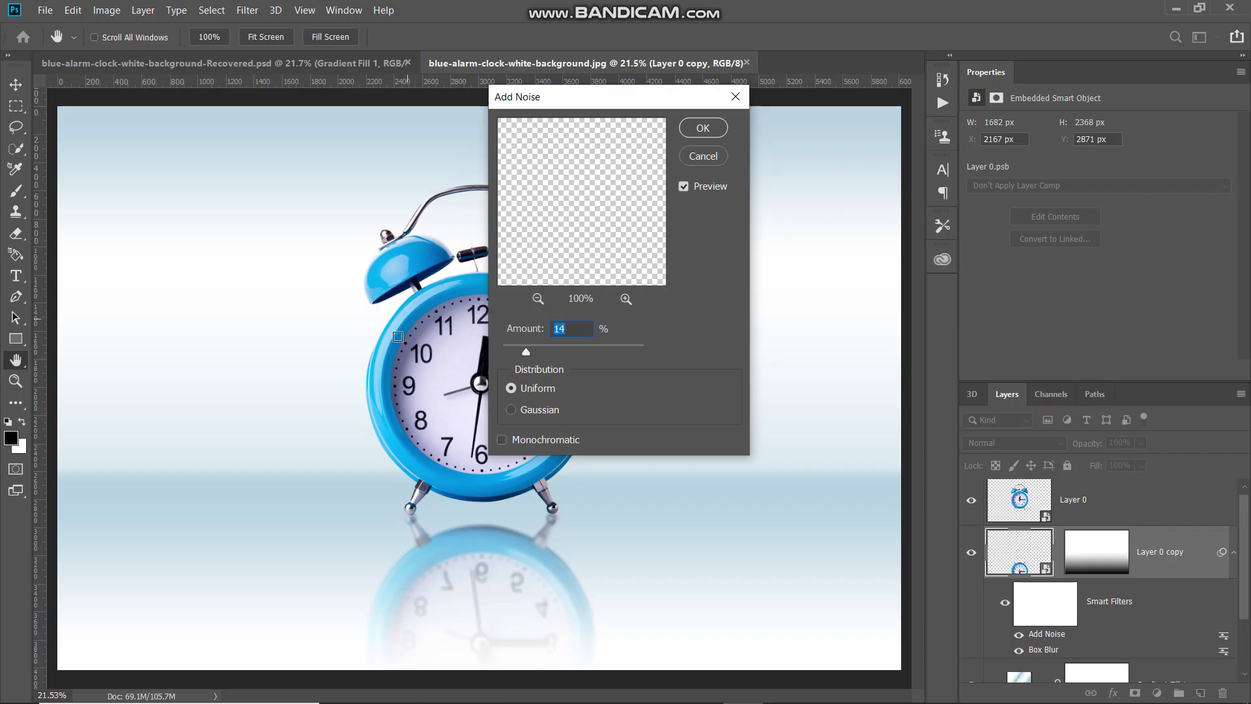
click(578, 328)
key(ctrl+plus)
key(ctrl+plus)
key(ctrl+plus)
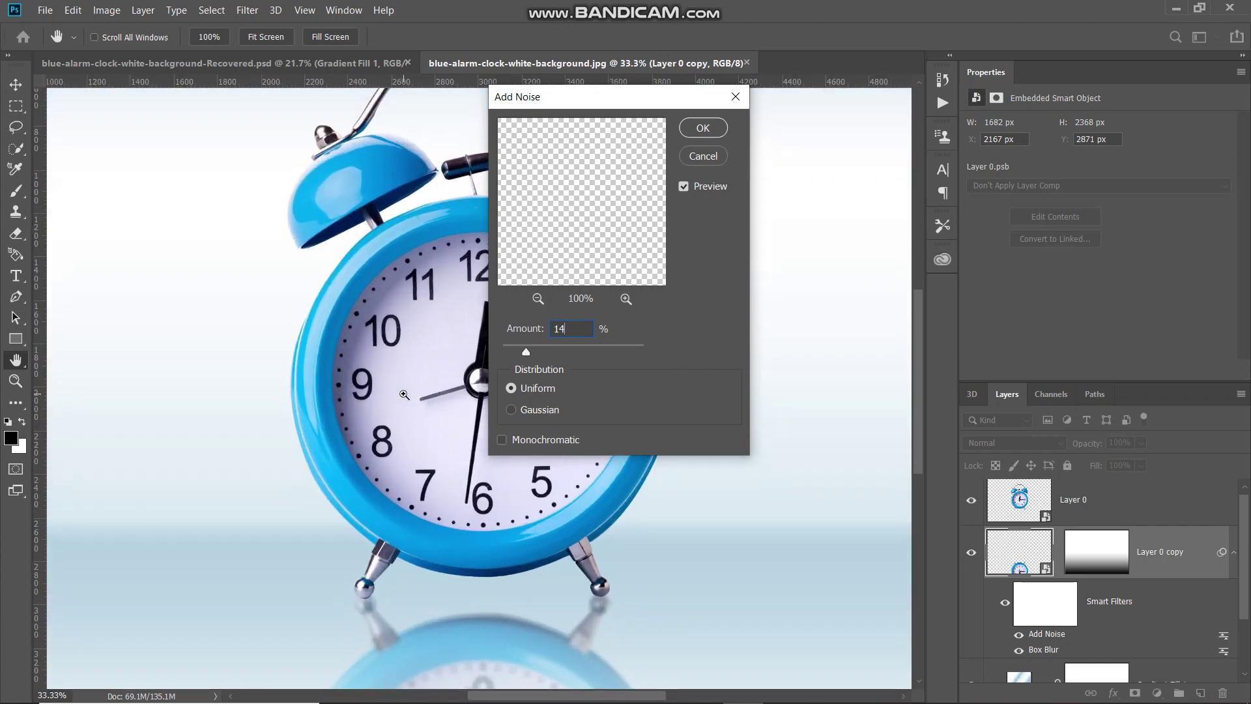
scroll(457, 391, down, 5)
drag(587, 96, 761, 101)
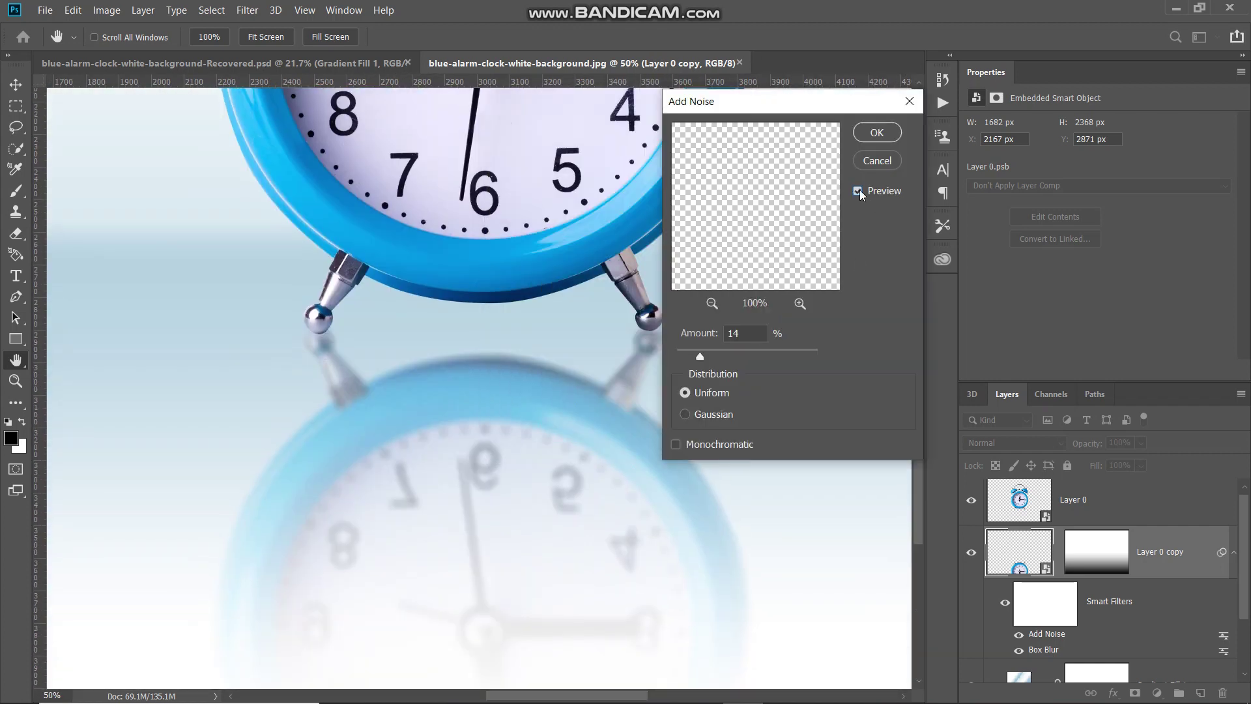
click(859, 191)
click(875, 133)
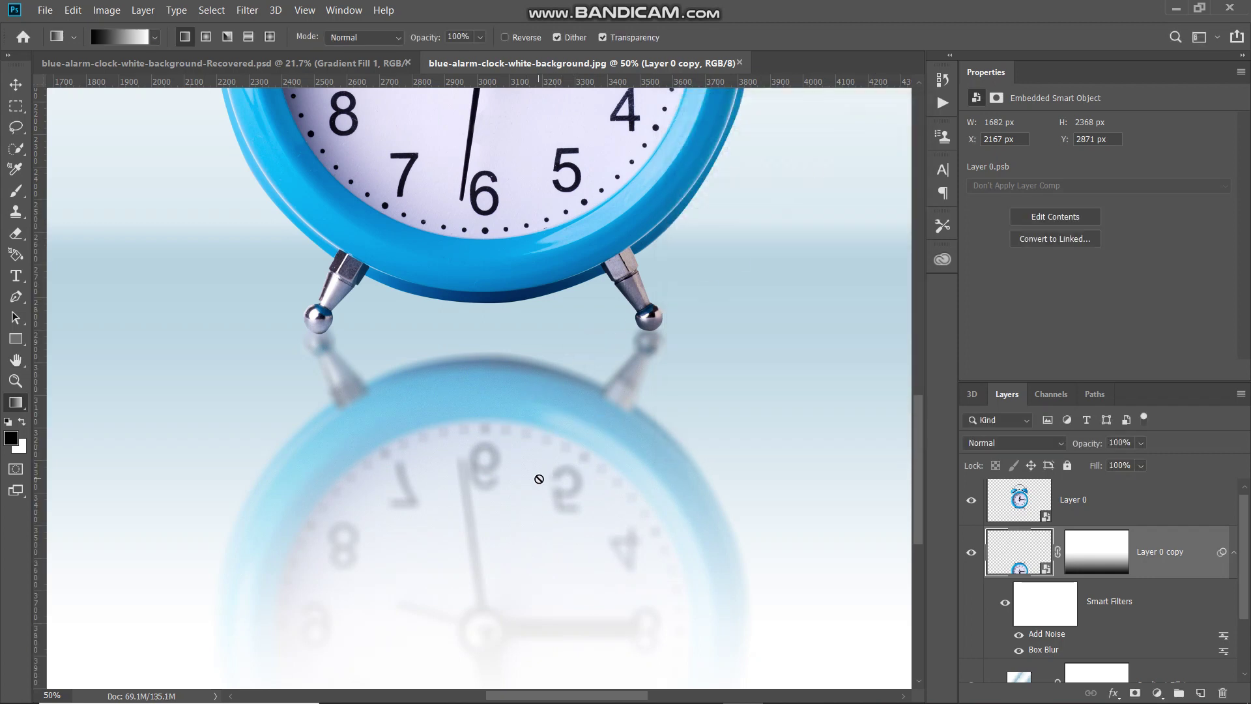
Draw a linear Black, White gradient on the reflection's smart filter mask, from the upright clock's face down into the reflection.
key(ctrl+0)
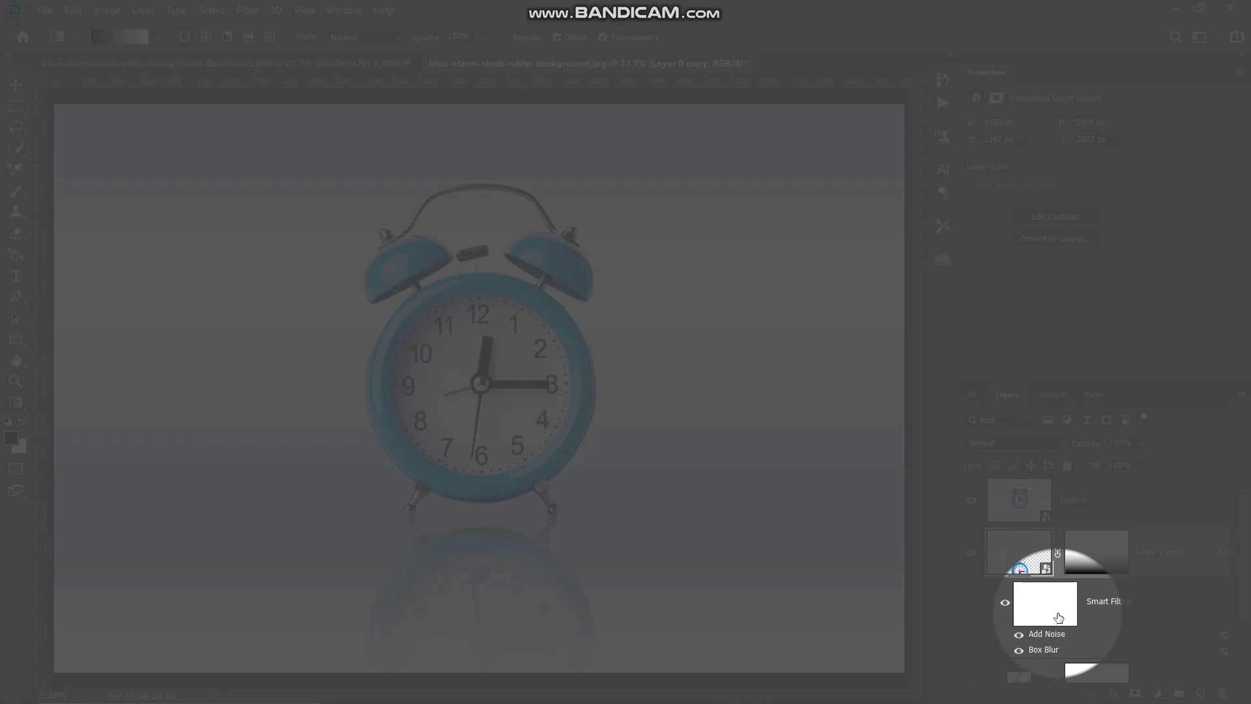
click(1048, 607)
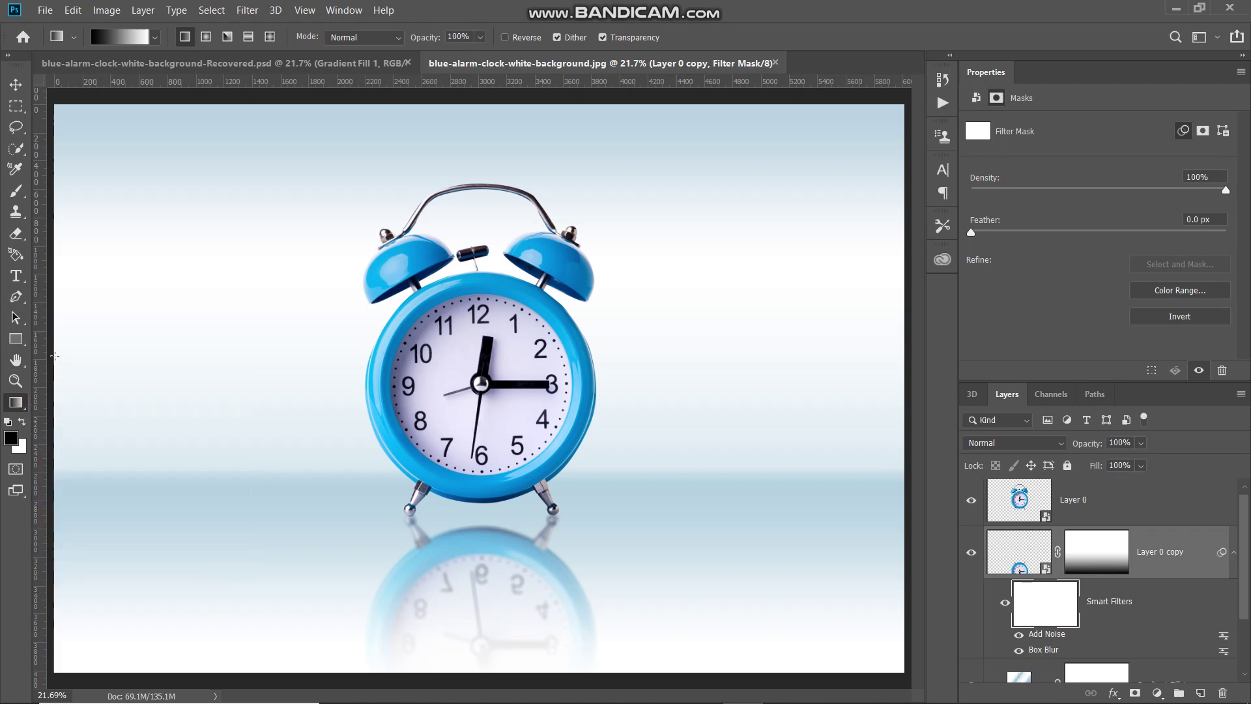
click(122, 38)
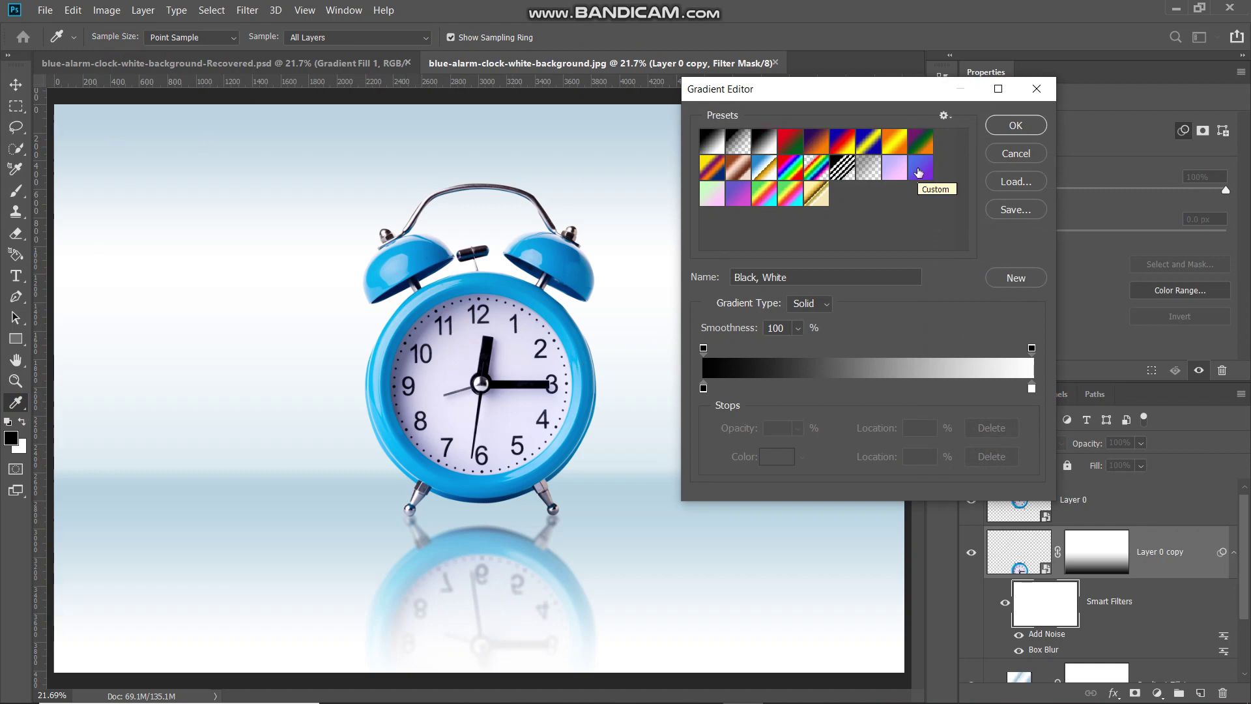
click(1013, 154)
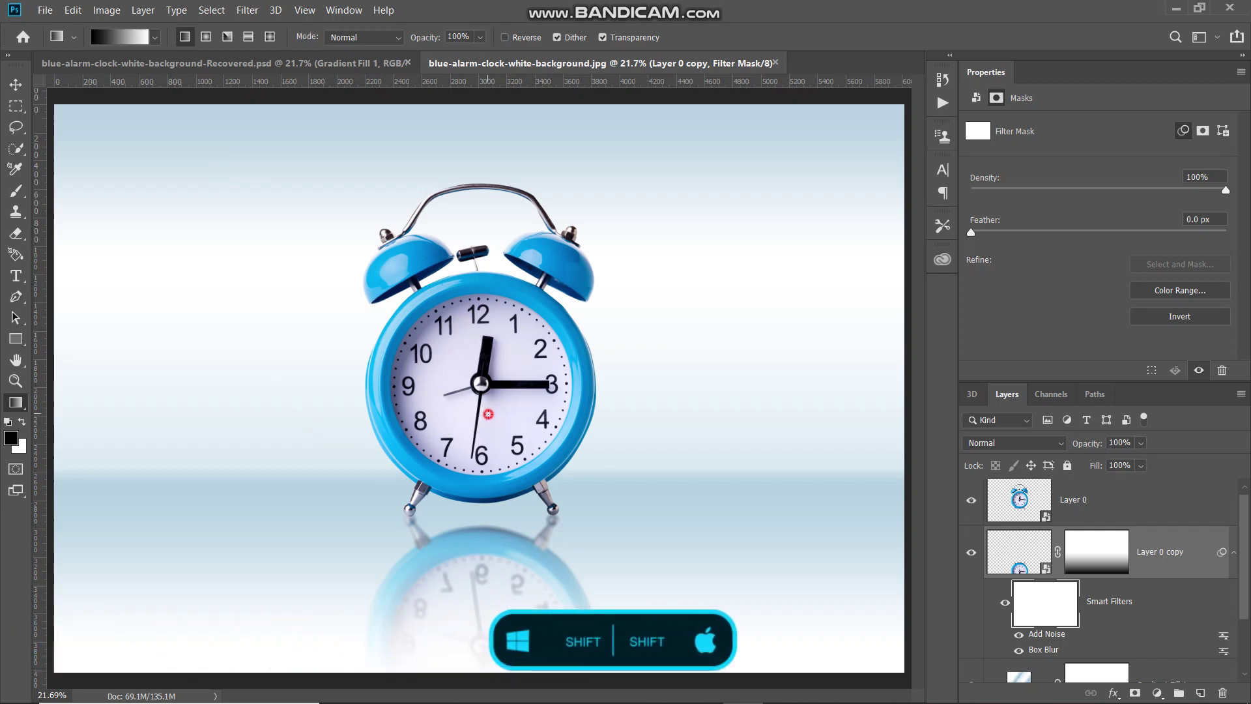
drag(488, 414, 447, 563)
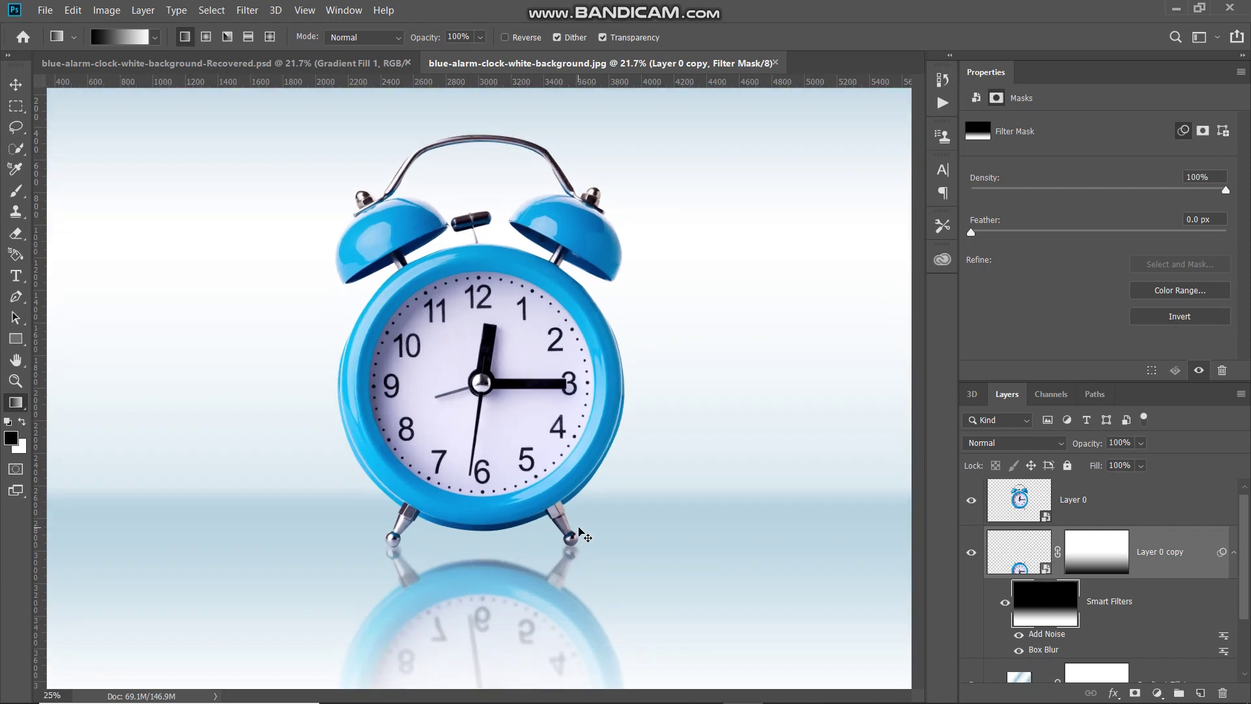
Compare a close-up of the reflection with the filter mask gradient undone and restored.
key(ctrl+plus)
key(ctrl+plus)
key(ctrl+plus)
key(ctrl+plus)
scroll(483, 470, down, 10)
key(ctrl+BackSpace)
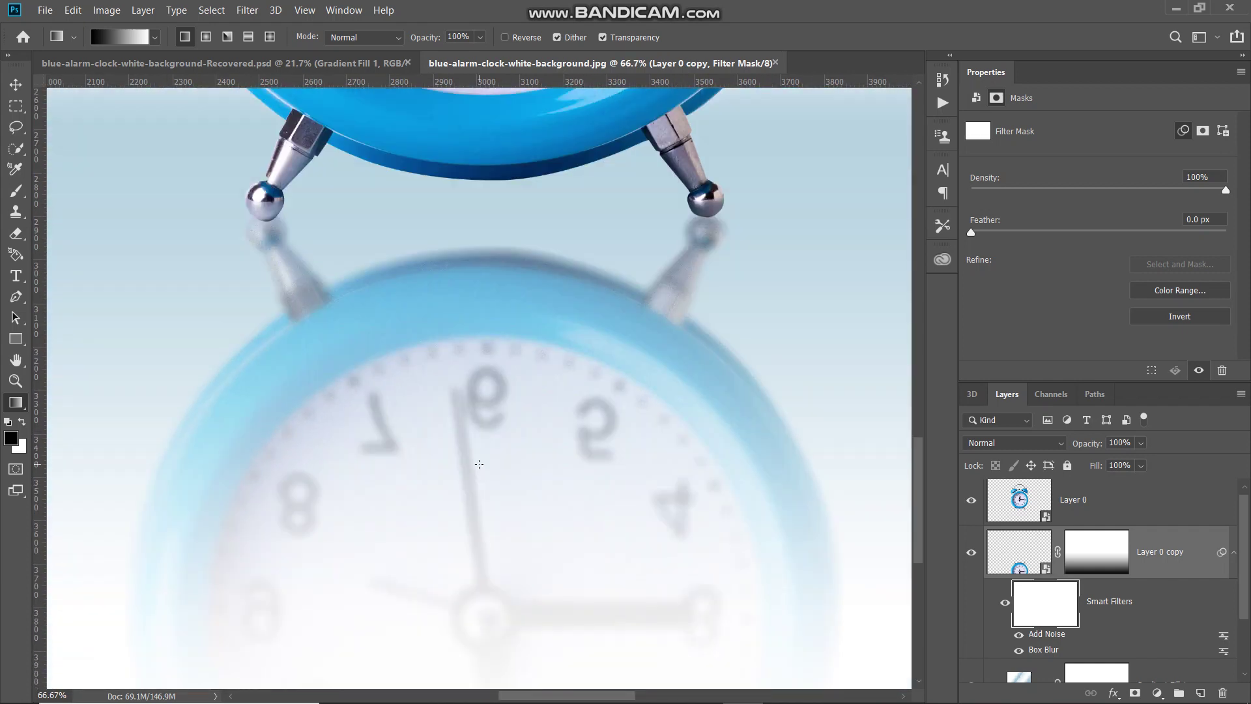
key(ctrl+z)
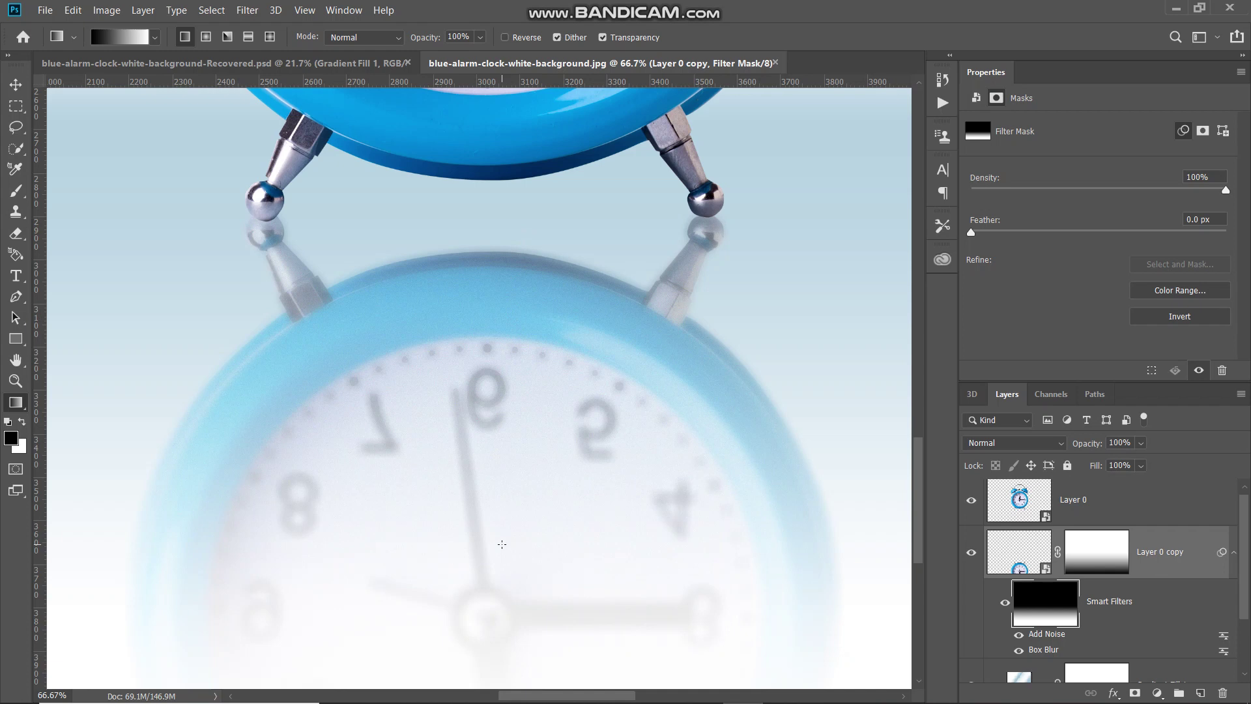
key(ctrl+0)
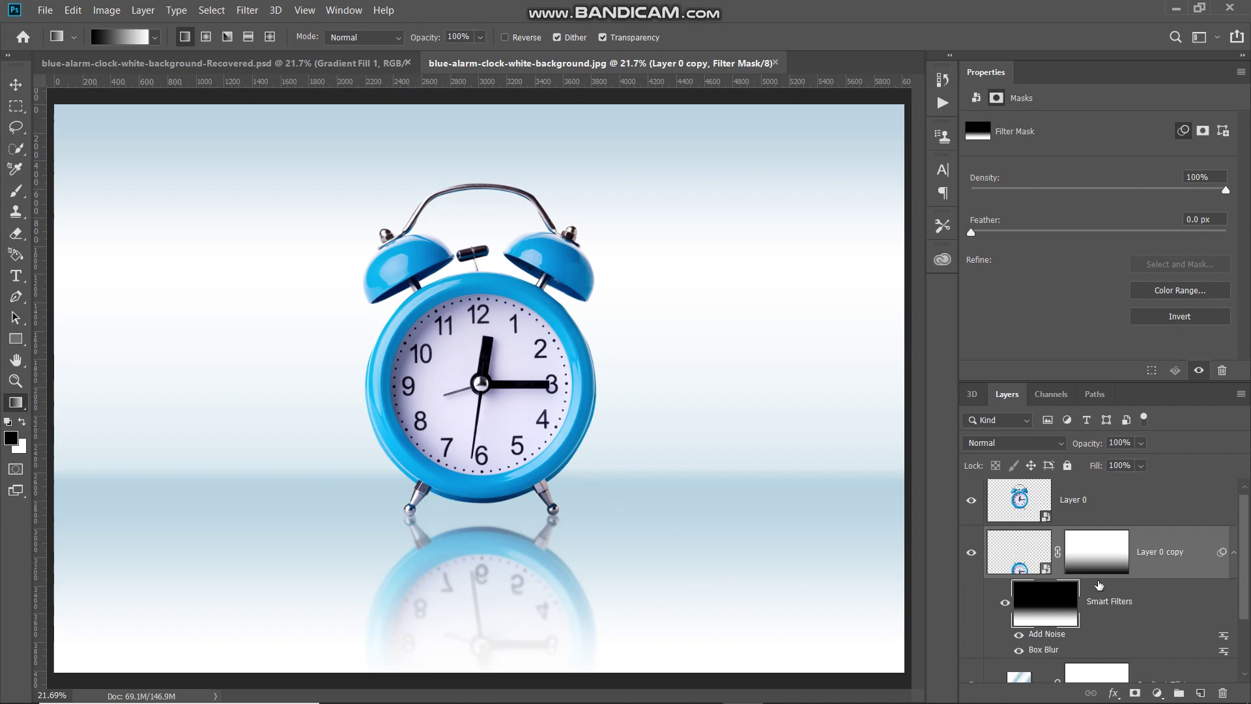
Add a new layer above the reflection and set up a Soft Round brush with black (000000) as the foreground color.
click(1200, 693)
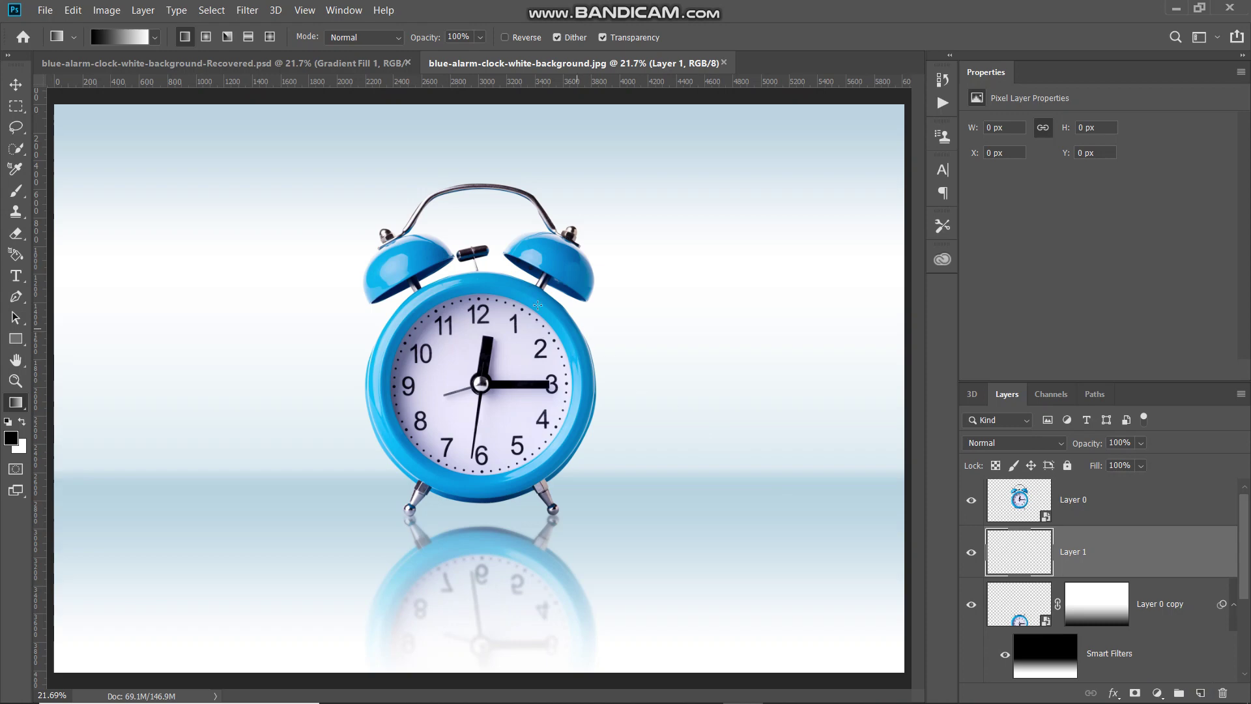
right_click(15, 190)
click(72, 187)
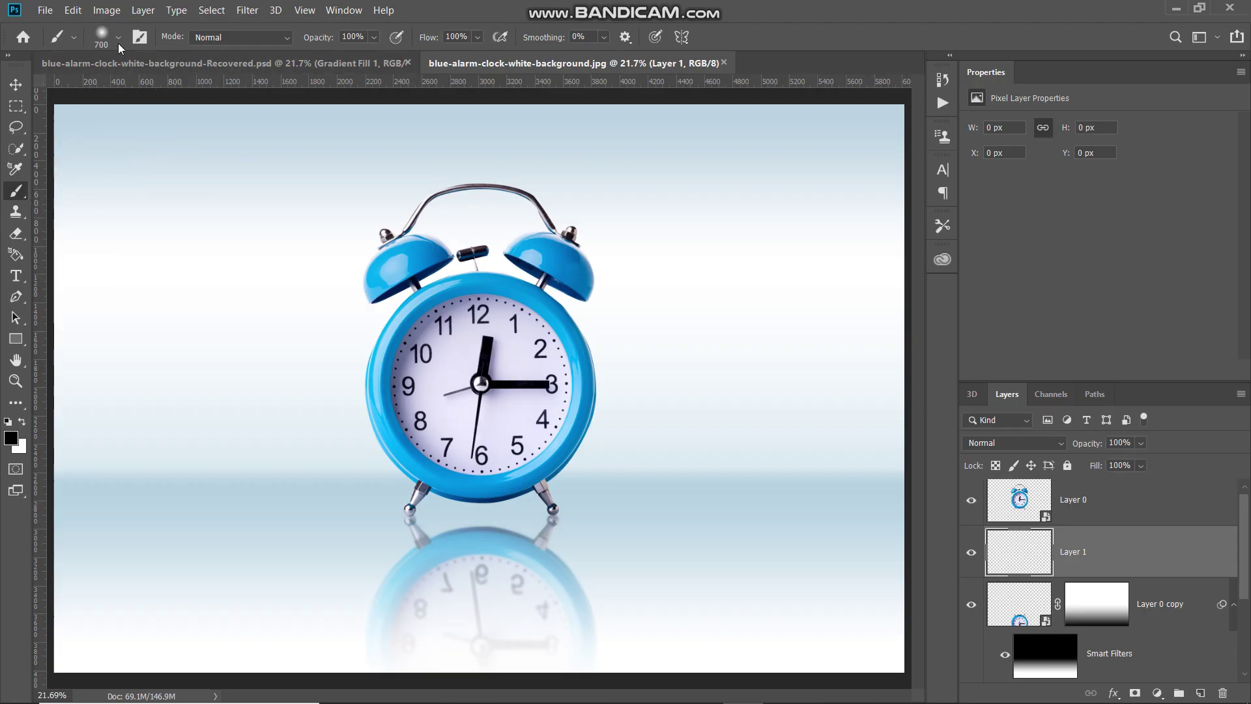
click(119, 43)
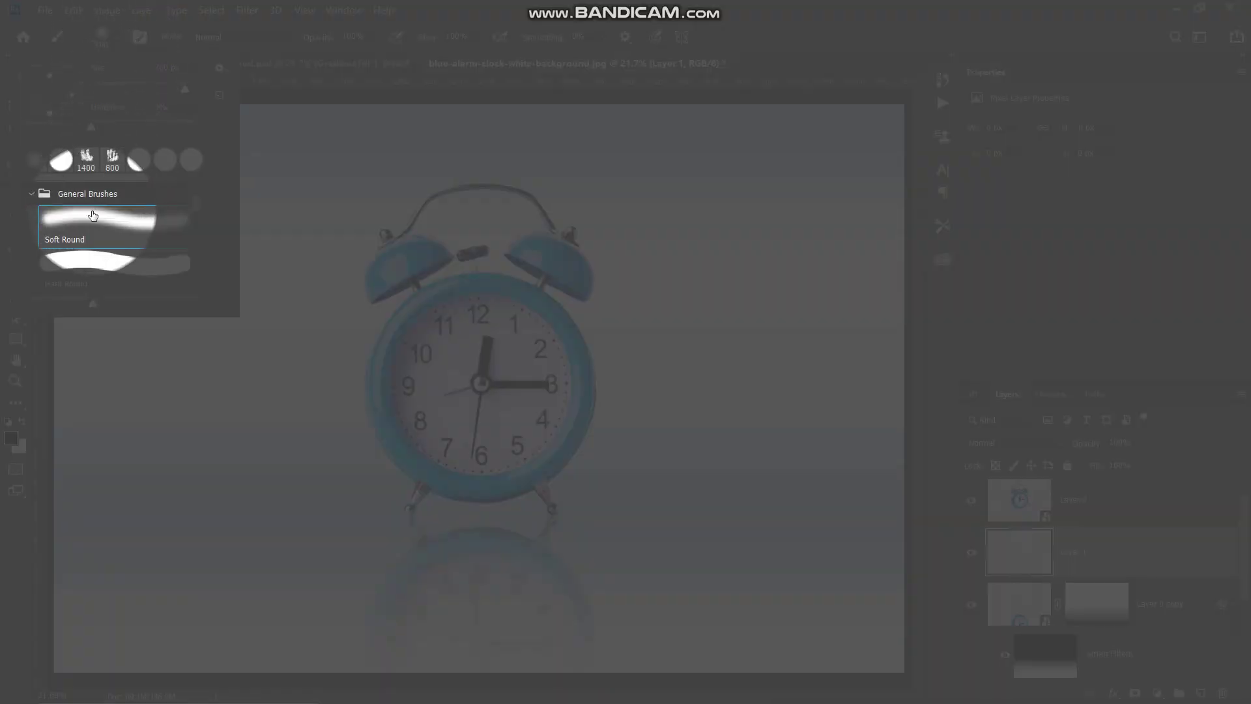
double_click(93, 217)
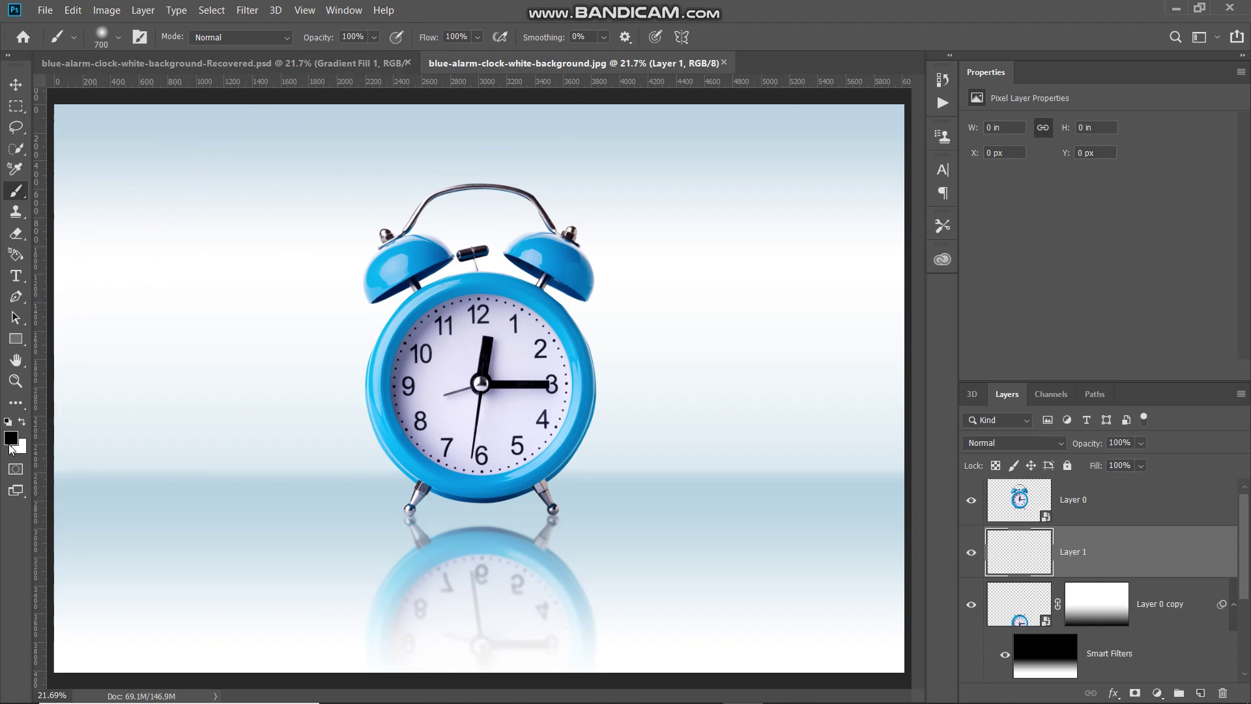
click(10, 443)
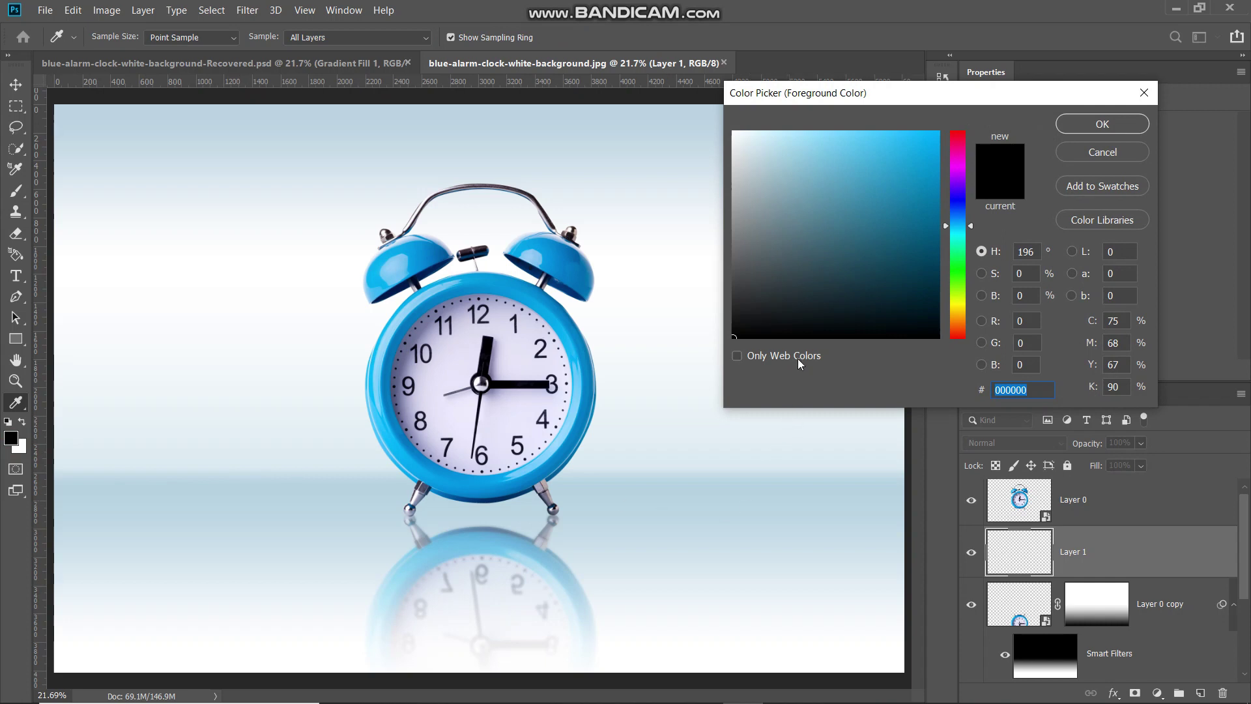
click(1096, 125)
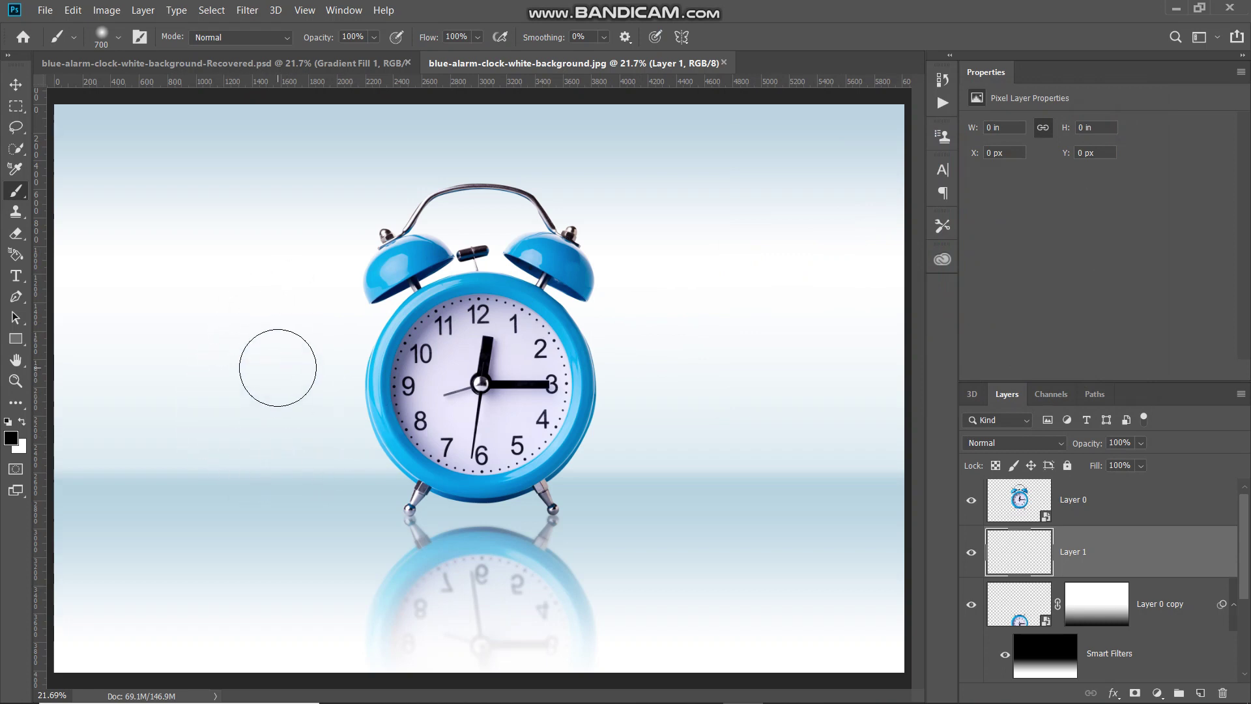
Paint straight black shadow strokes with a 150-pixel brush from each clock foot to the underside of the clock body.
key(bracketleft)
key(bracketleft)
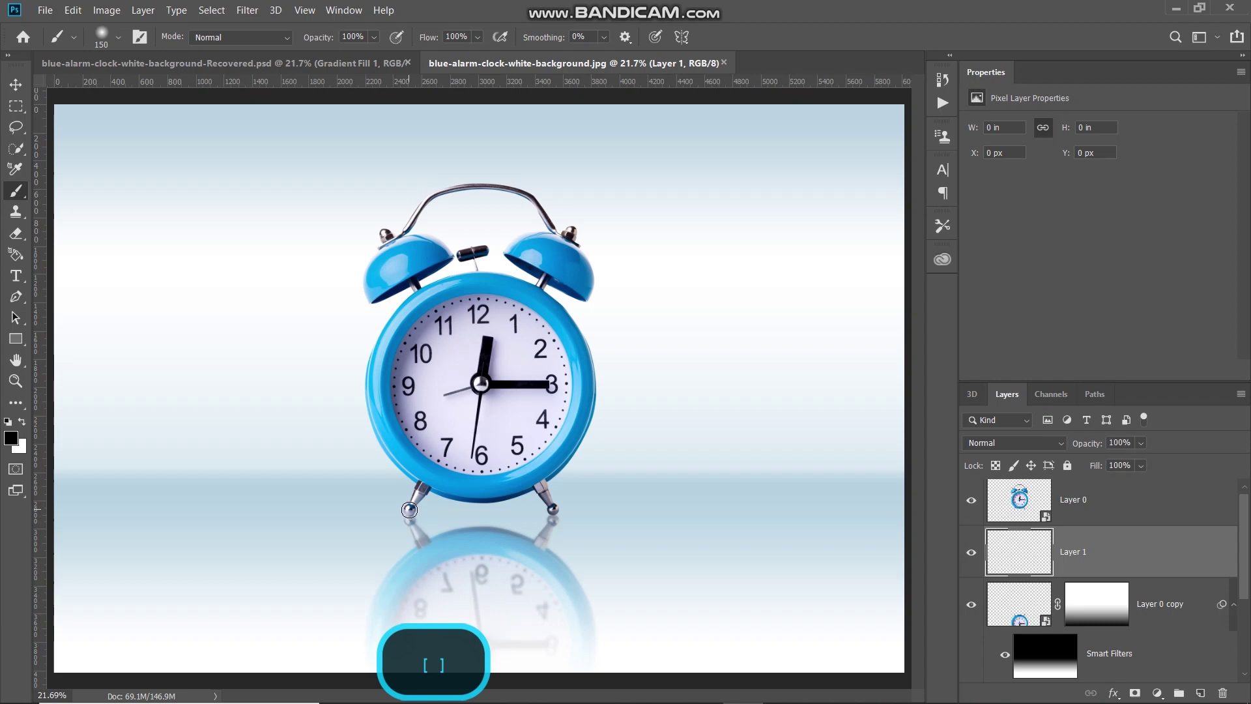
click(409, 510)
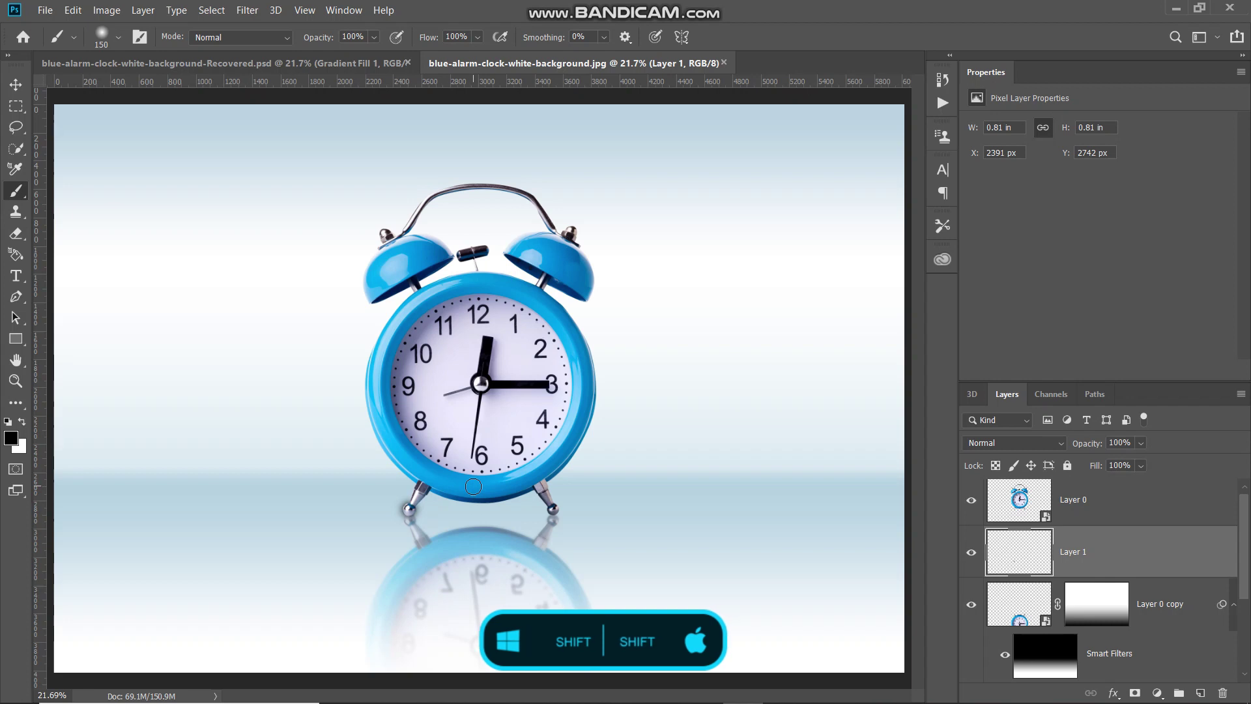
shift+click(466, 486)
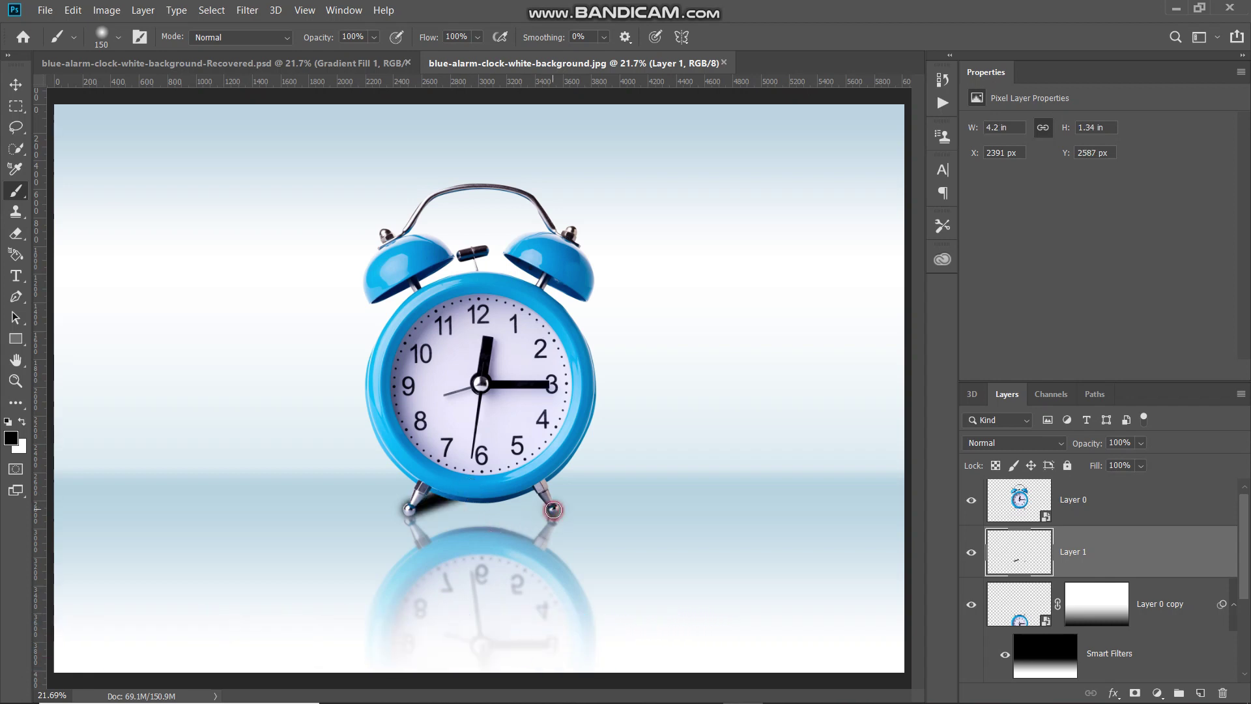
key(shift)
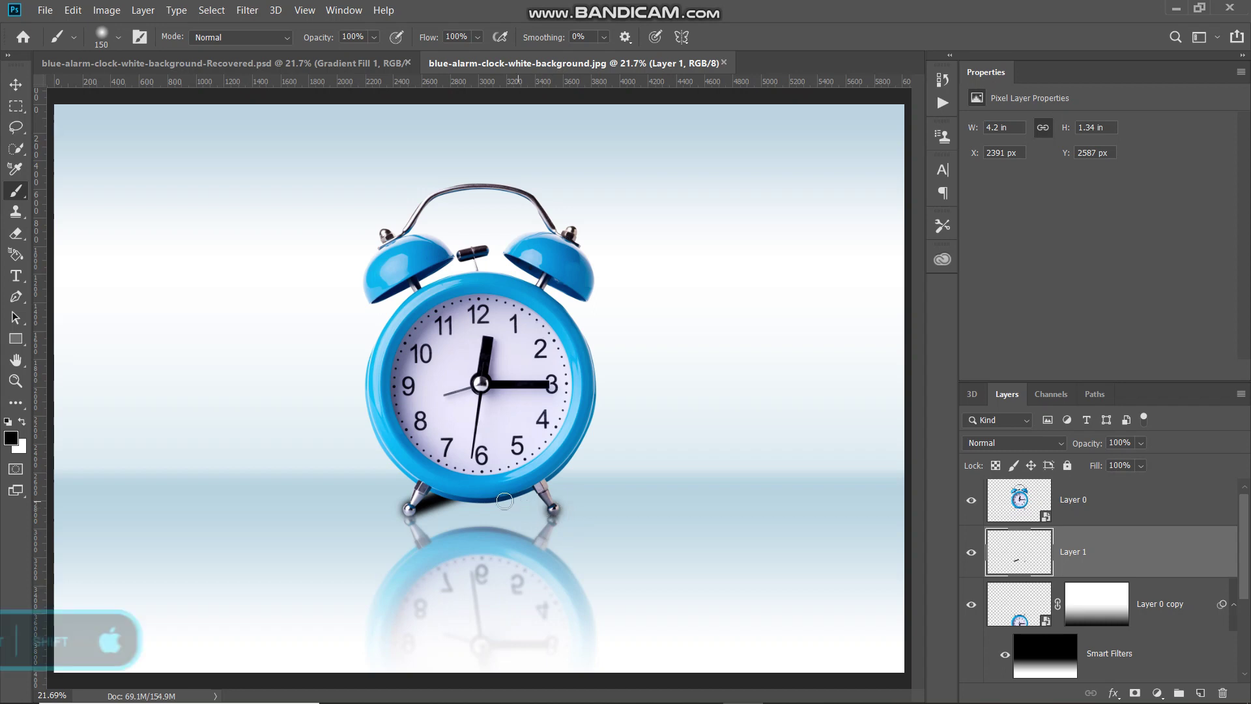
shift+click(491, 470)
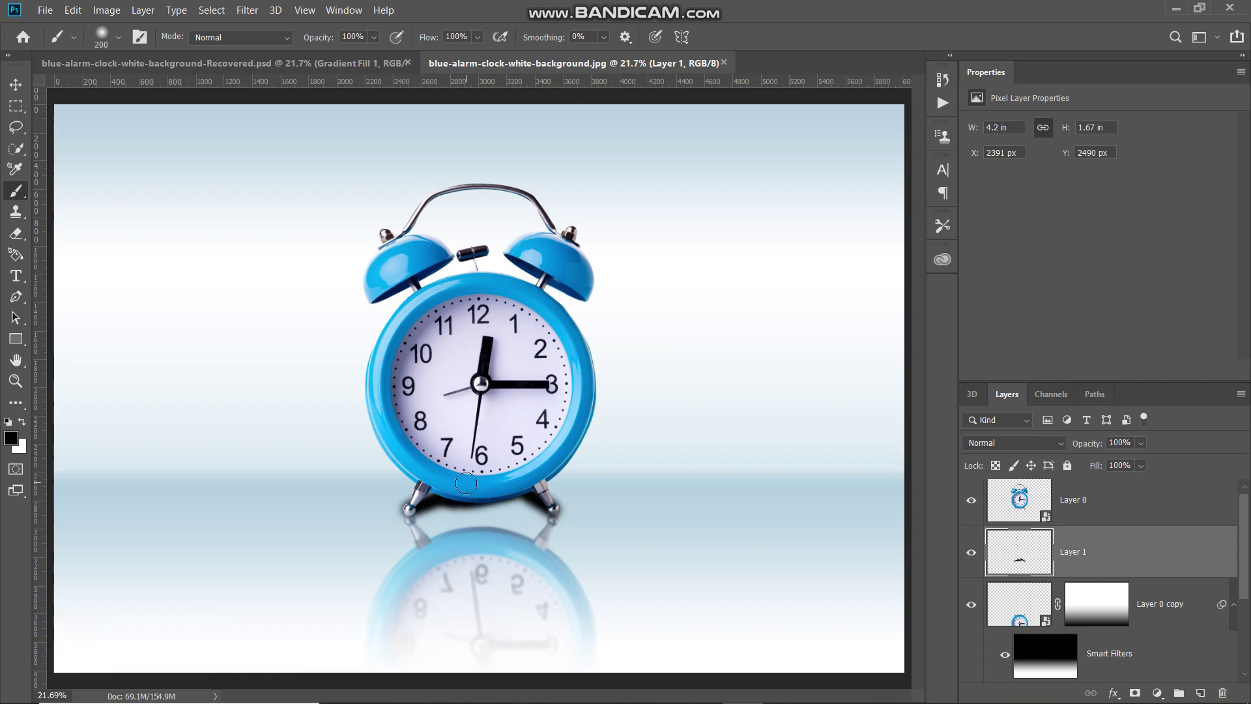
Fill in the shadow beneath the clock with a brush enlarged to 400 pixels, and set the shadow layer's opacity to 75%.
key(bracketright)
key(bracketright)
key(bracketright)
mouse_move(474, 489)
mouse_down()
mouse_move(509, 476)
mouse_move(509, 498)
mouse_up()
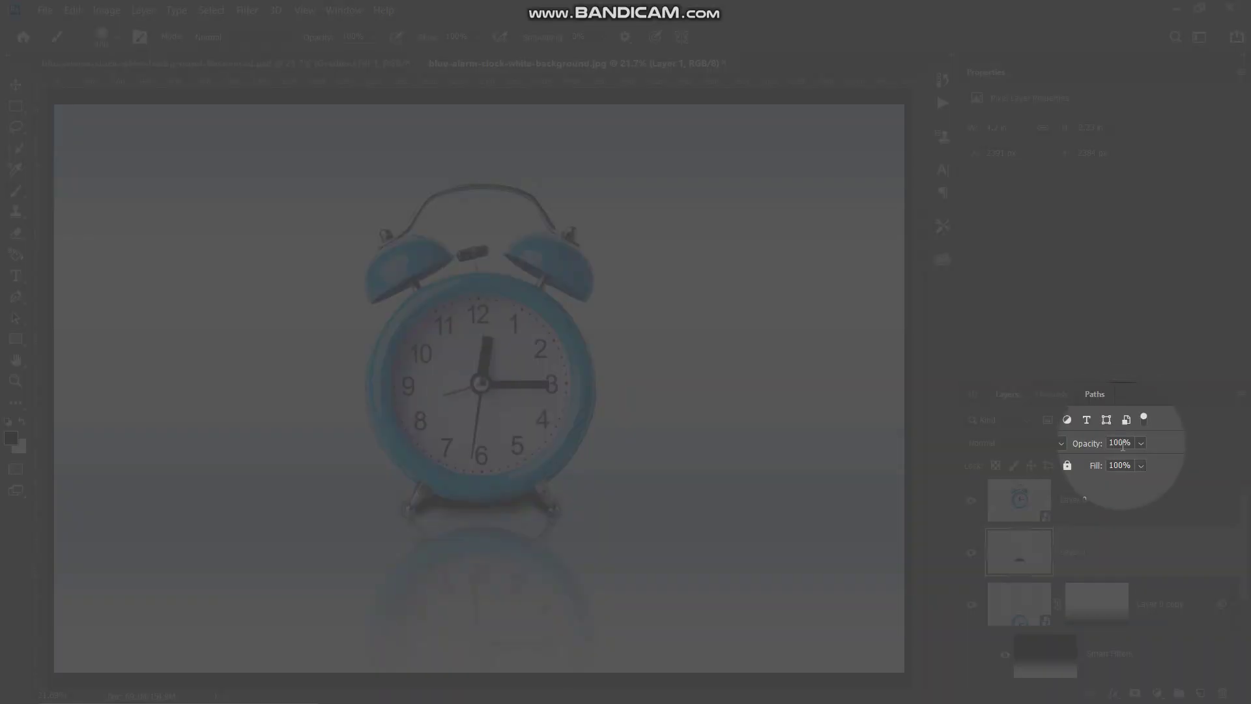
text(75)
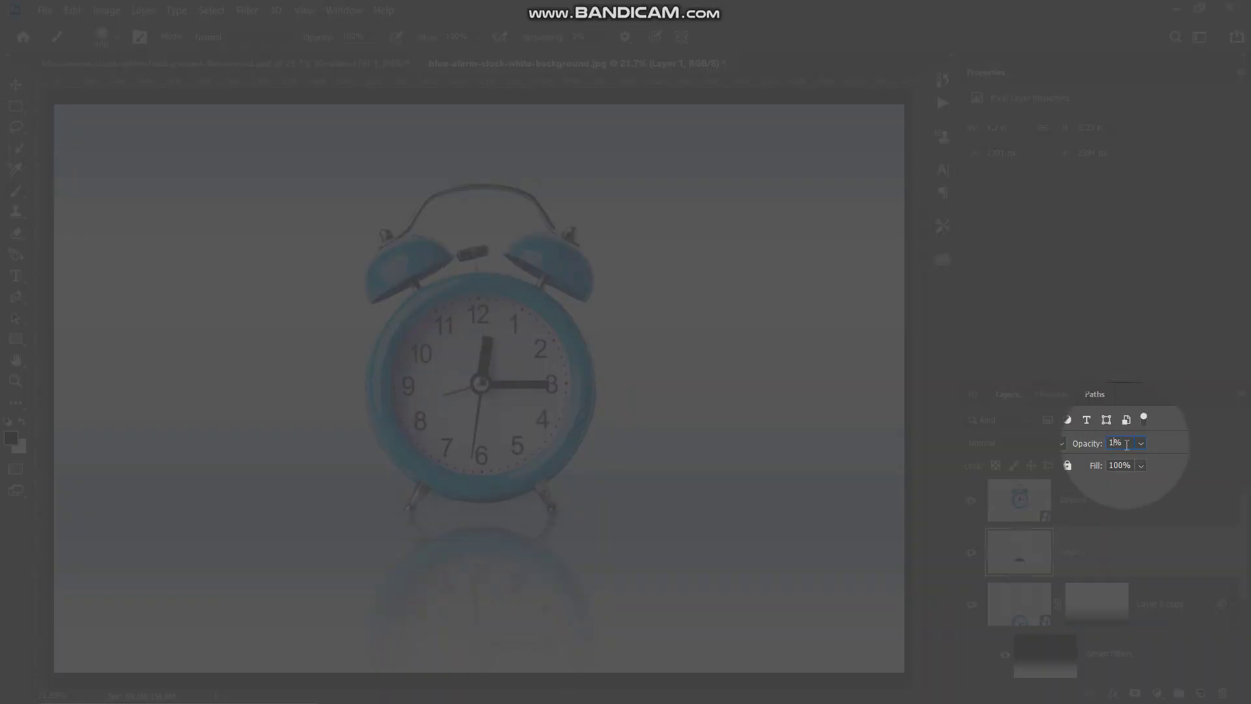
key(Return)
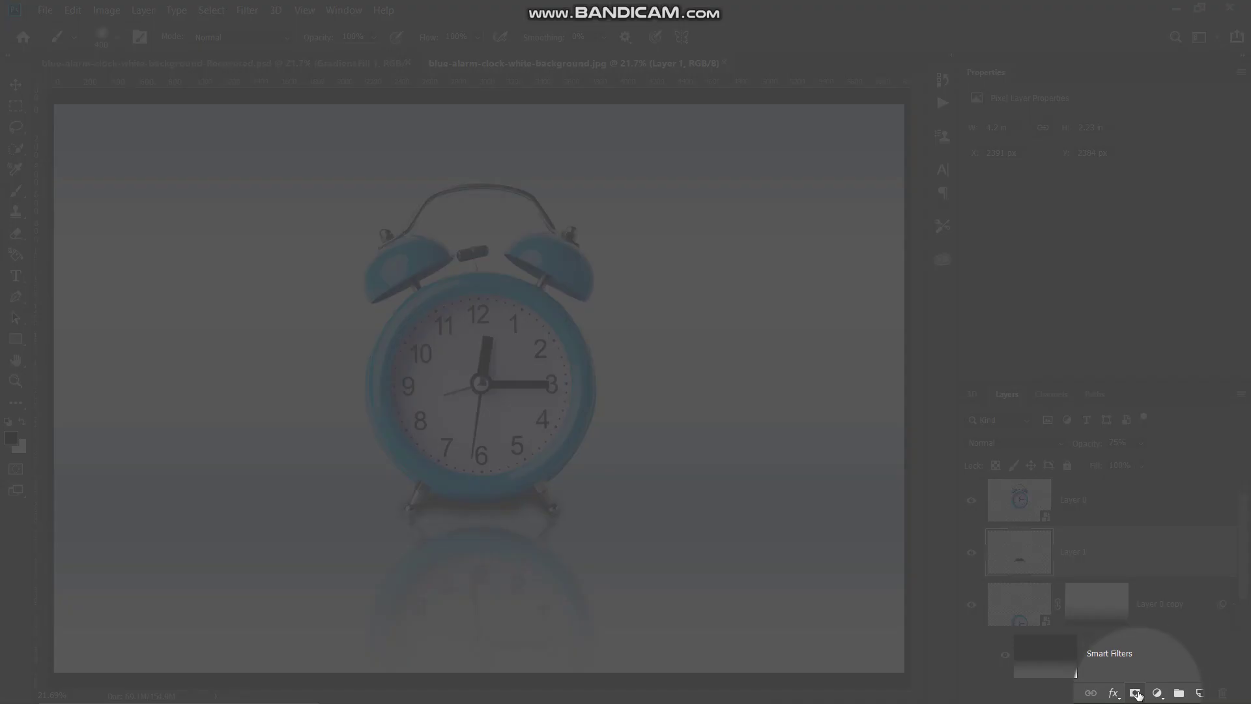
Add a layer mask to the shadow layer and paint black with a 500–600-pixel soft brush to trim the shadow's lower and outer edges.
click(1135, 693)
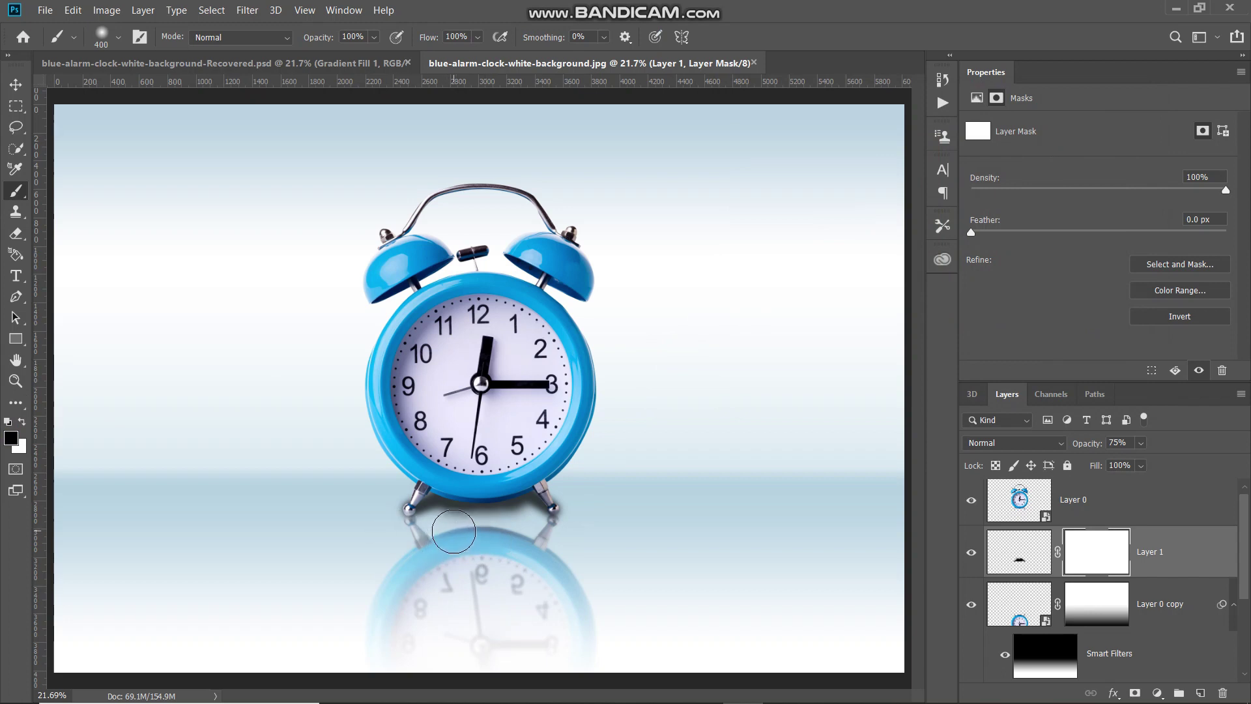
click(433, 525)
key(bracketright)
key(bracketright)
click(509, 544)
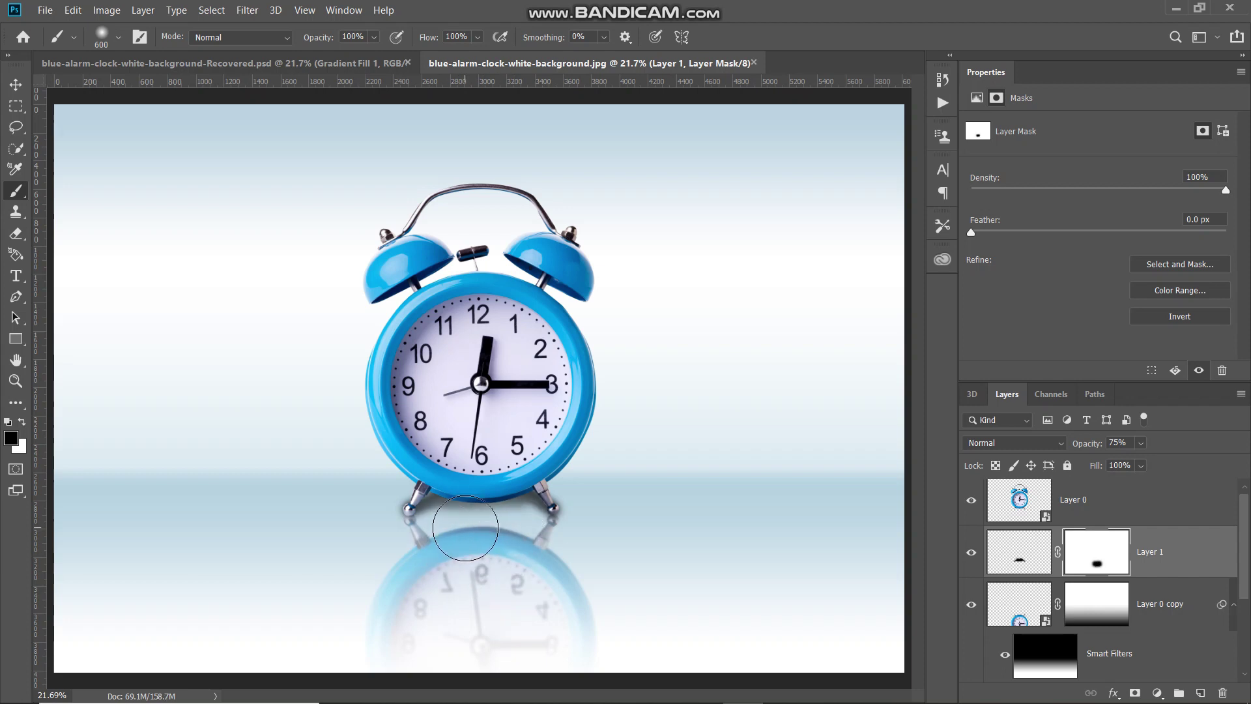
click(599, 514)
click(360, 577)
key(bracketleft)
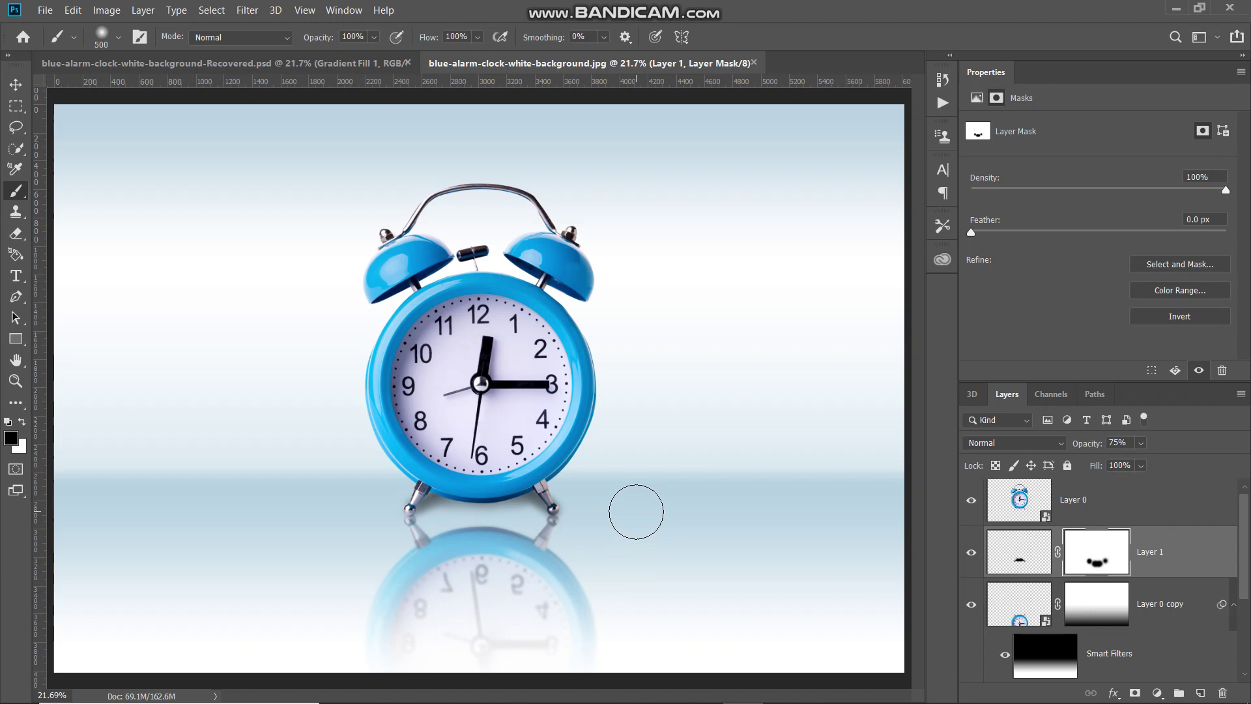